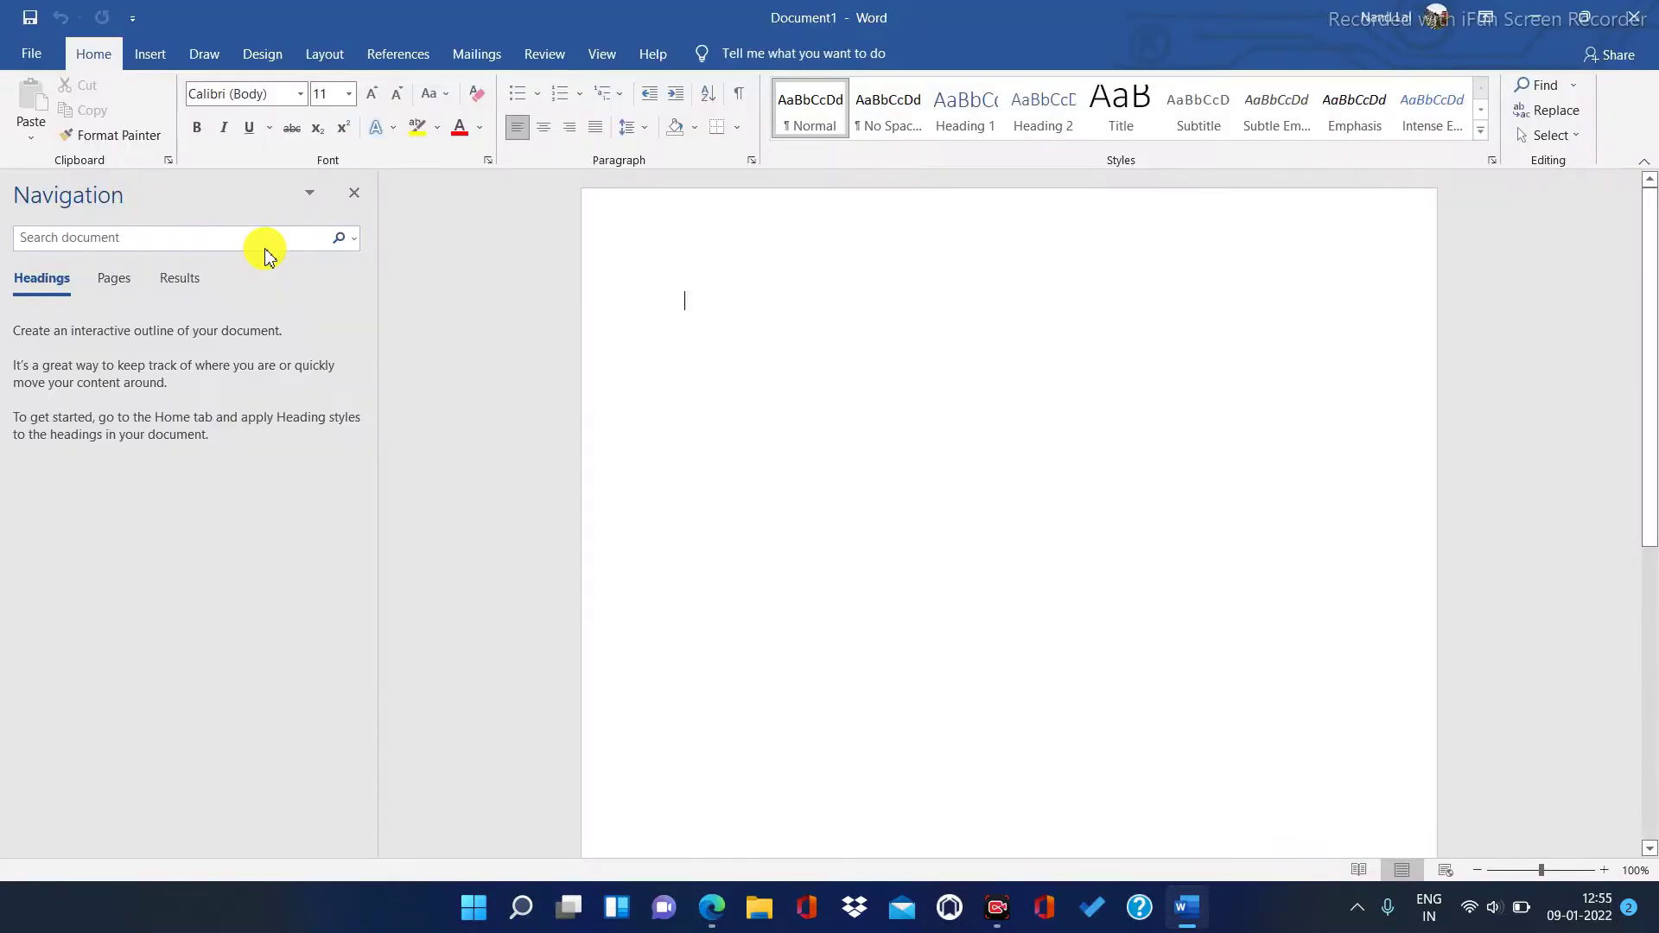
Insert the built-in Integral cover page into the blank document and look over its layout.
{"action": "left_click", "coordinate": [152, 54]}
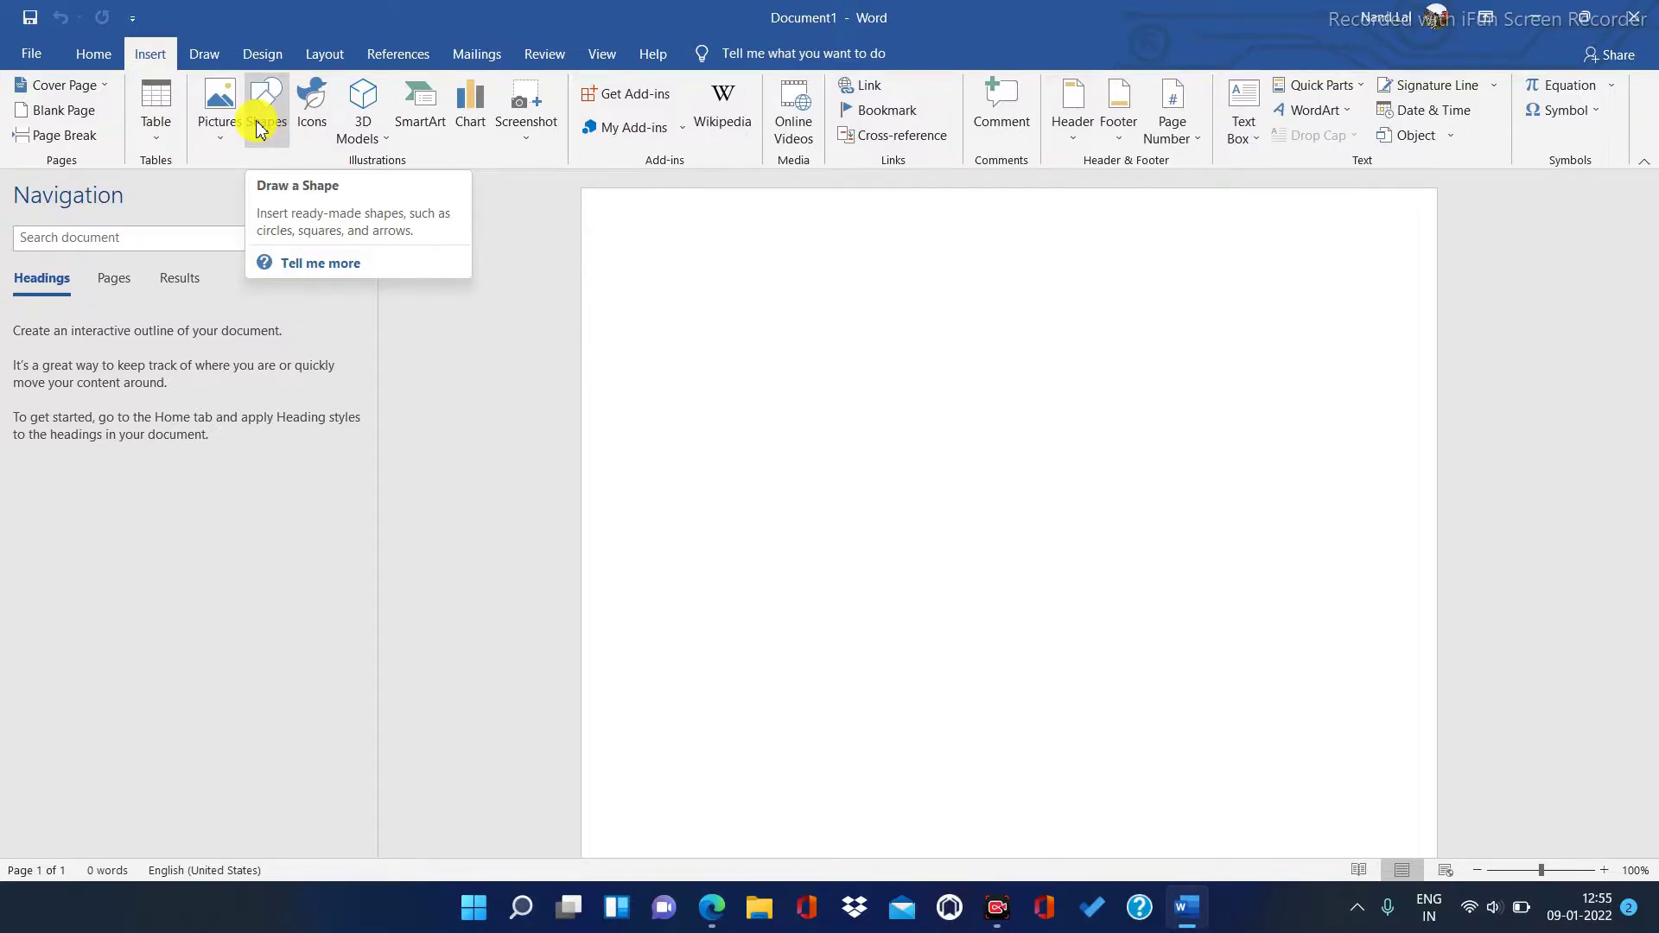
{"action": "left_click", "coordinate": [63, 86]}
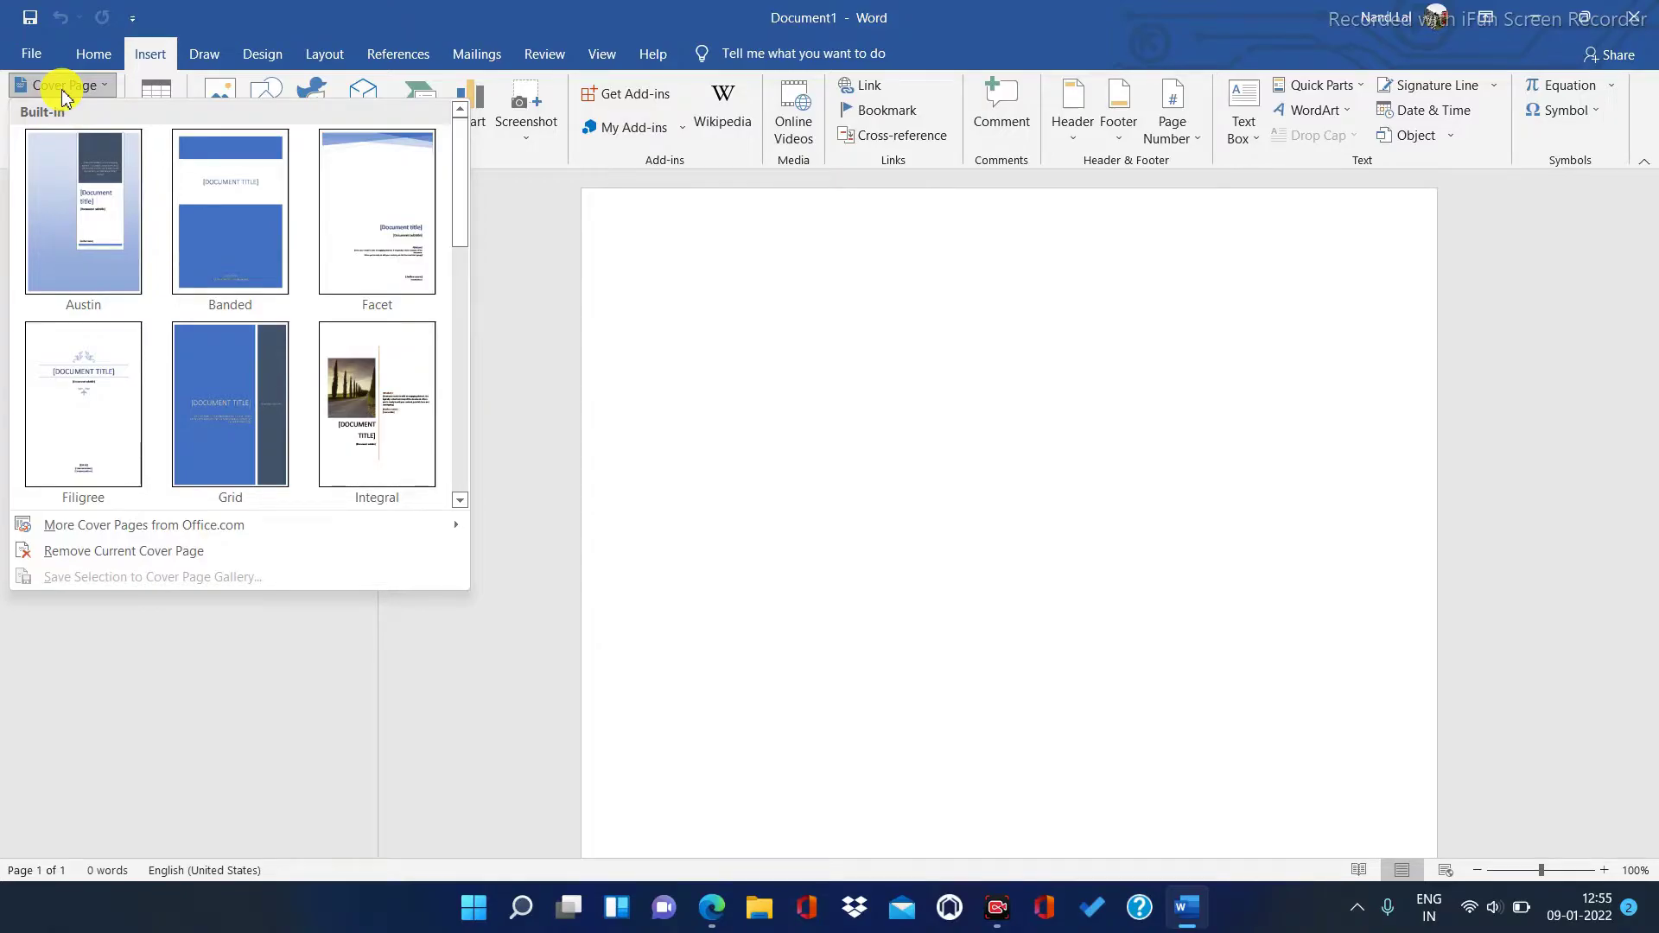
{"action": "left_click", "coordinate": [360, 403]}
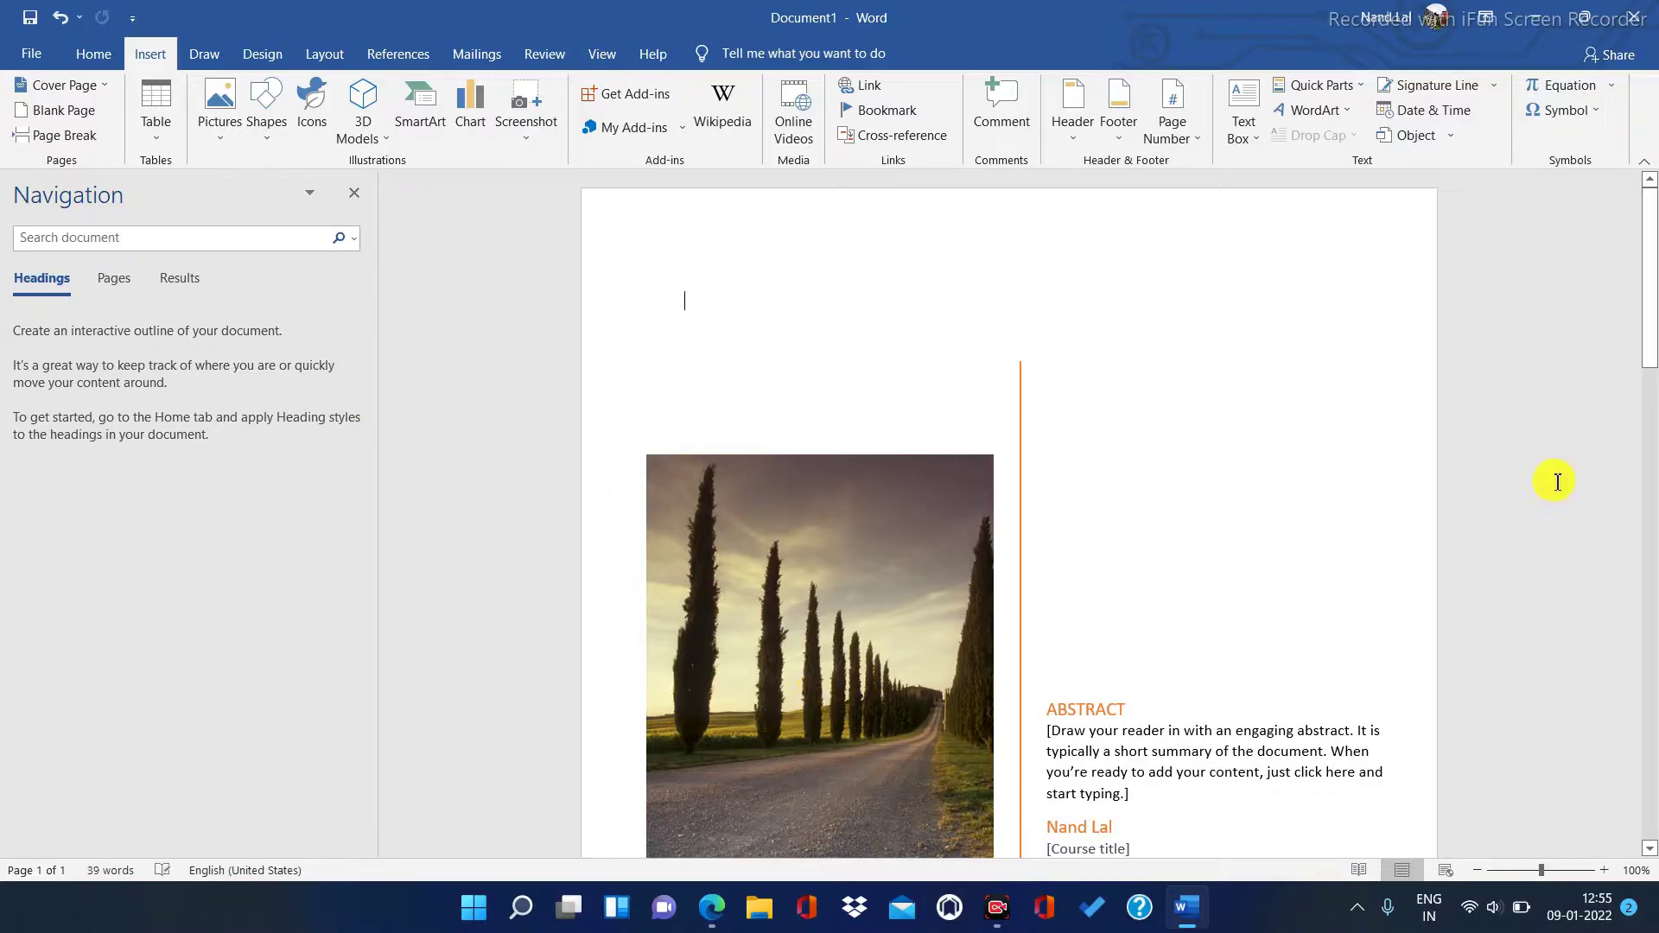
{"action": "left_click_drag", "start_coordinate": [1647, 268], "coordinate": [1651, 338]}
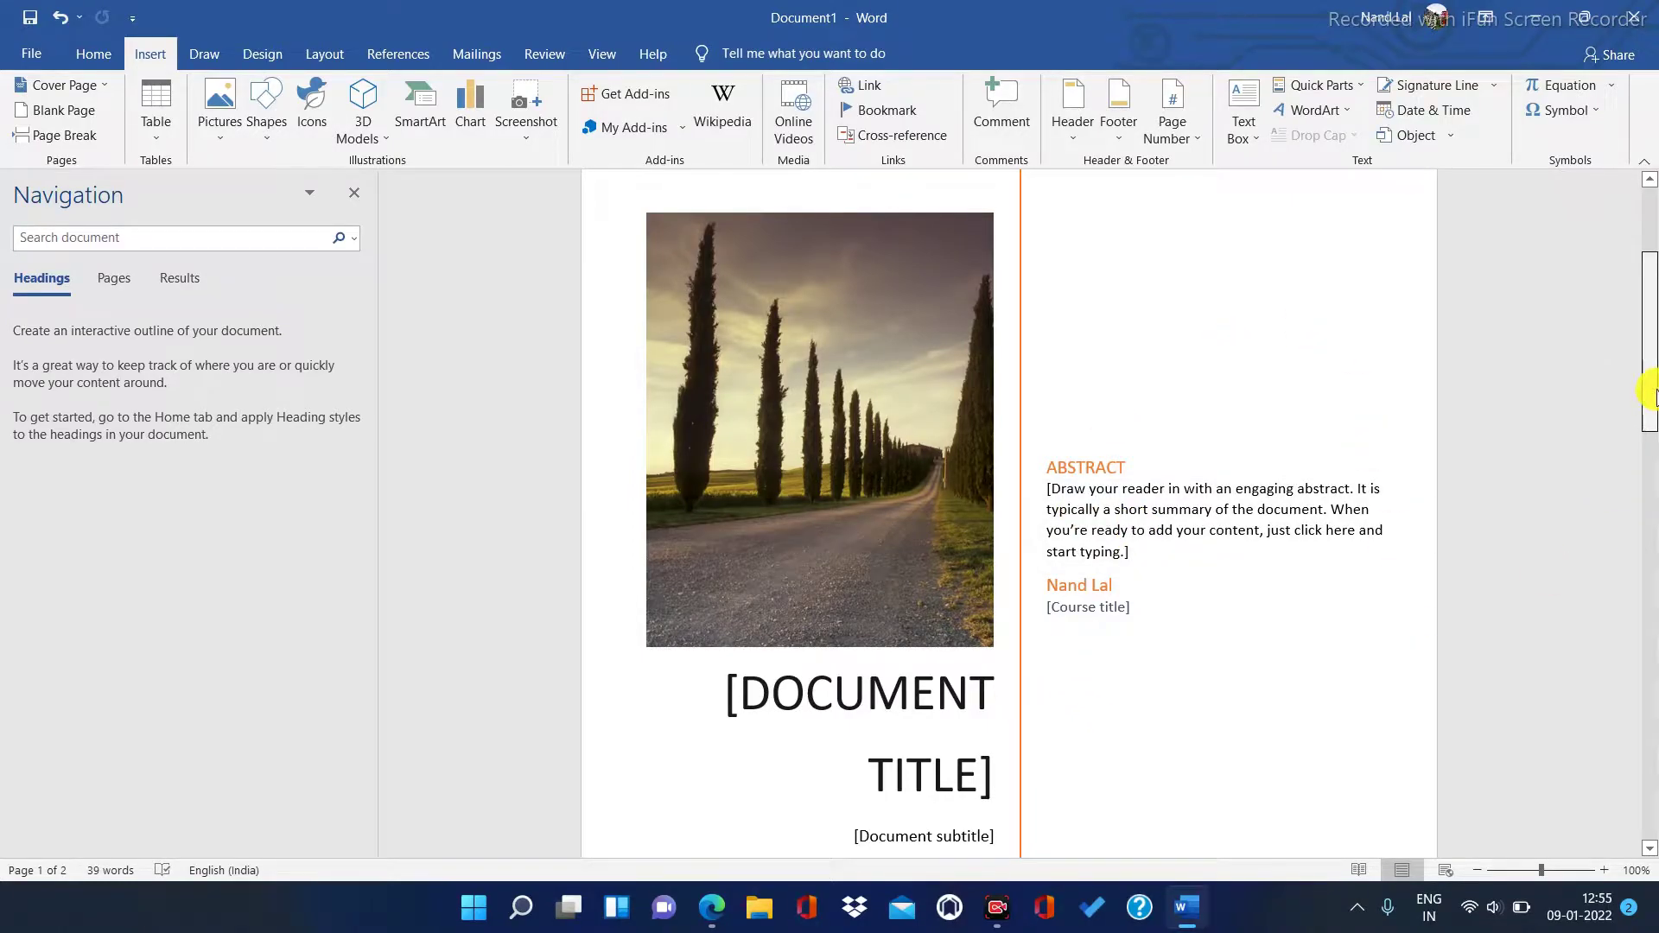
{"action": "left_click_drag", "start_coordinate": [1651, 393], "coordinate": [1651, 328]}
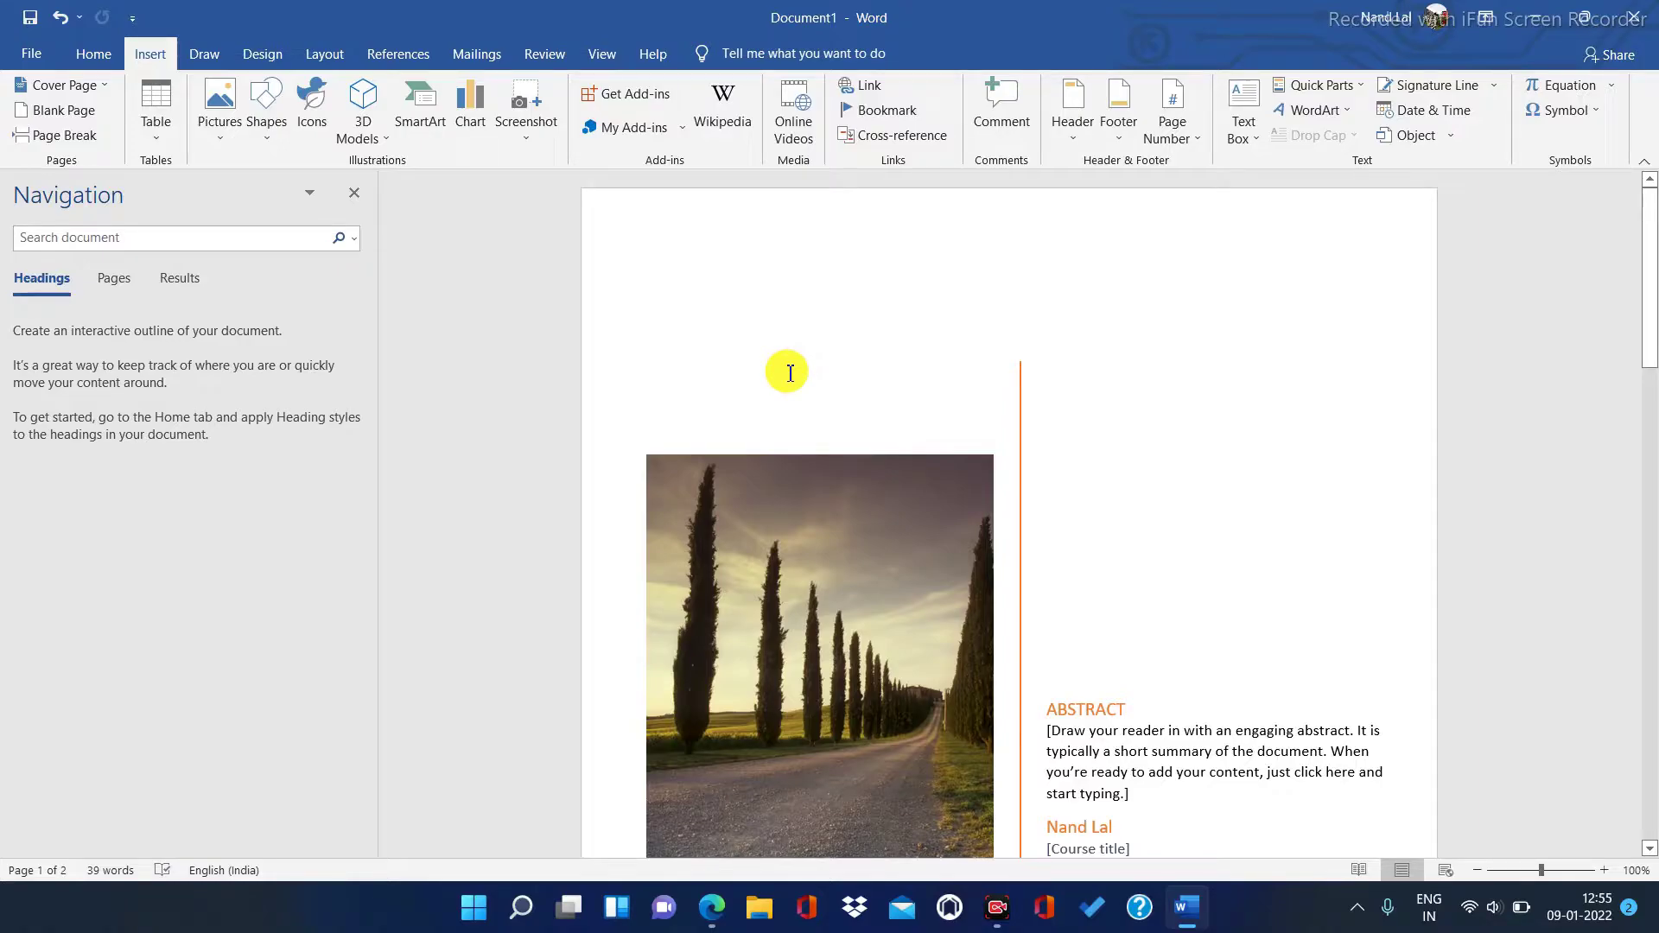
Enter the line "Oracle 19c Notes" above the picture on the cover page.
{"action": "type", "text": "Ti"}
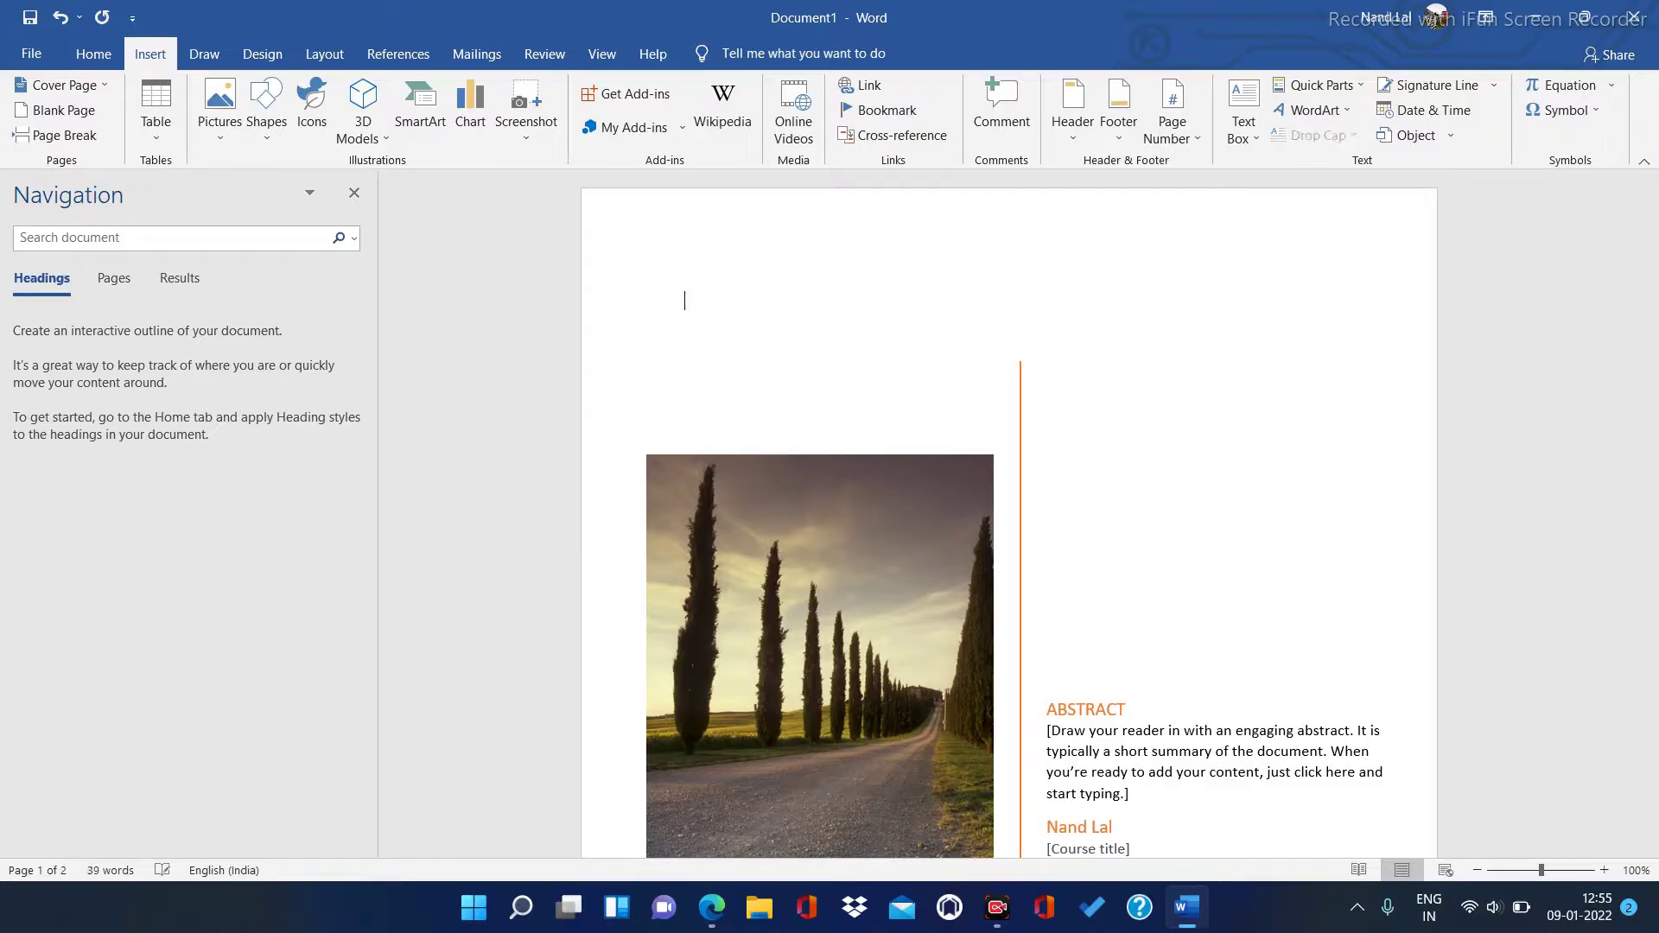
{"action": "left_click", "coordinate": [704, 441]}
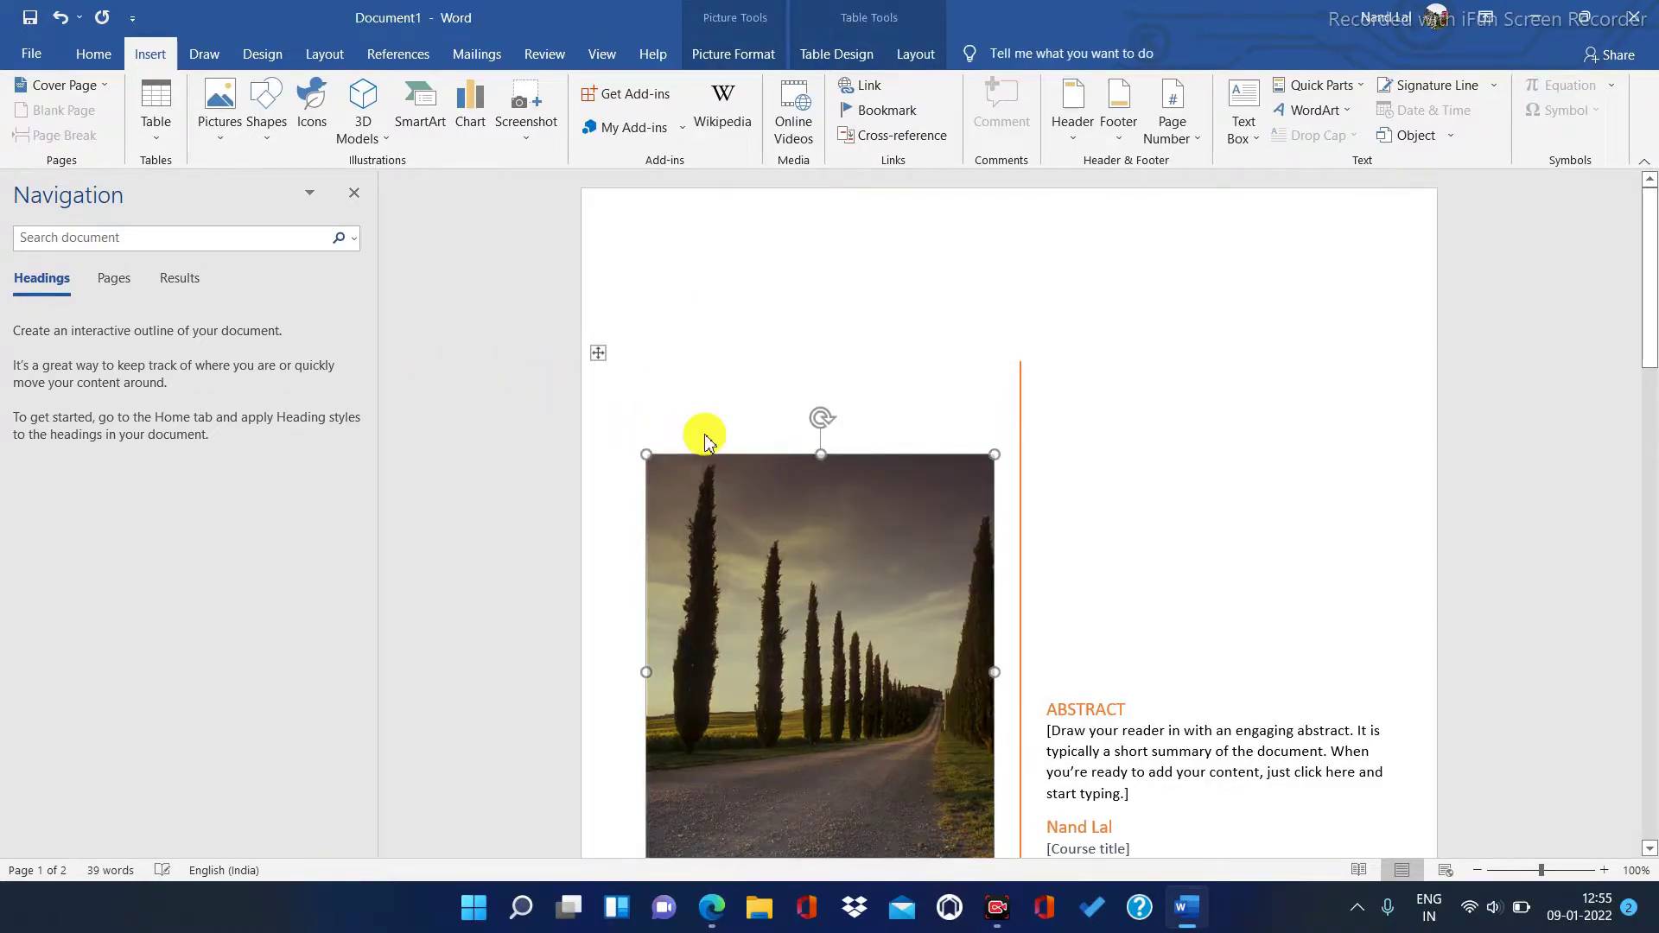
{"action": "left_click", "coordinate": [734, 299]}
{"action": "type", "text": "Otr"}
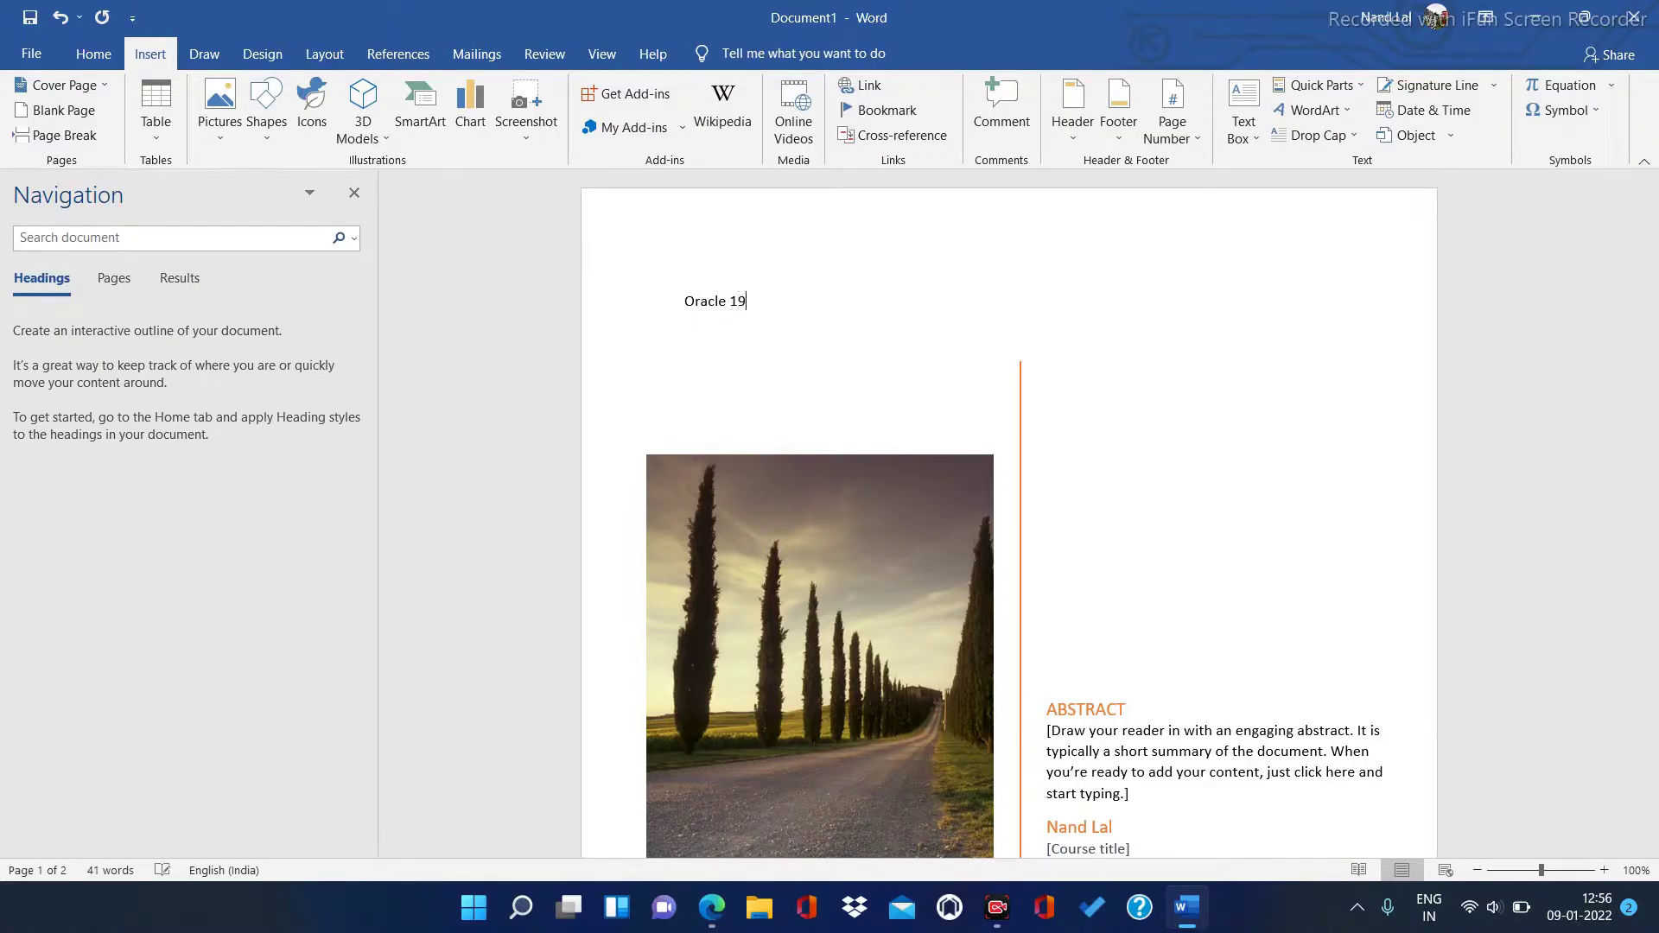
{"action": "type", "text": "Notes"}
{"action": "left_click", "coordinate": [910, 616]}
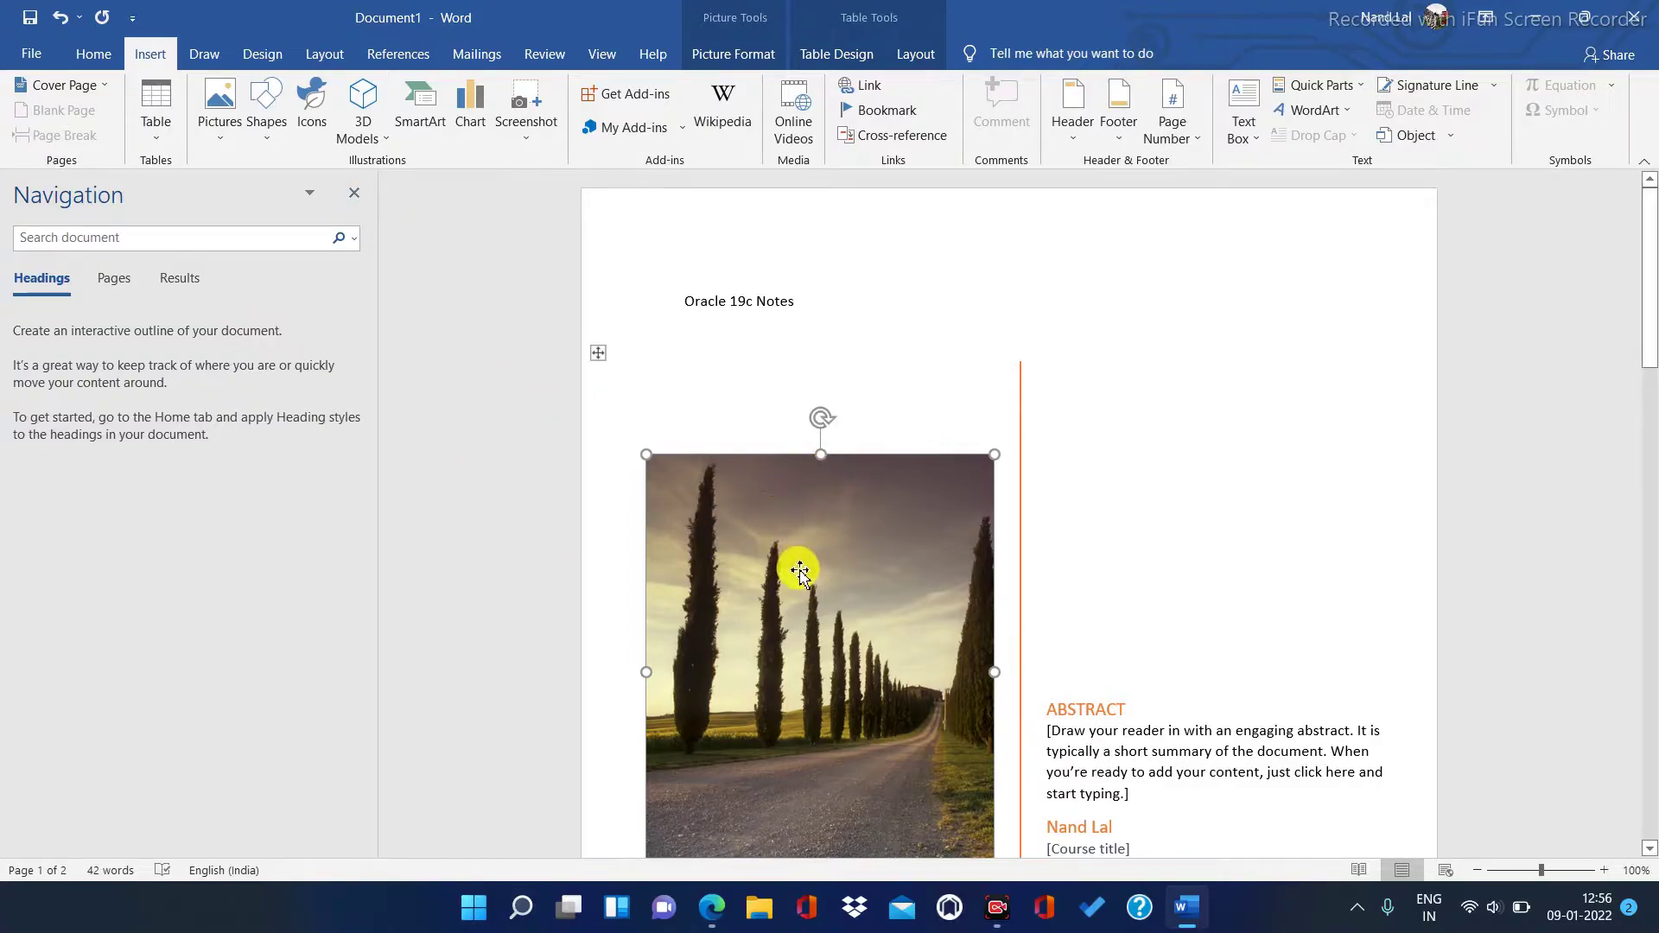
{"action": "left_click", "coordinate": [218, 119]}
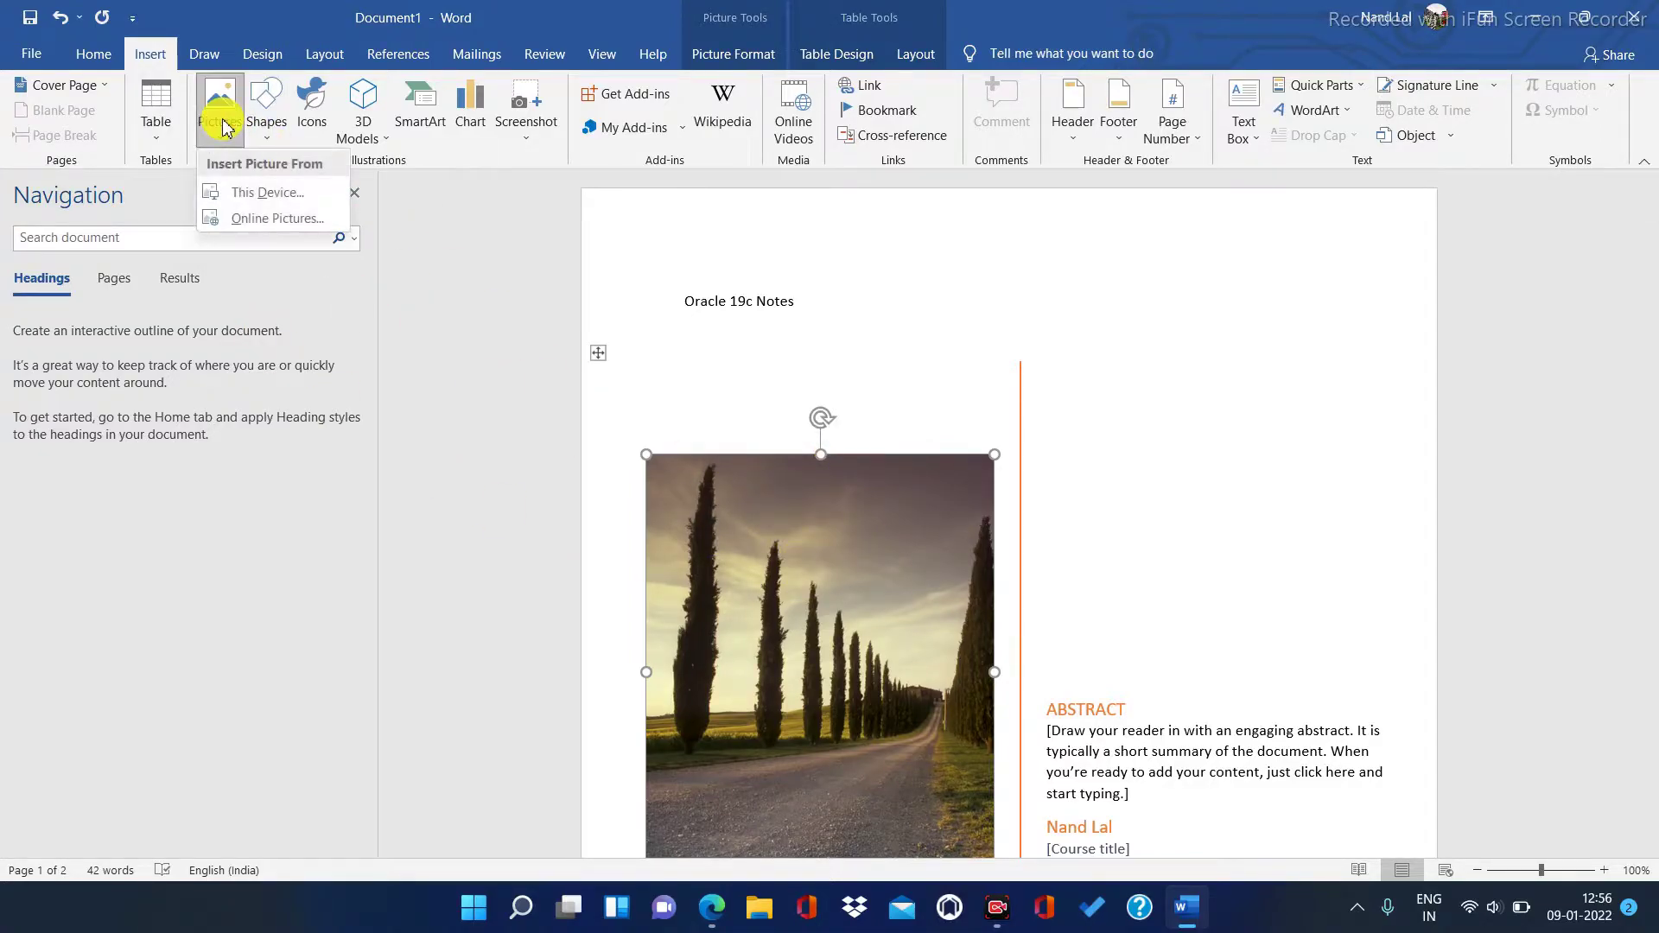
{"action": "left_click", "coordinate": [251, 197]}
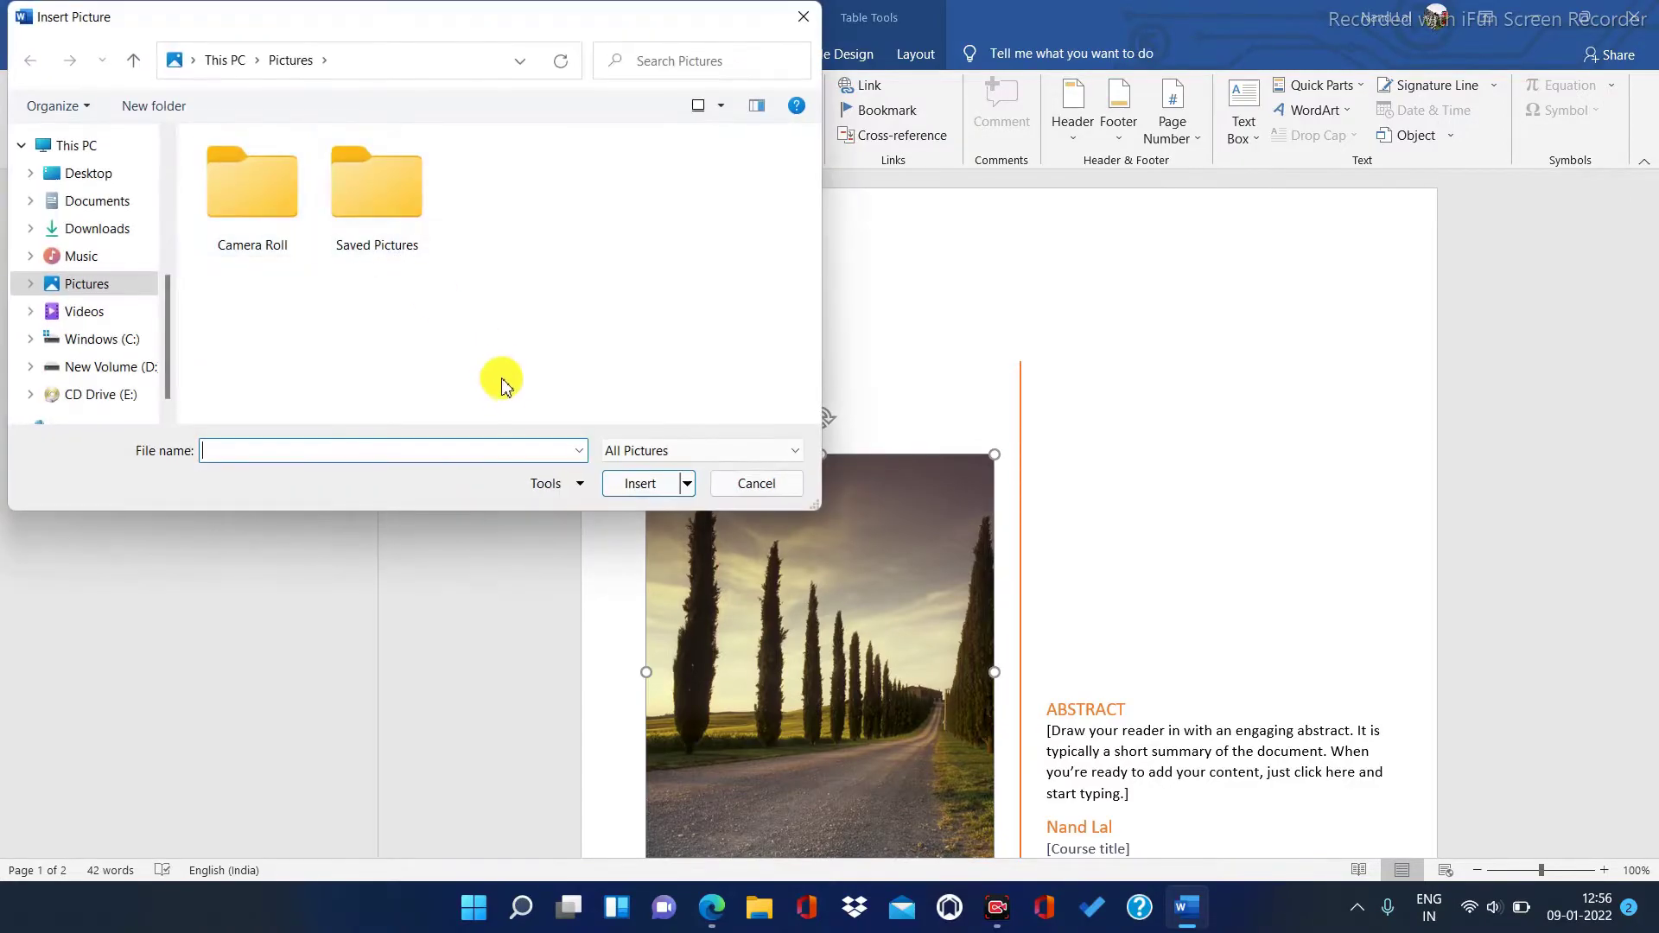
{"action": "left_click", "coordinate": [744, 482]}
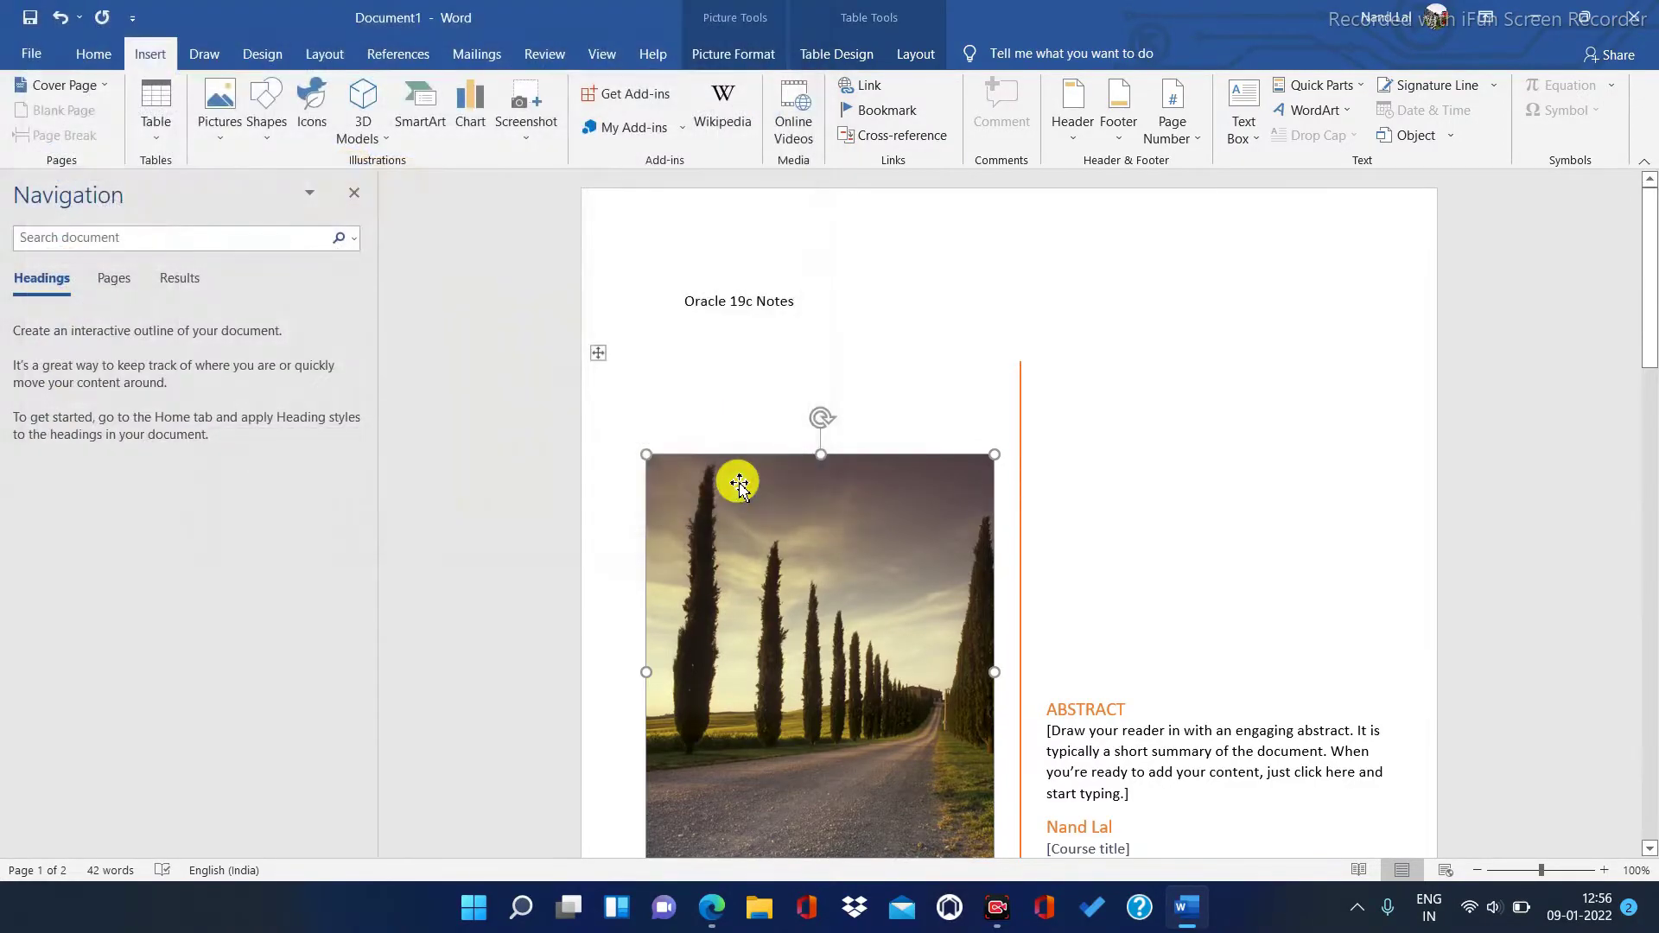
{"action": "left_click", "coordinate": [239, 147]}
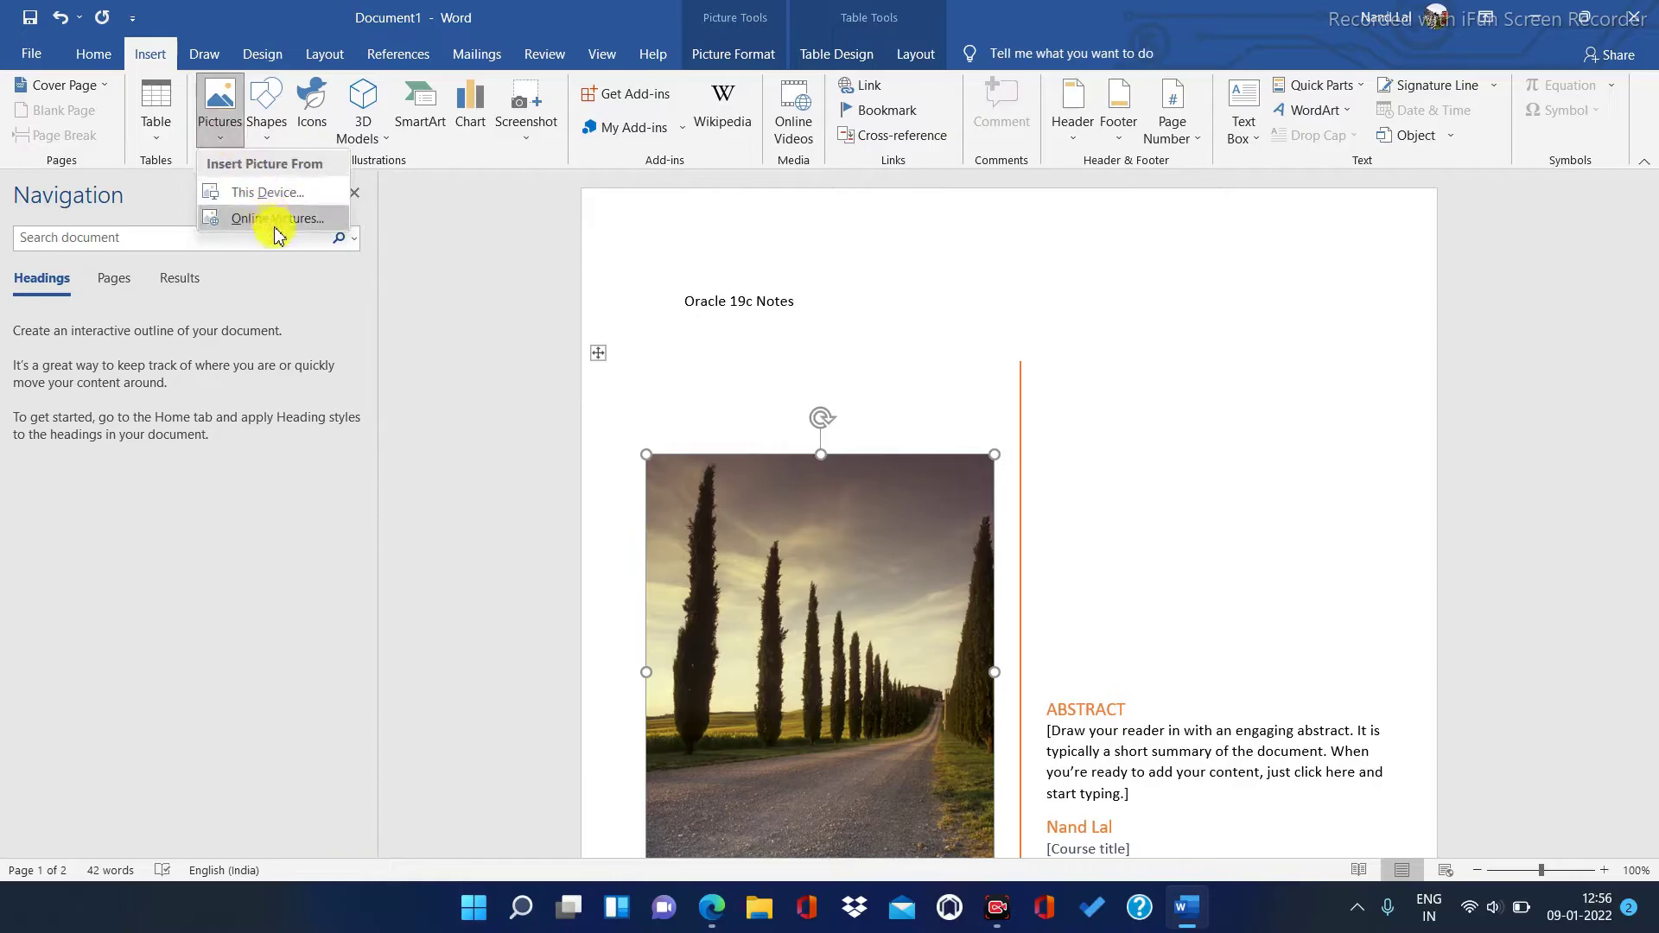
{"action": "left_click", "coordinate": [1102, 603]}
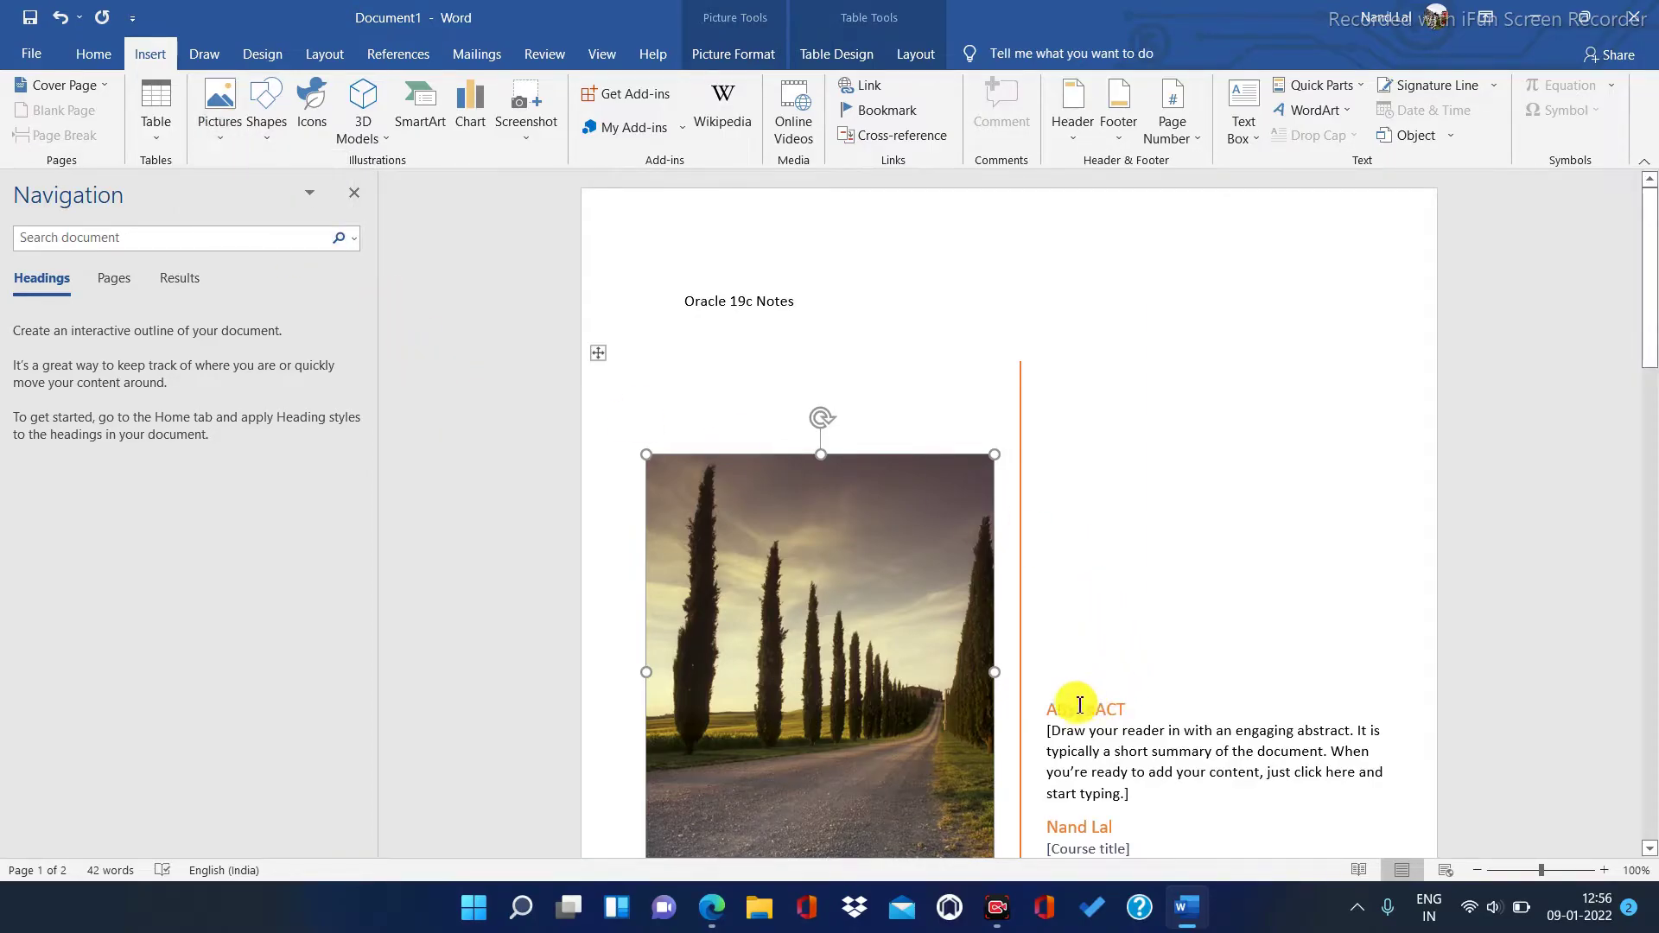
Replace the document title placeholder on the cover page with "ORACLE 19C".
{"action": "left_click_drag", "start_coordinate": [1649, 358], "coordinate": [1649, 458]}
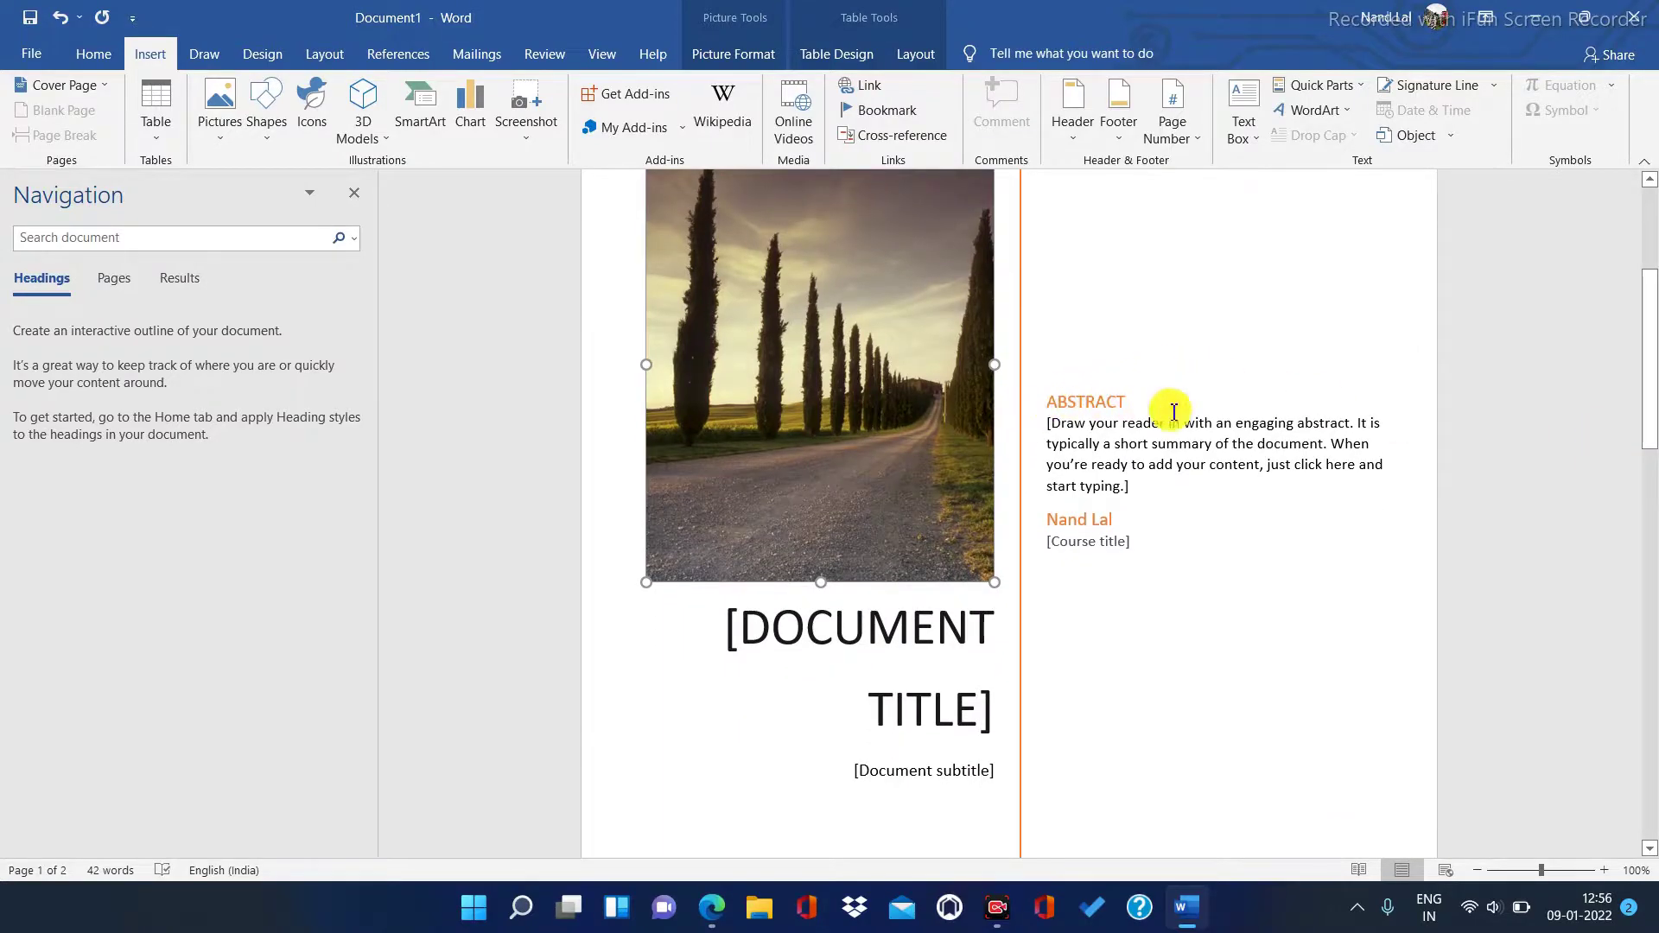
{"action": "left_click", "coordinate": [828, 622]}
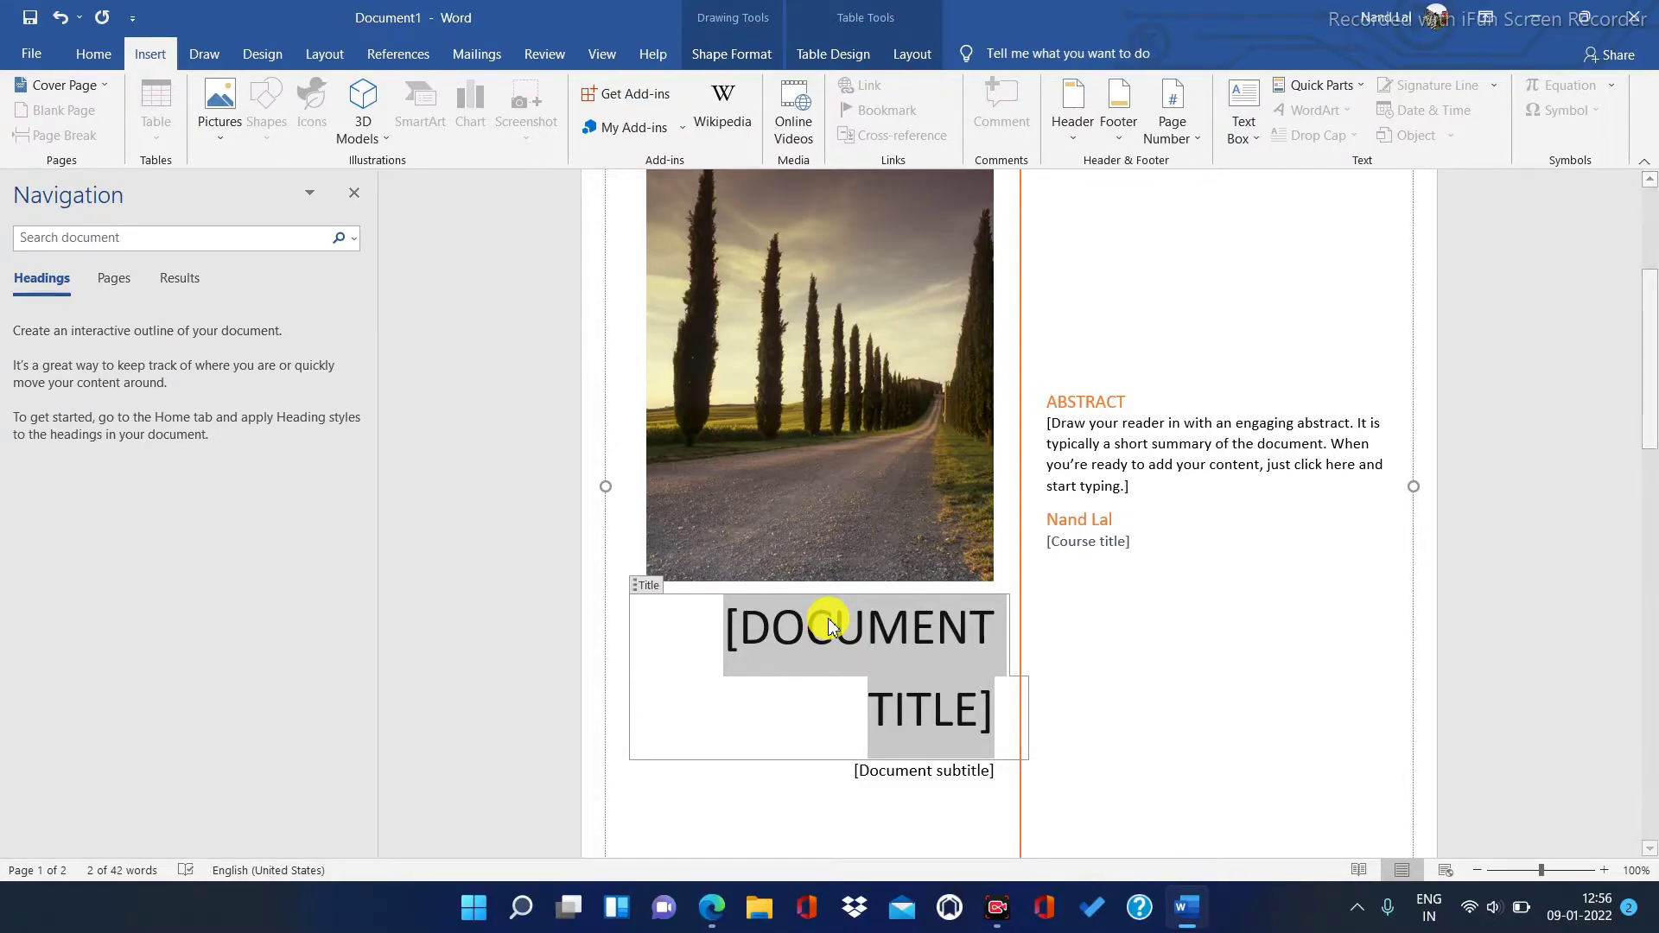
{"action": "type", "text": "ORACE"}
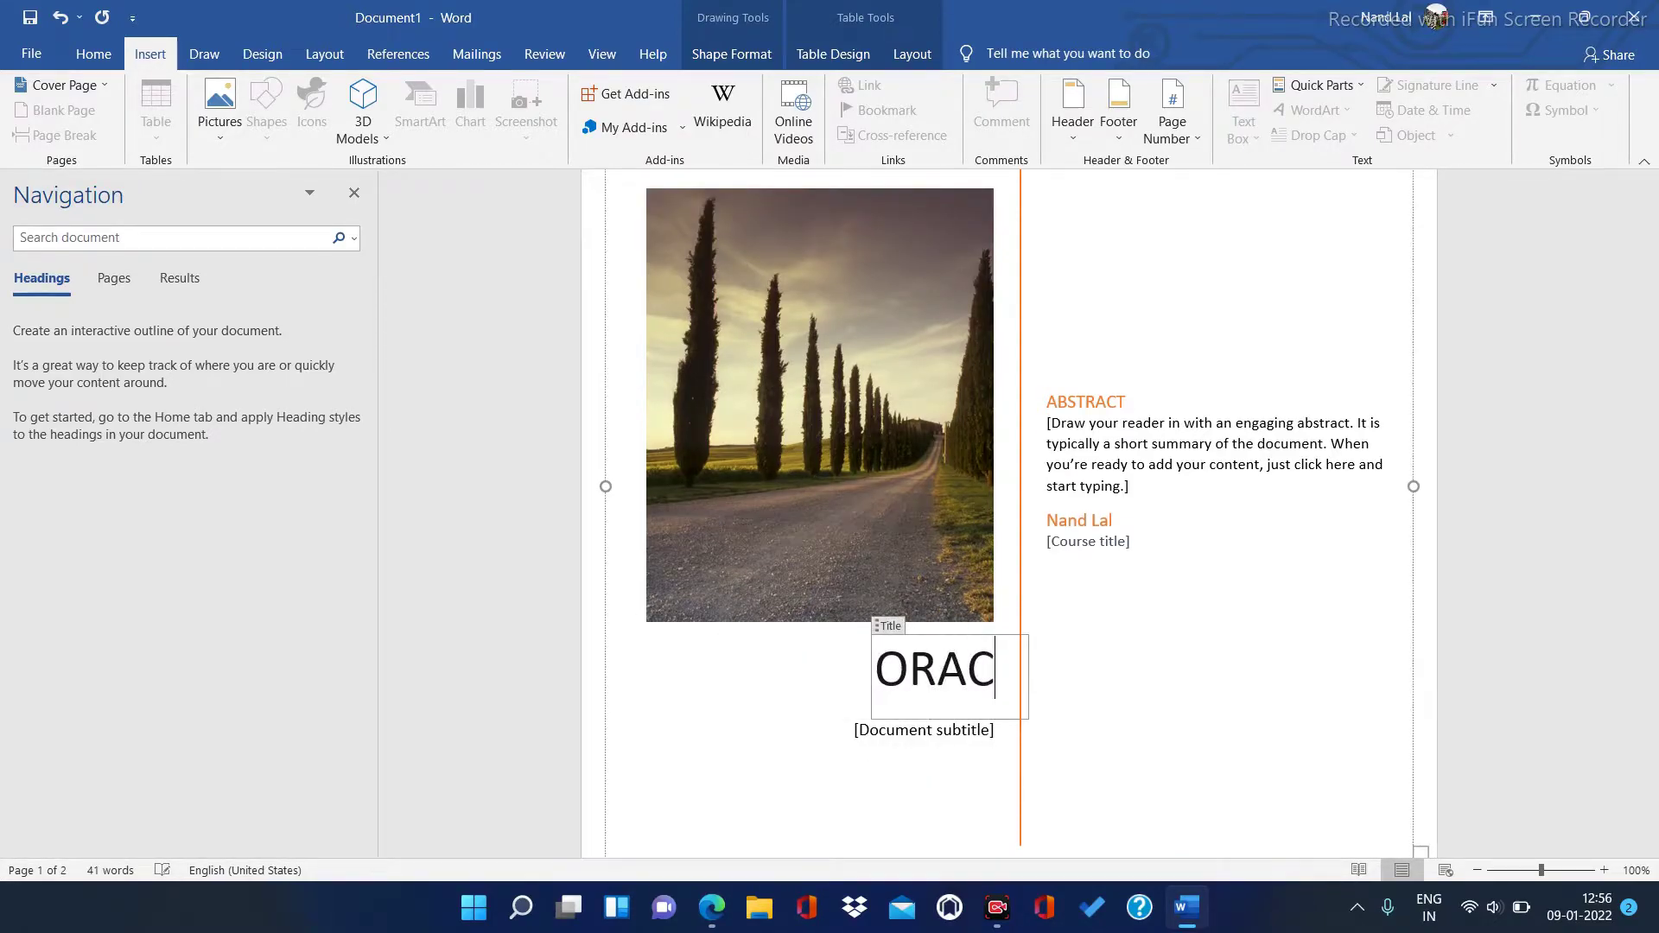
{"action": "key", "text": "BackSpace"}
{"action": "key", "text": "BackSpace"}
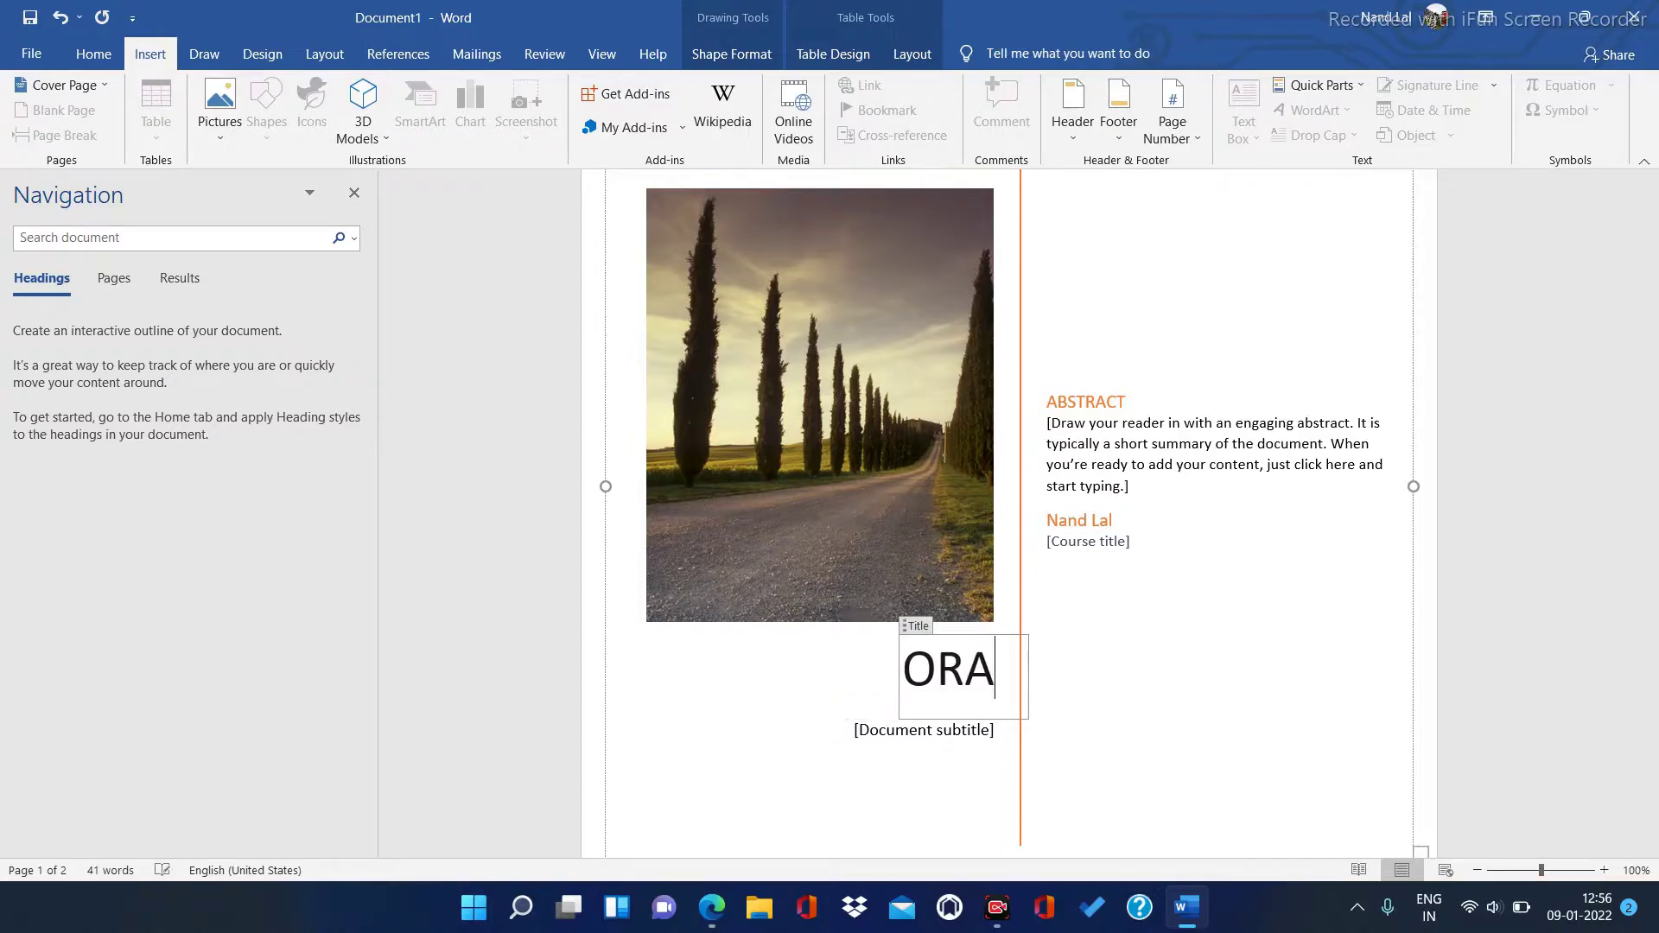
{"action": "type", "text": "CLE"}
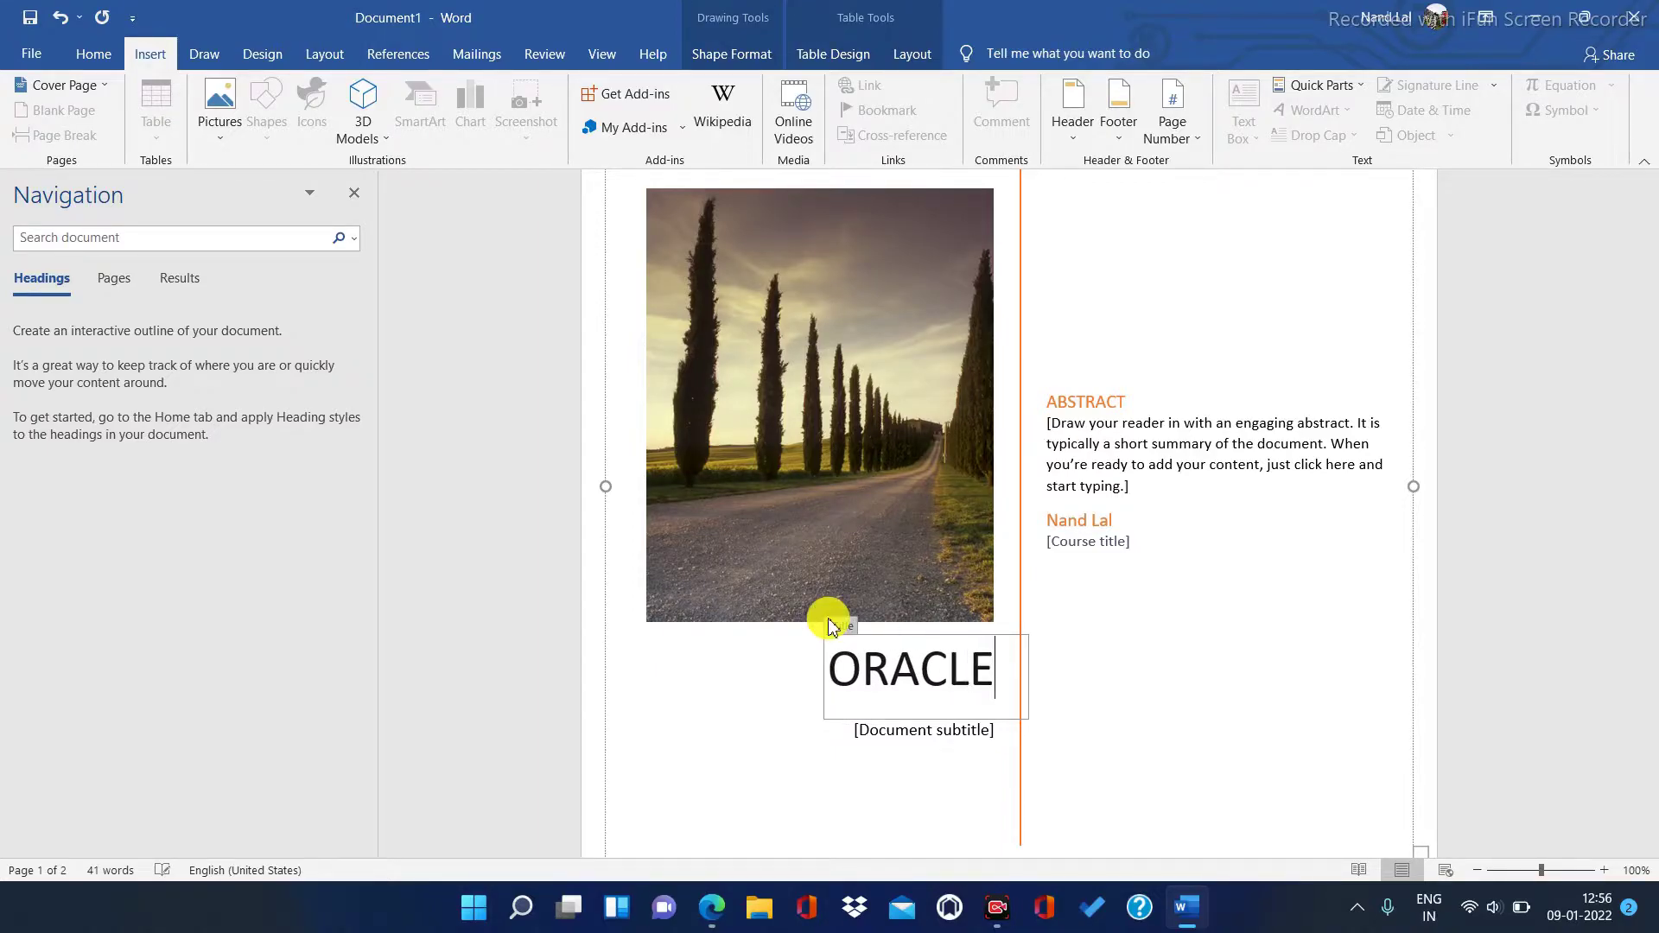
{"action": "type", "text": " 19 C"}
{"action": "key", "text": "BackSpace"}
{"action": "type", "text": "C"}
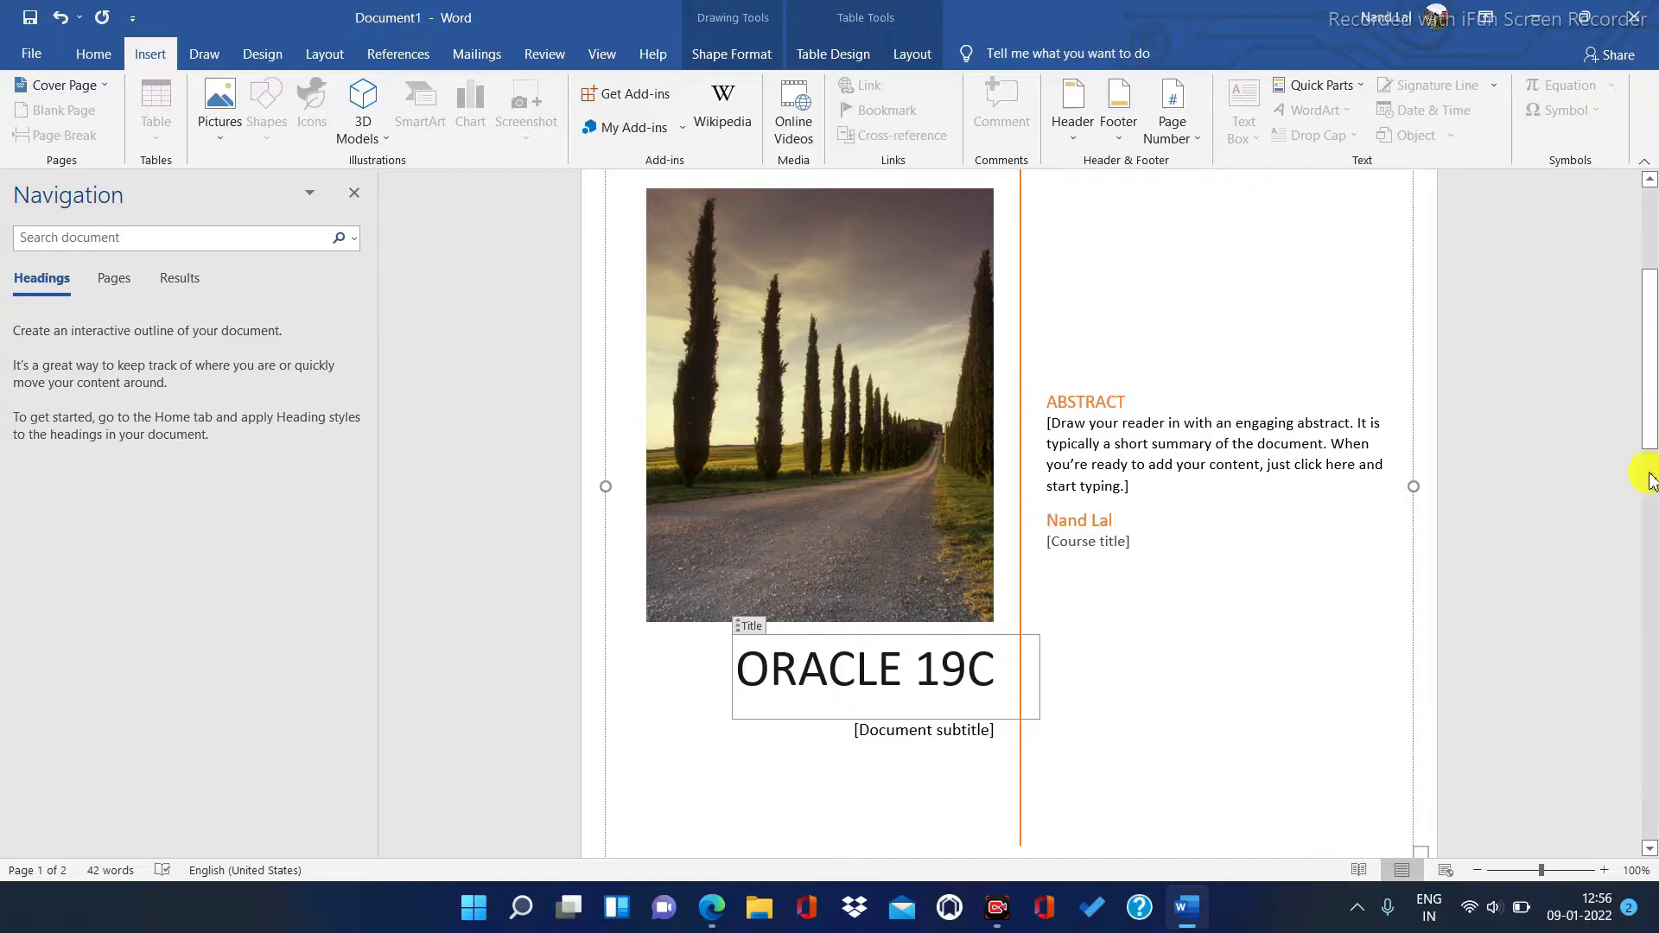
Fill the page after the cover with short filler lines: "Fghfghf", ";lhkhjkl", ";ljl" and a single apostrophe.
{"action": "left_click_drag", "start_coordinate": [1653, 432], "coordinate": [1015, 641]}
{"action": "left_click", "coordinate": [807, 766]}
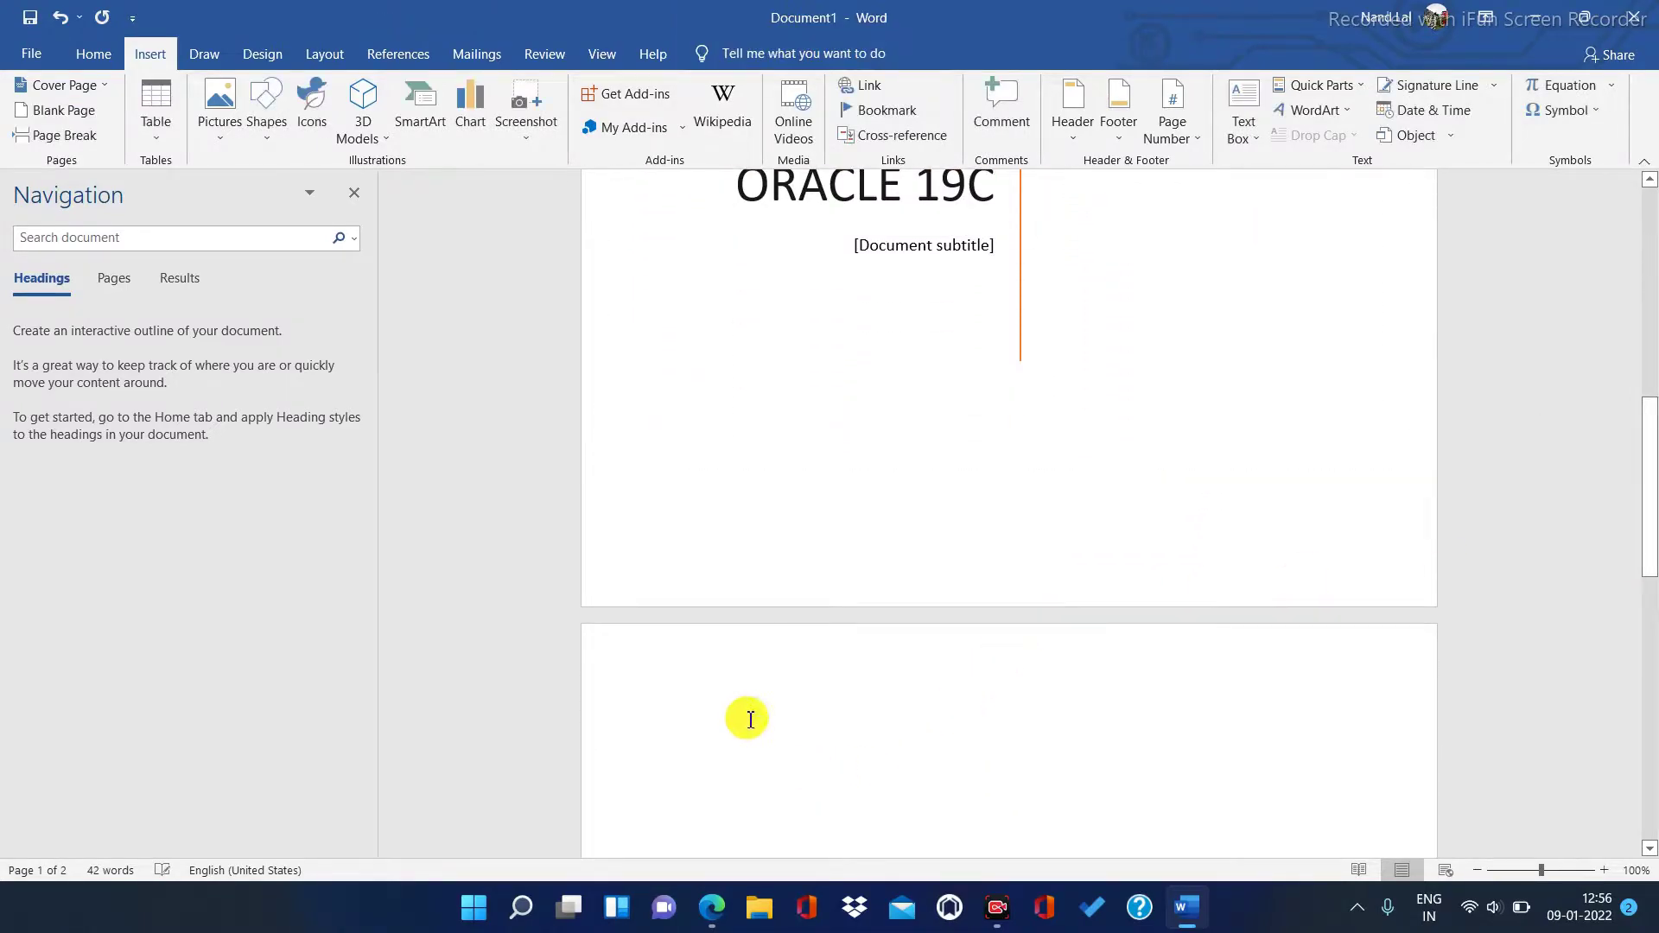
{"action": "type", "text": "fghfghf"}
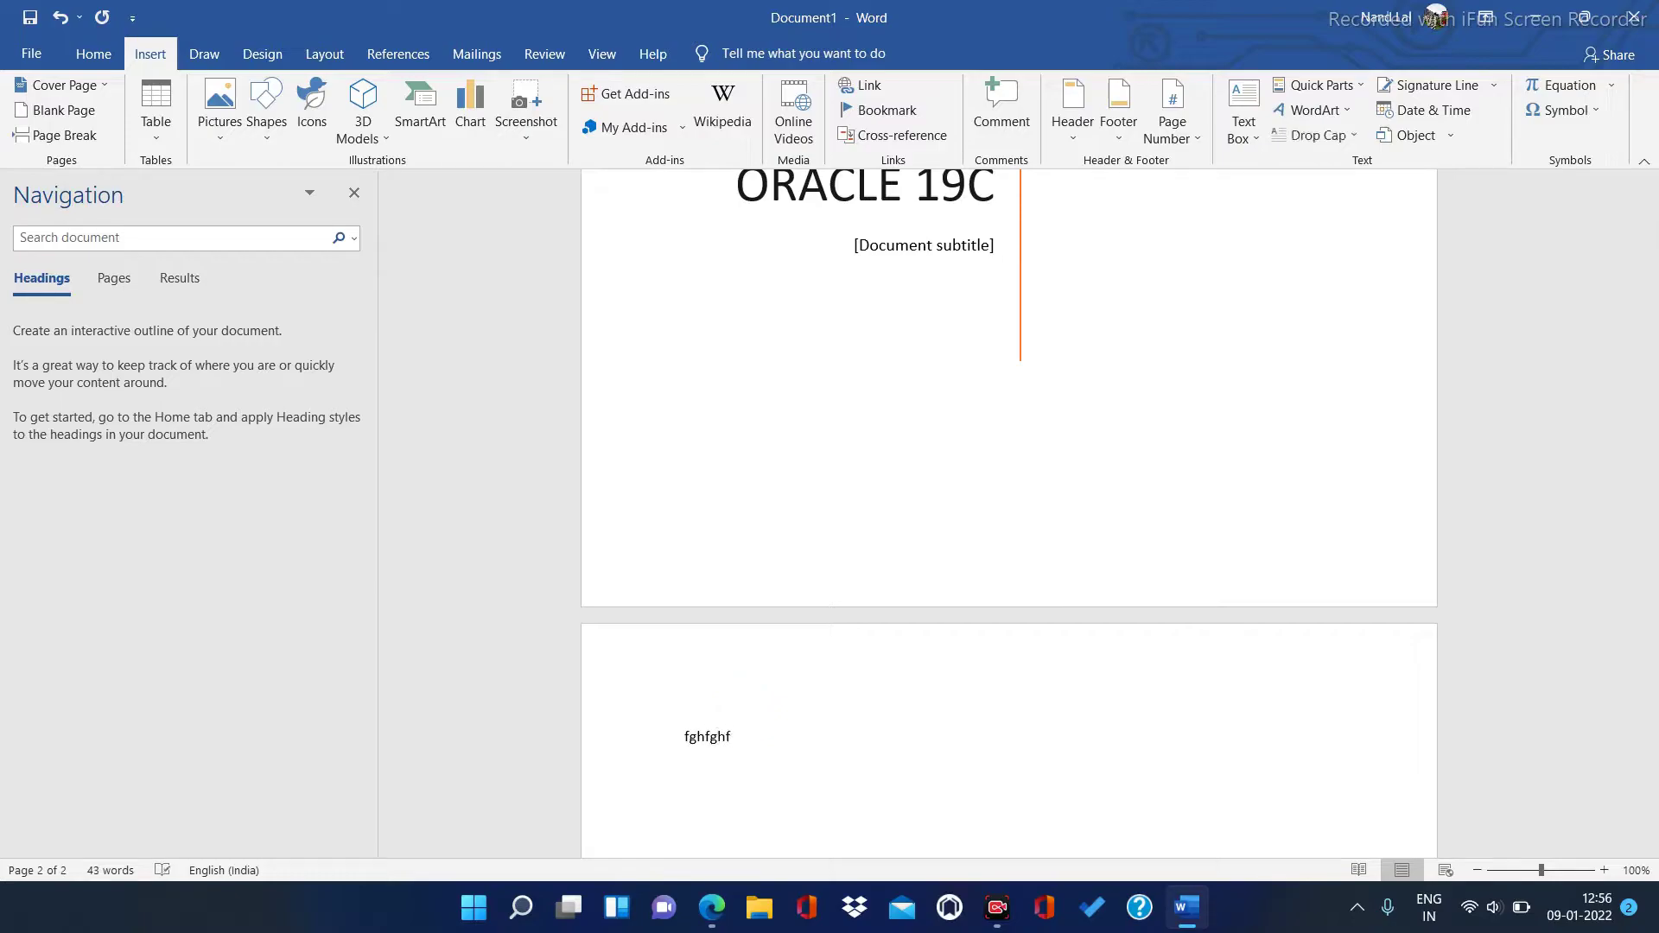
{"action": "type", "text": ";ljl"}
{"action": "key", "text": "Return"}
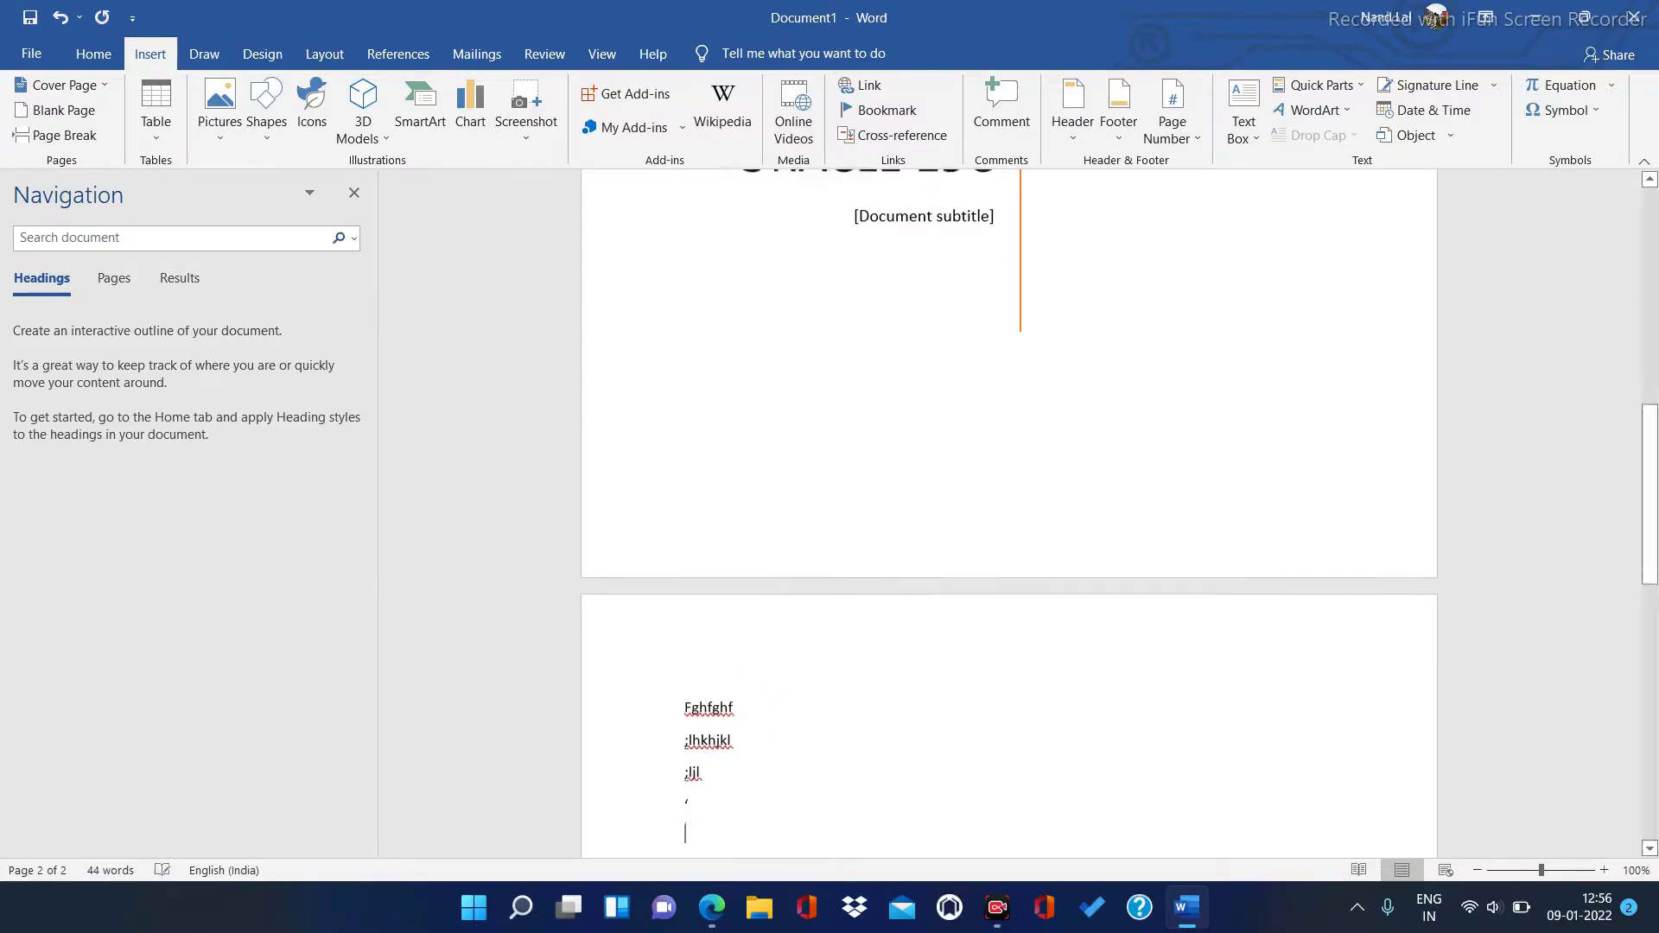
{"action": "type", "text": "'"}
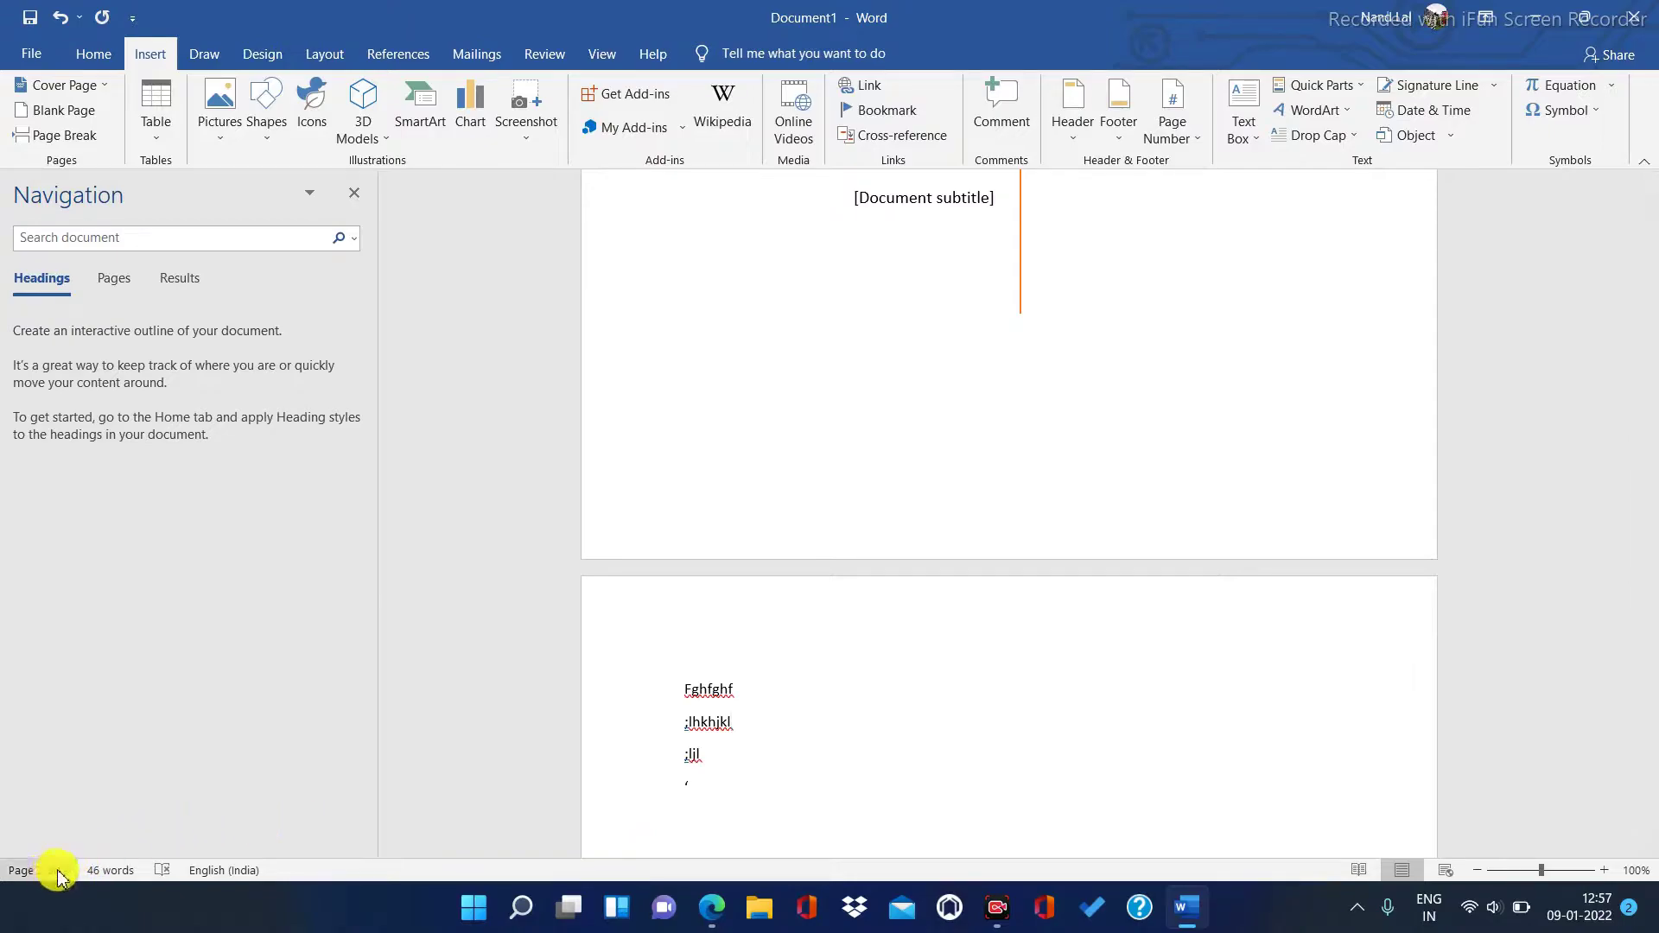
Insert a blank page after the ";ljl" line on the second page.
{"action": "left_click", "coordinate": [921, 197]}
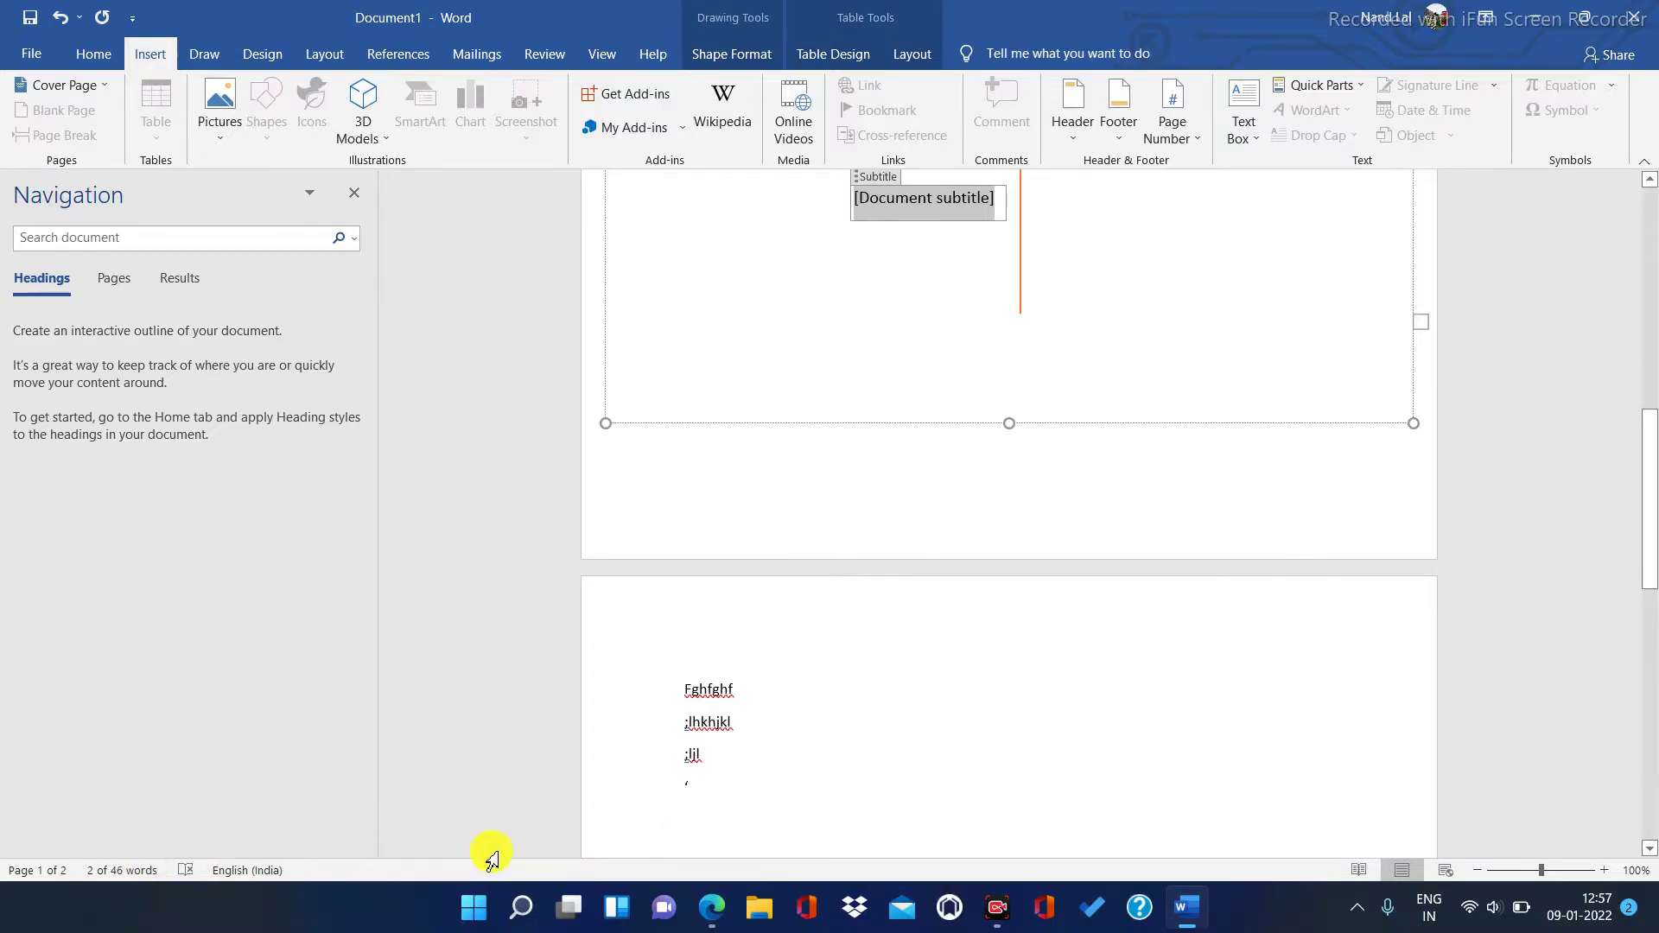
{"action": "left_click", "coordinate": [801, 745]}
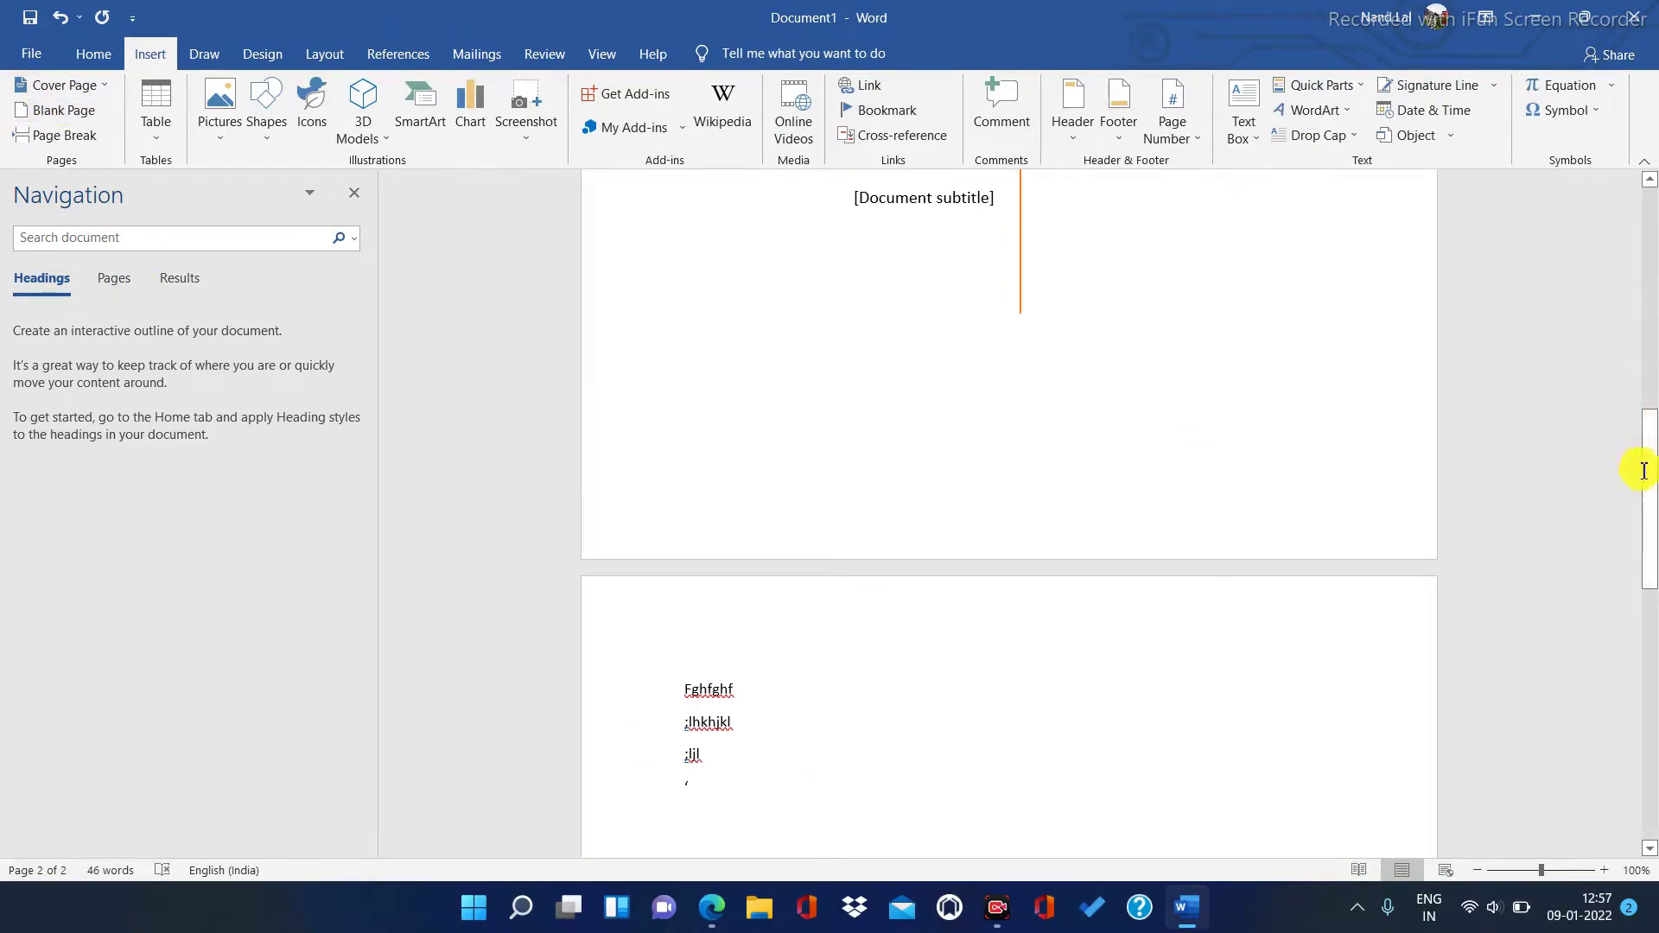
{"action": "left_click_drag", "start_coordinate": [1650, 497], "coordinate": [1645, 567]}
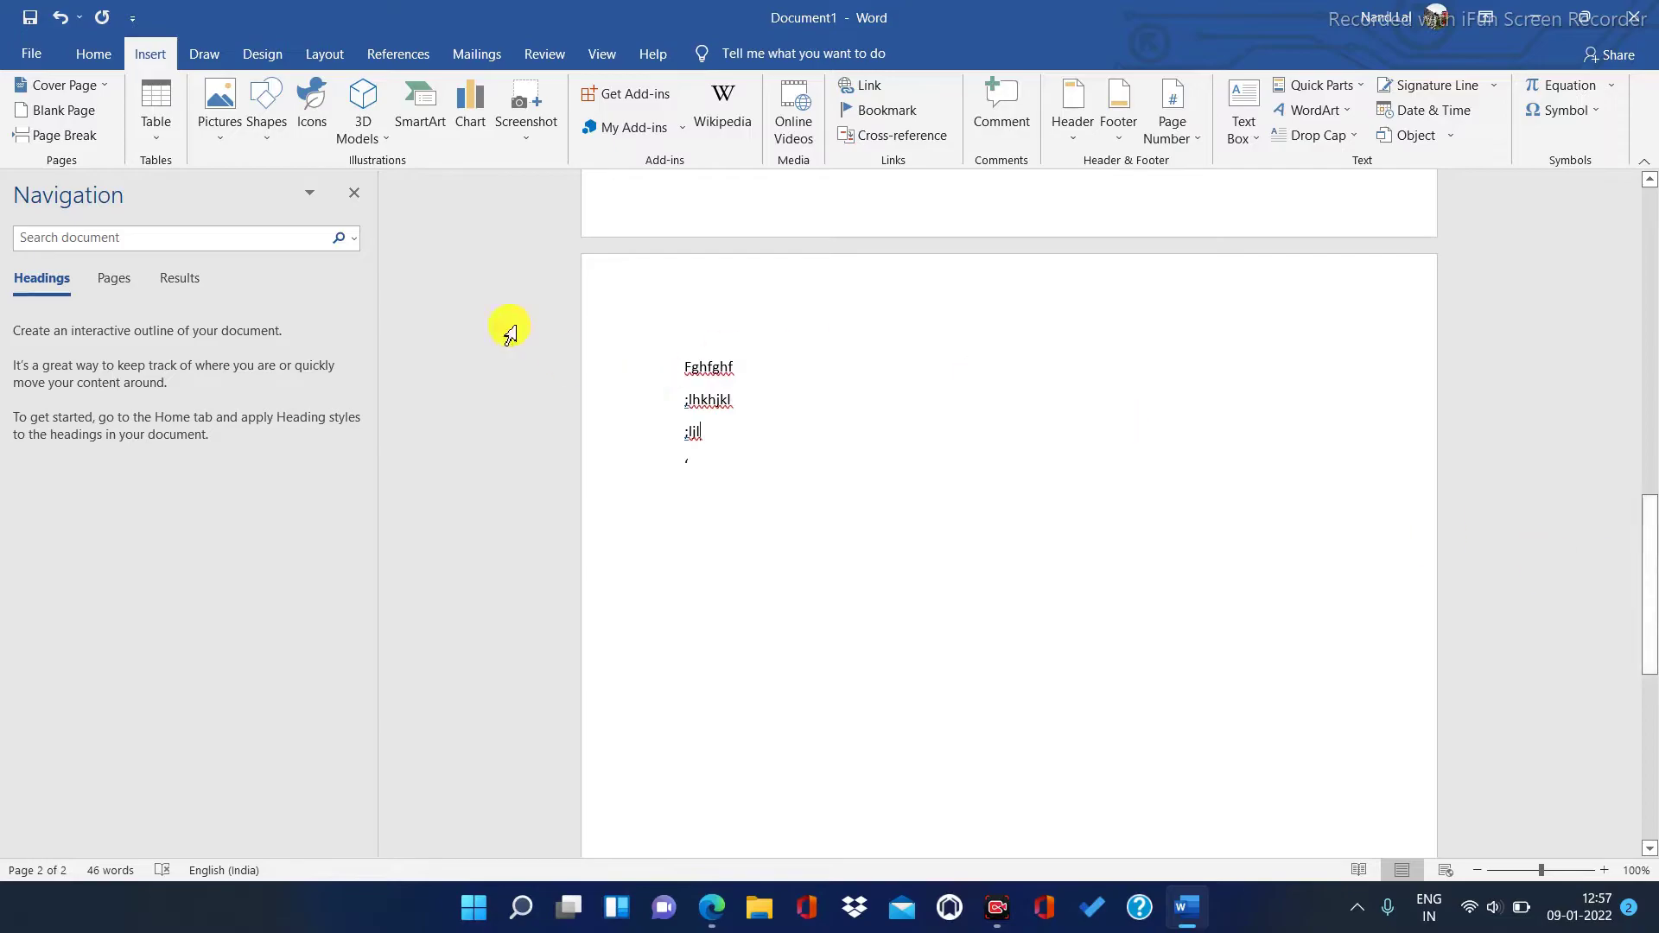
{"action": "left_click", "coordinate": [84, 112]}
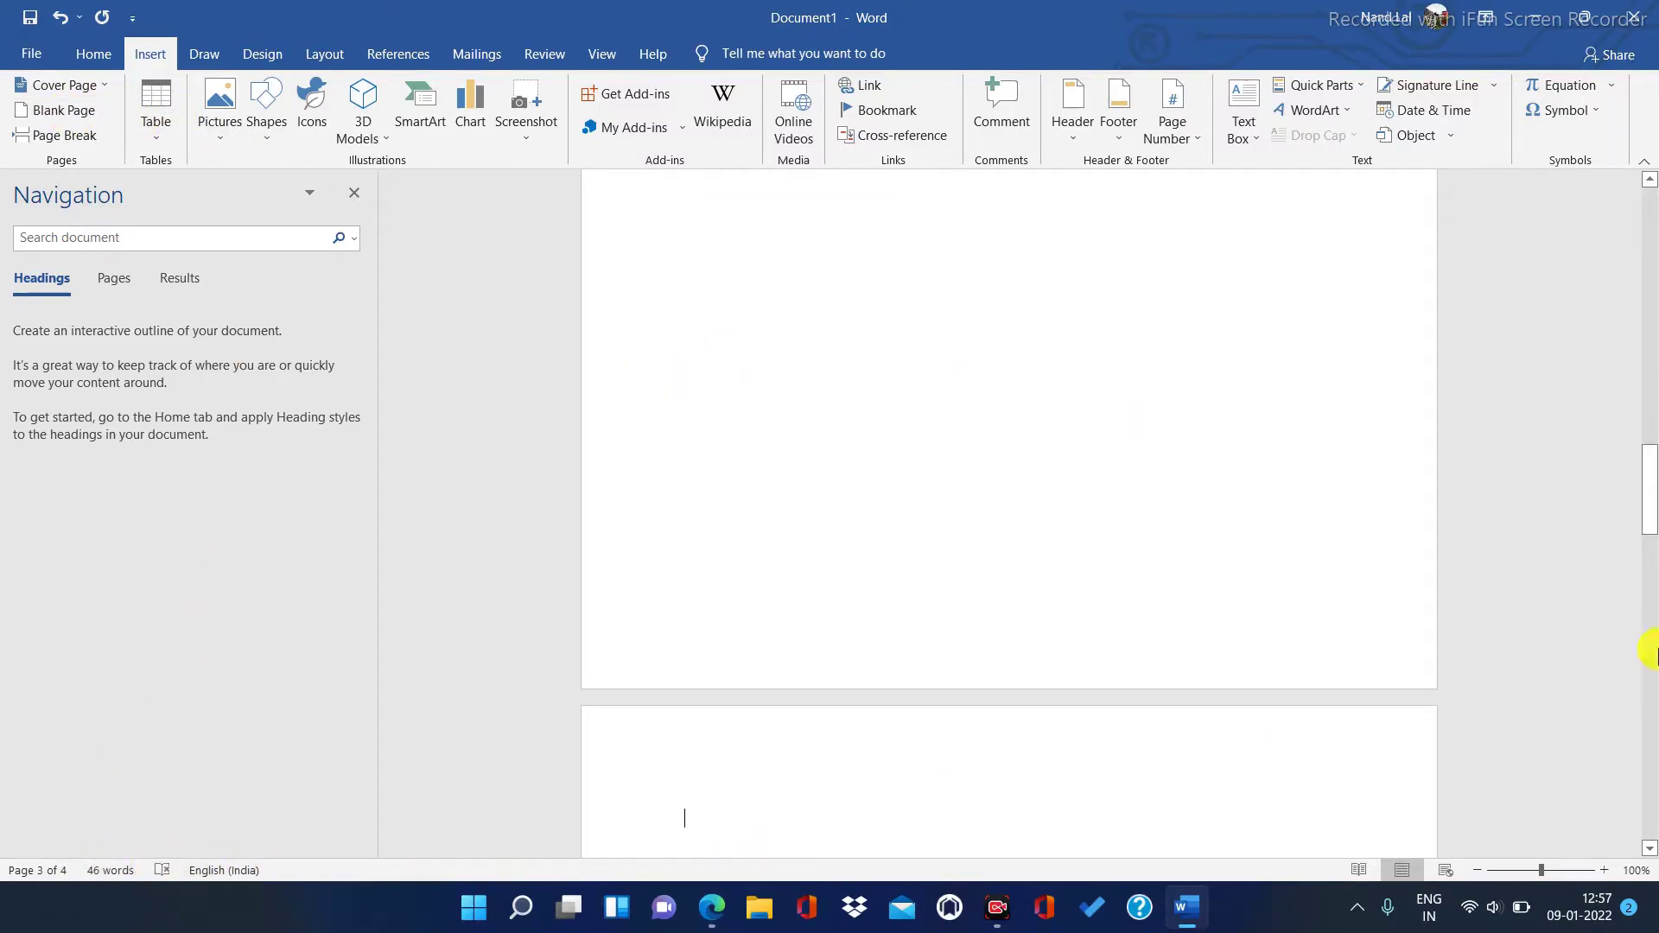
{"action": "left_click_drag", "start_coordinate": [1651, 497], "coordinate": [1651, 757]}
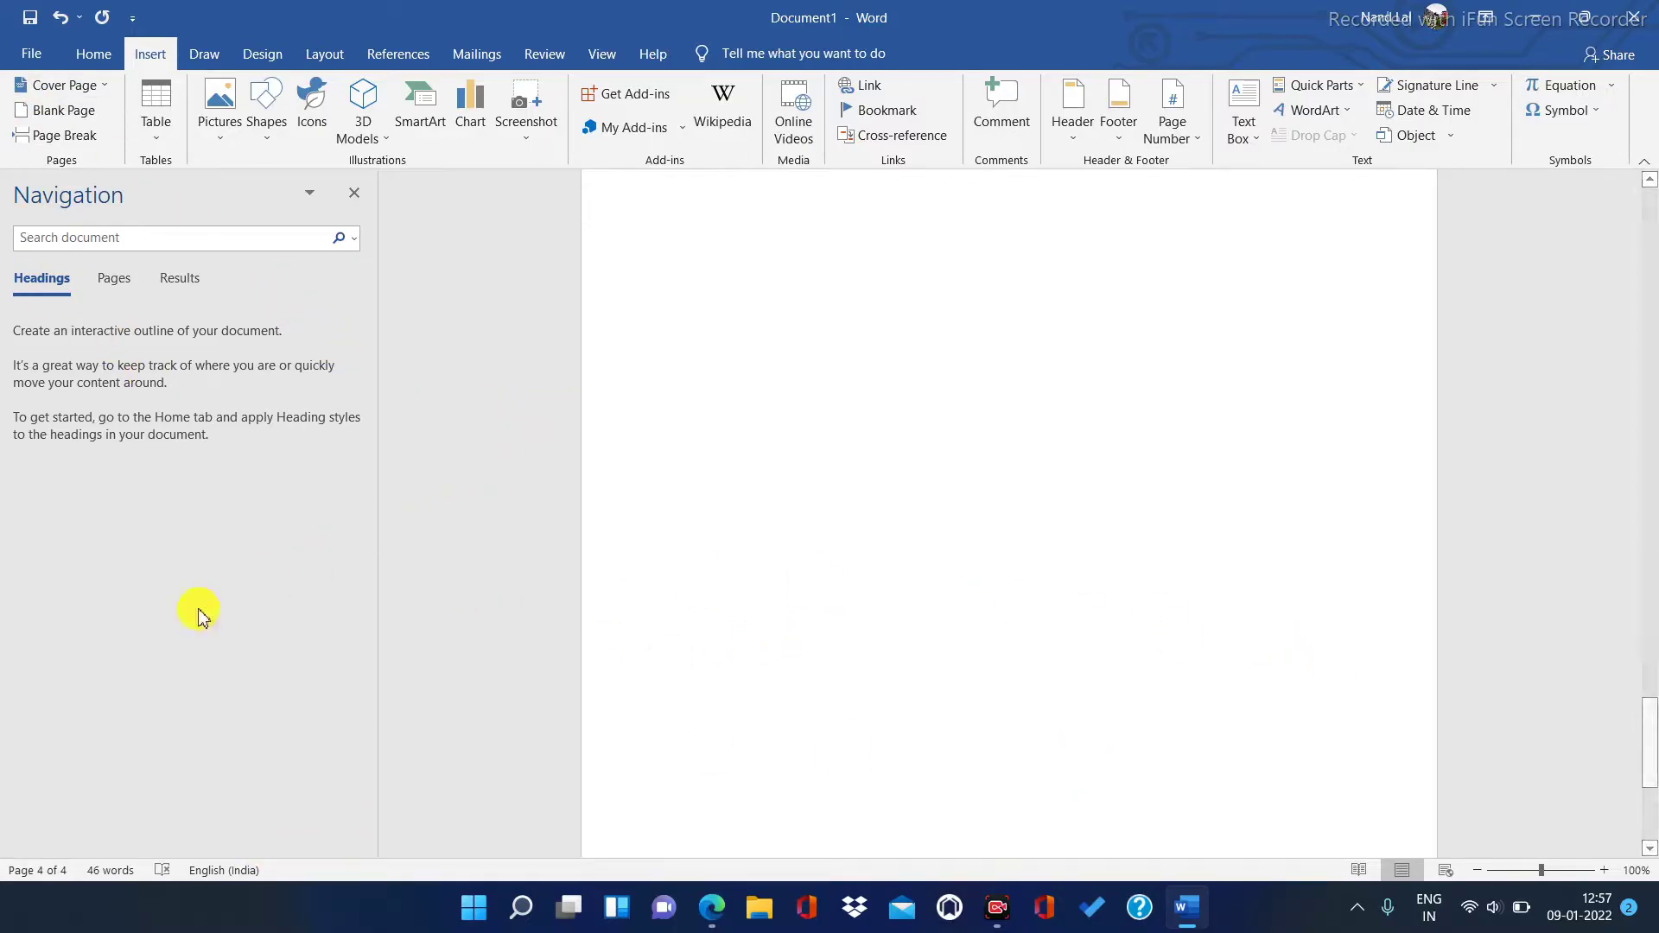
Insert two more blank pages, one from the last page and one from the top of page 4.
{"action": "left_click", "coordinate": [76, 118]}
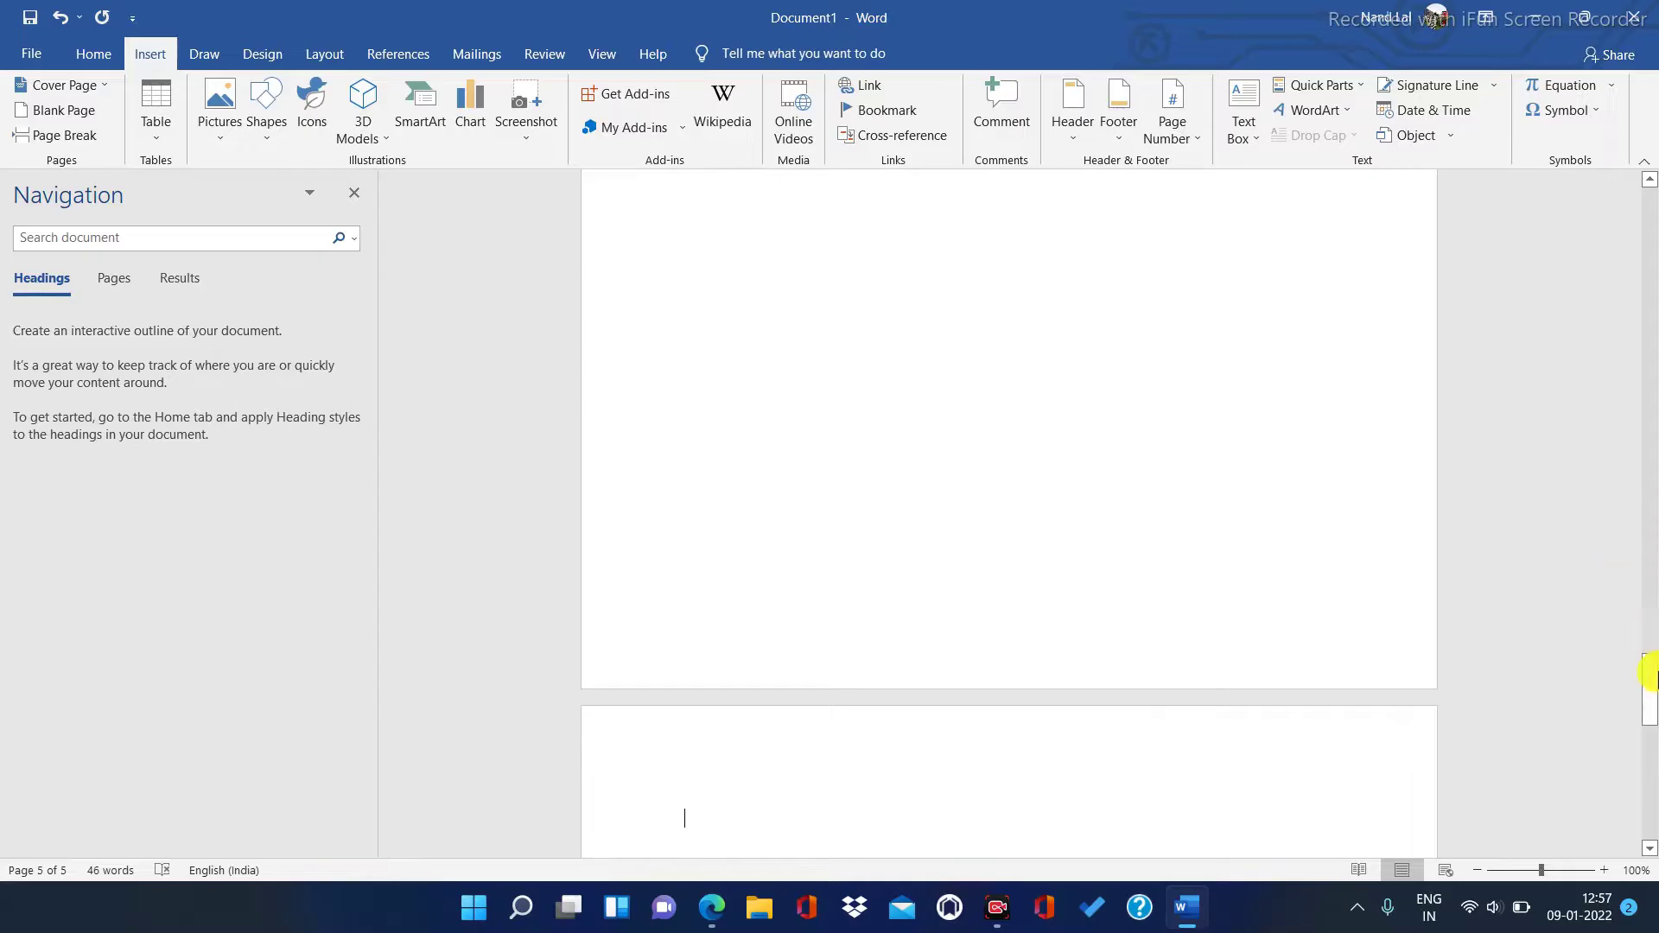
{"action": "mouse_move", "coordinate": [1651, 691]}
{"action": "left_mouse_down"}
{"action": "mouse_move", "coordinate": [1651, 796]}
{"action": "mouse_move", "coordinate": [1650, 661]}
{"action": "left_mouse_up"}
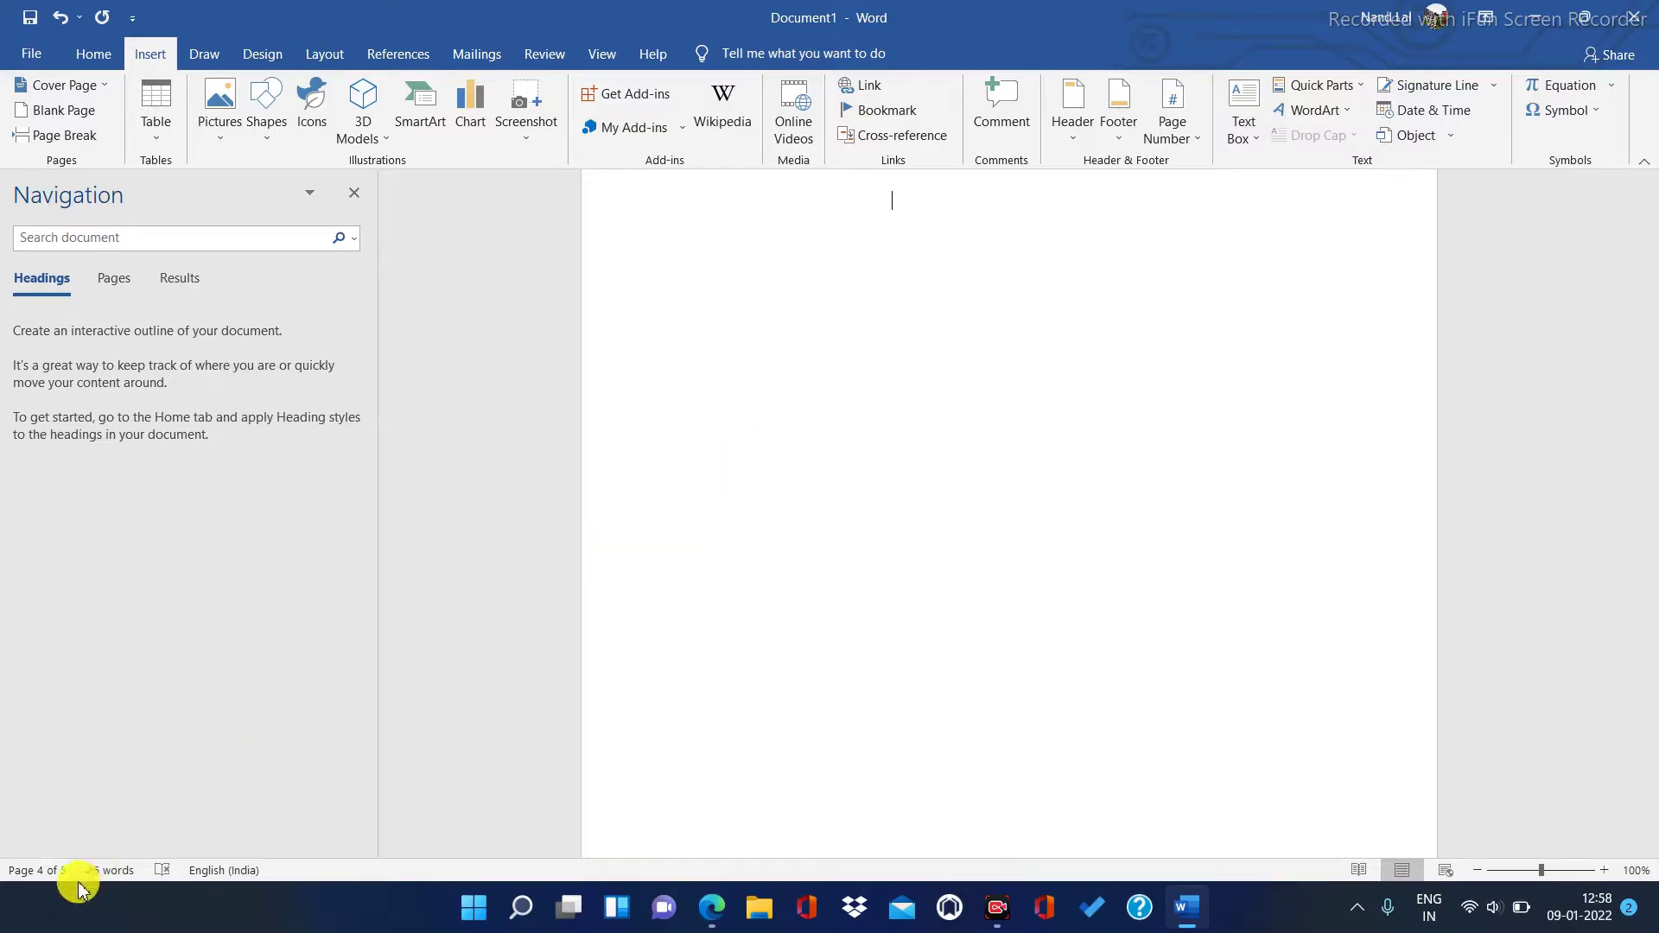
{"action": "left_click", "coordinate": [72, 112]}
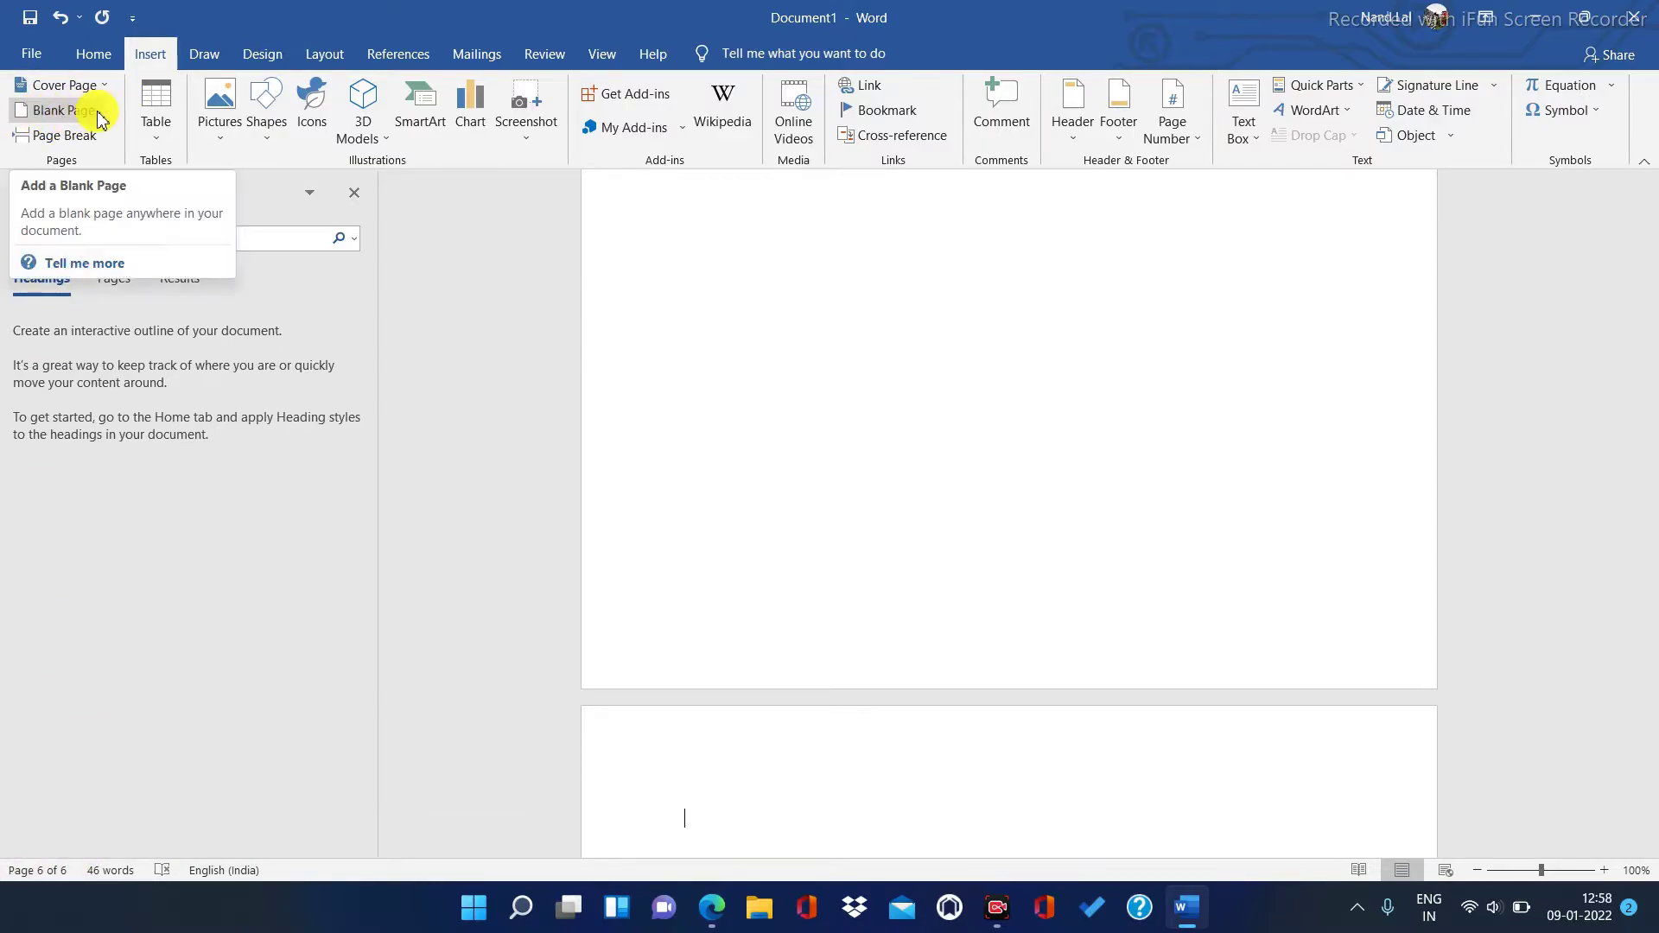
{"action": "left_click_drag", "start_coordinate": [1652, 711], "coordinate": [1649, 179]}
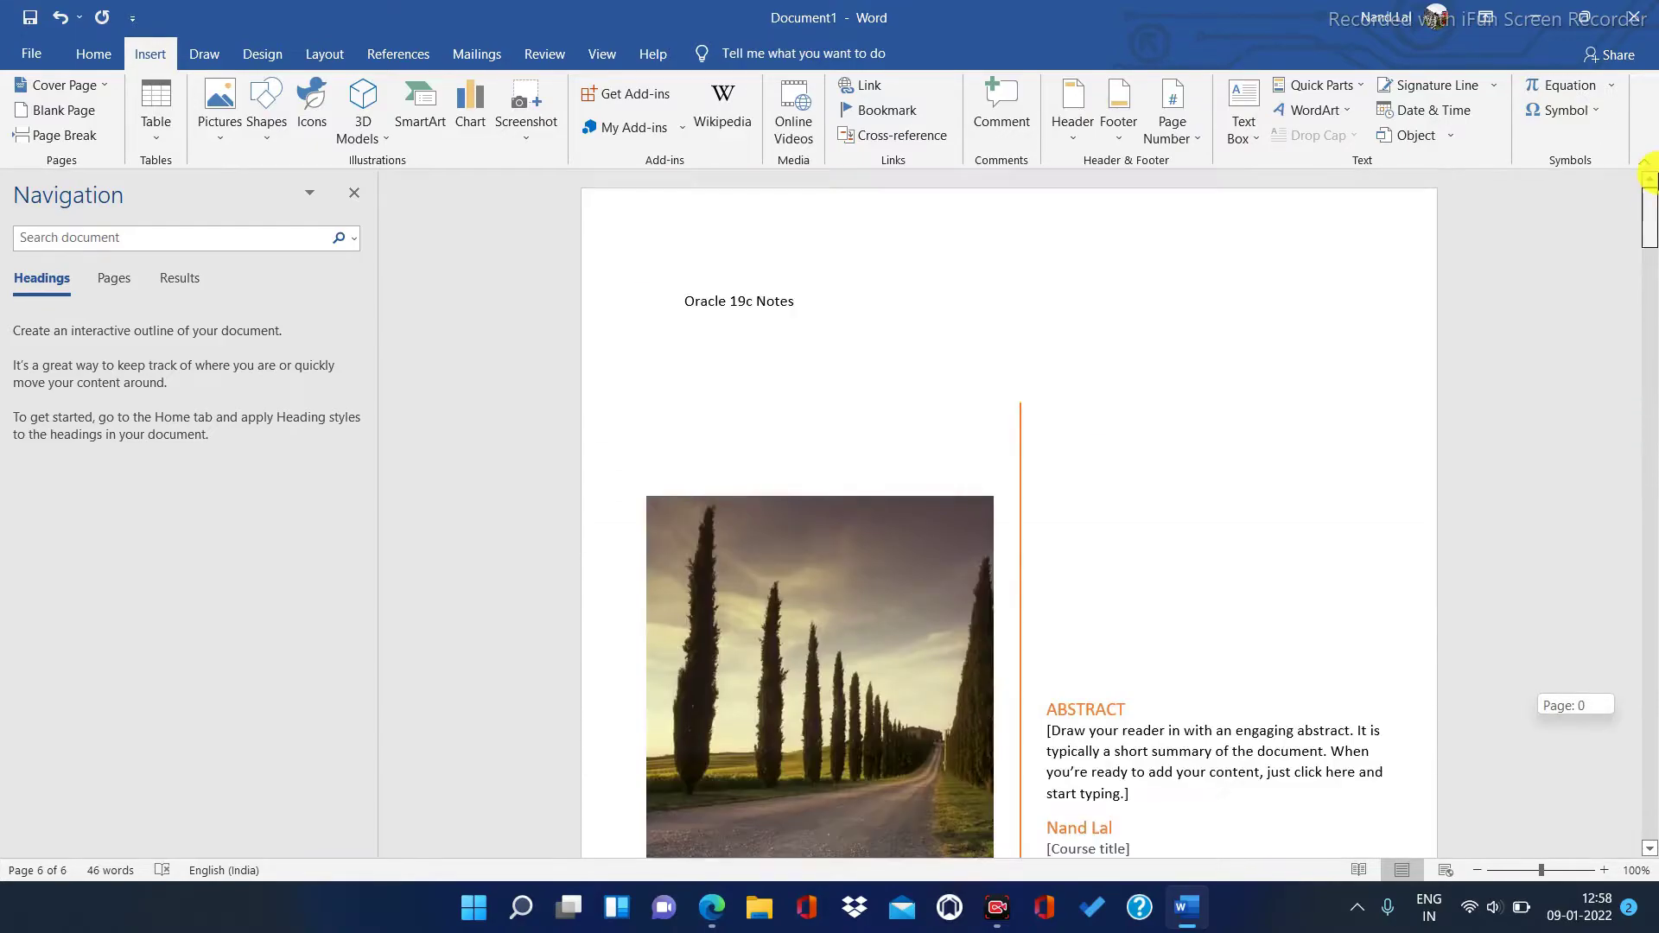
{"action": "left_click", "coordinate": [1650, 259]}
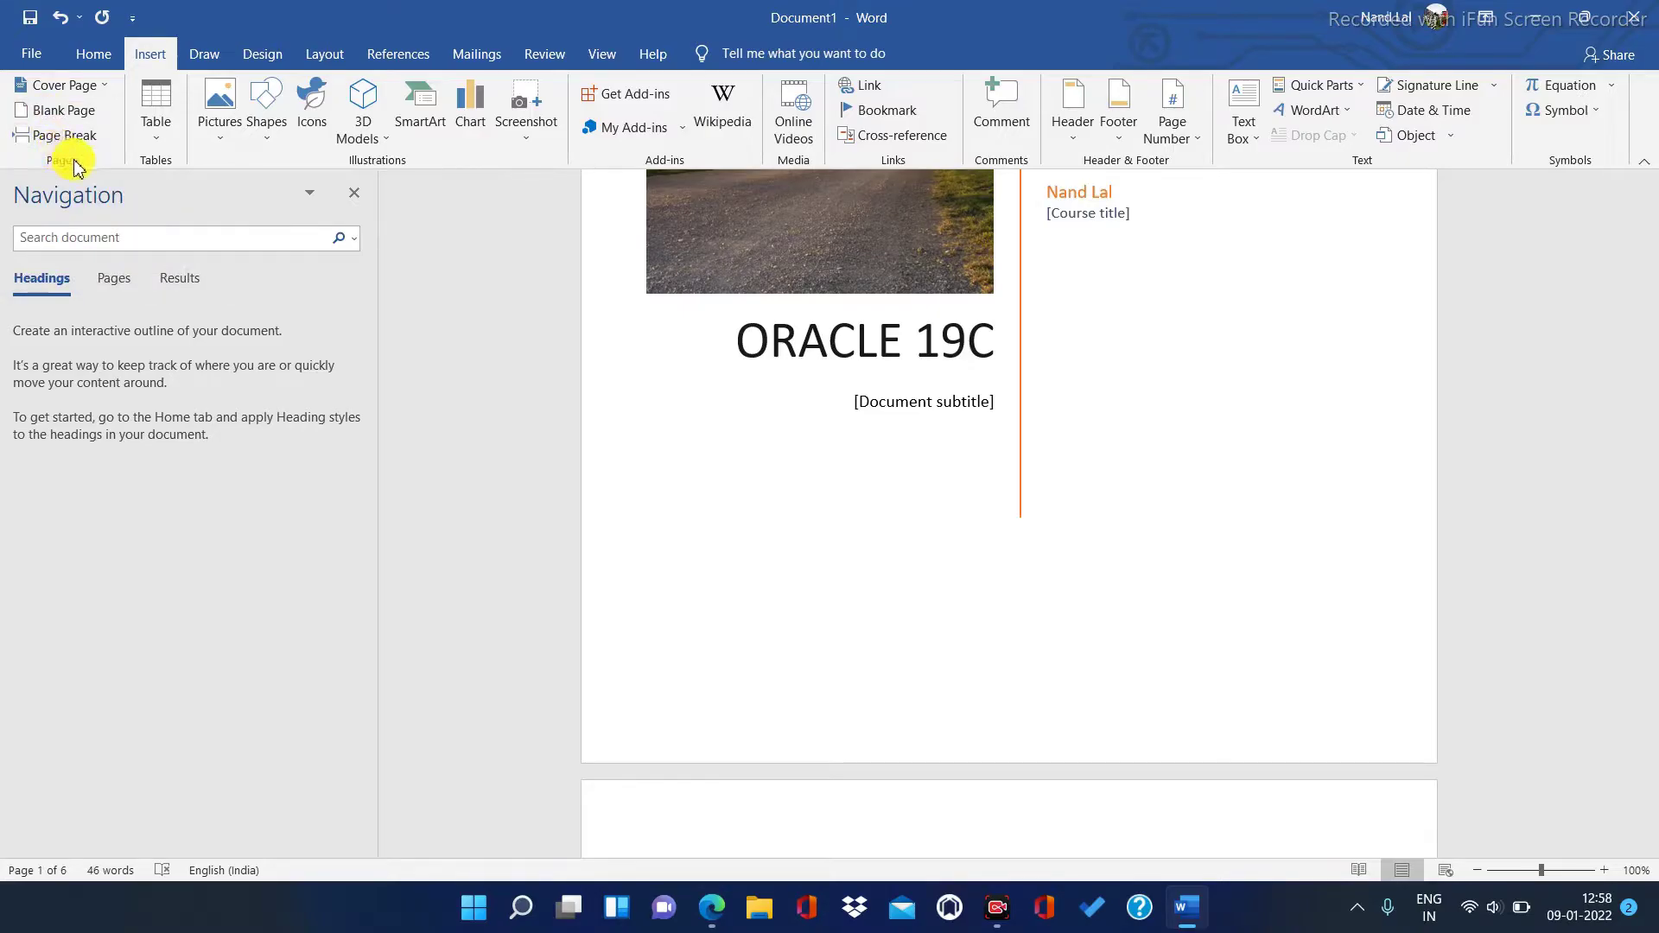
{"action": "left_click_drag", "start_coordinate": [1651, 272], "coordinate": [1646, 308]}
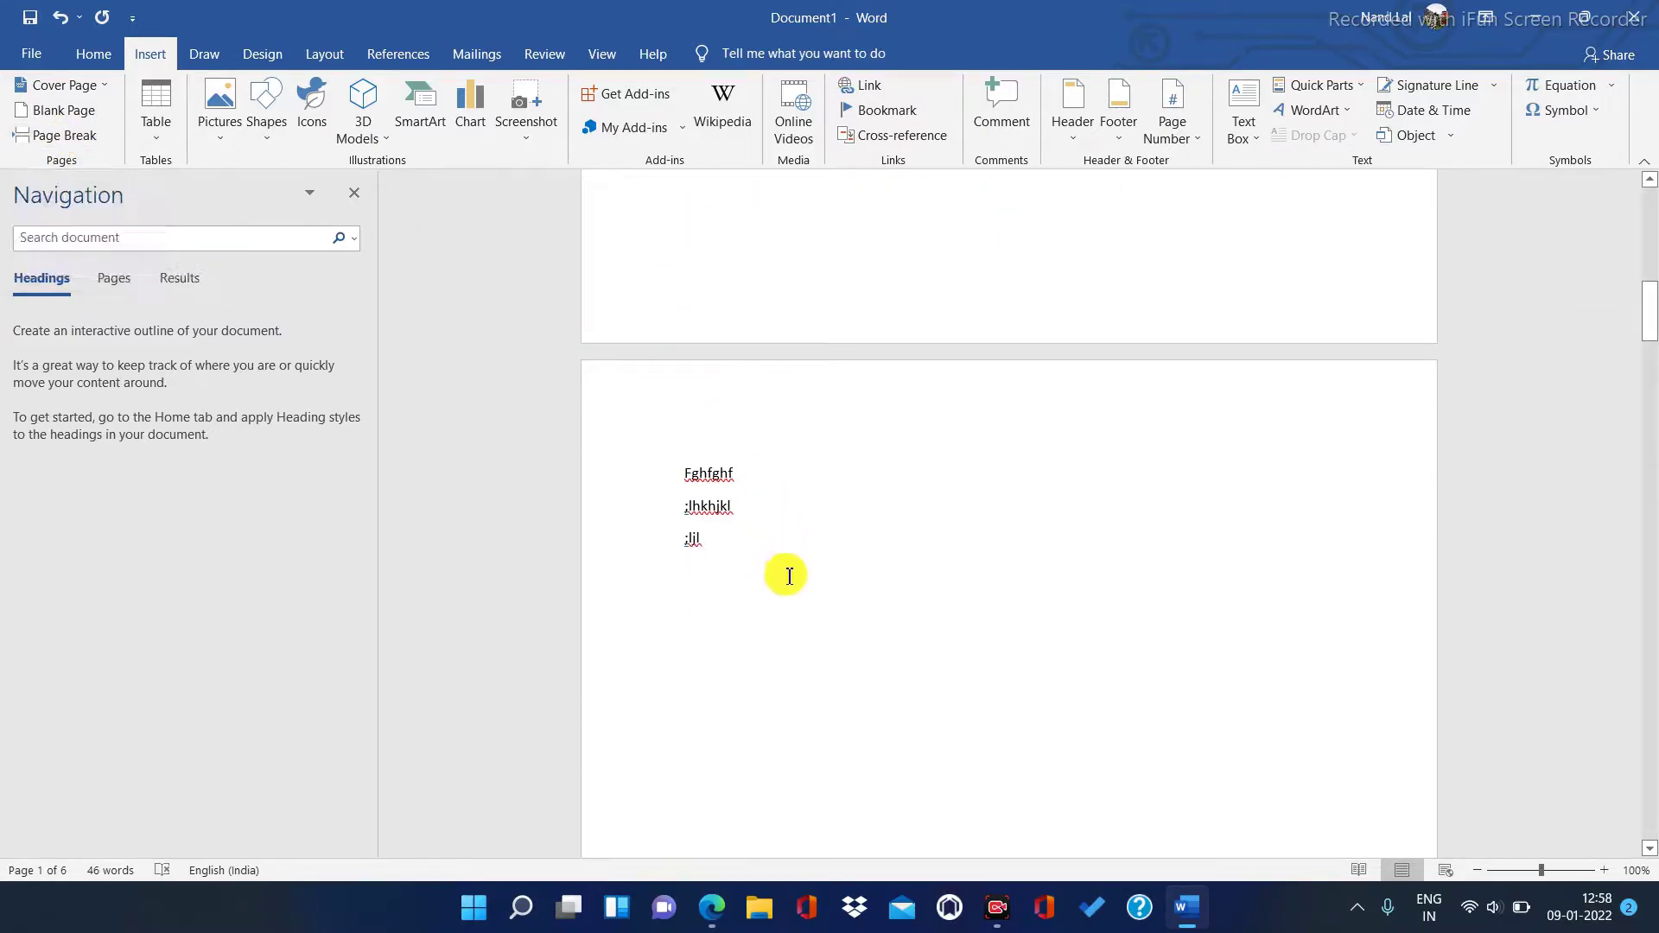
Add filler lines from "Jhghjghgg" to "kljkljkljkl" below ";ljl" on page 2, and insert a page break after them.
{"action": "type", "text": "jhghj"}
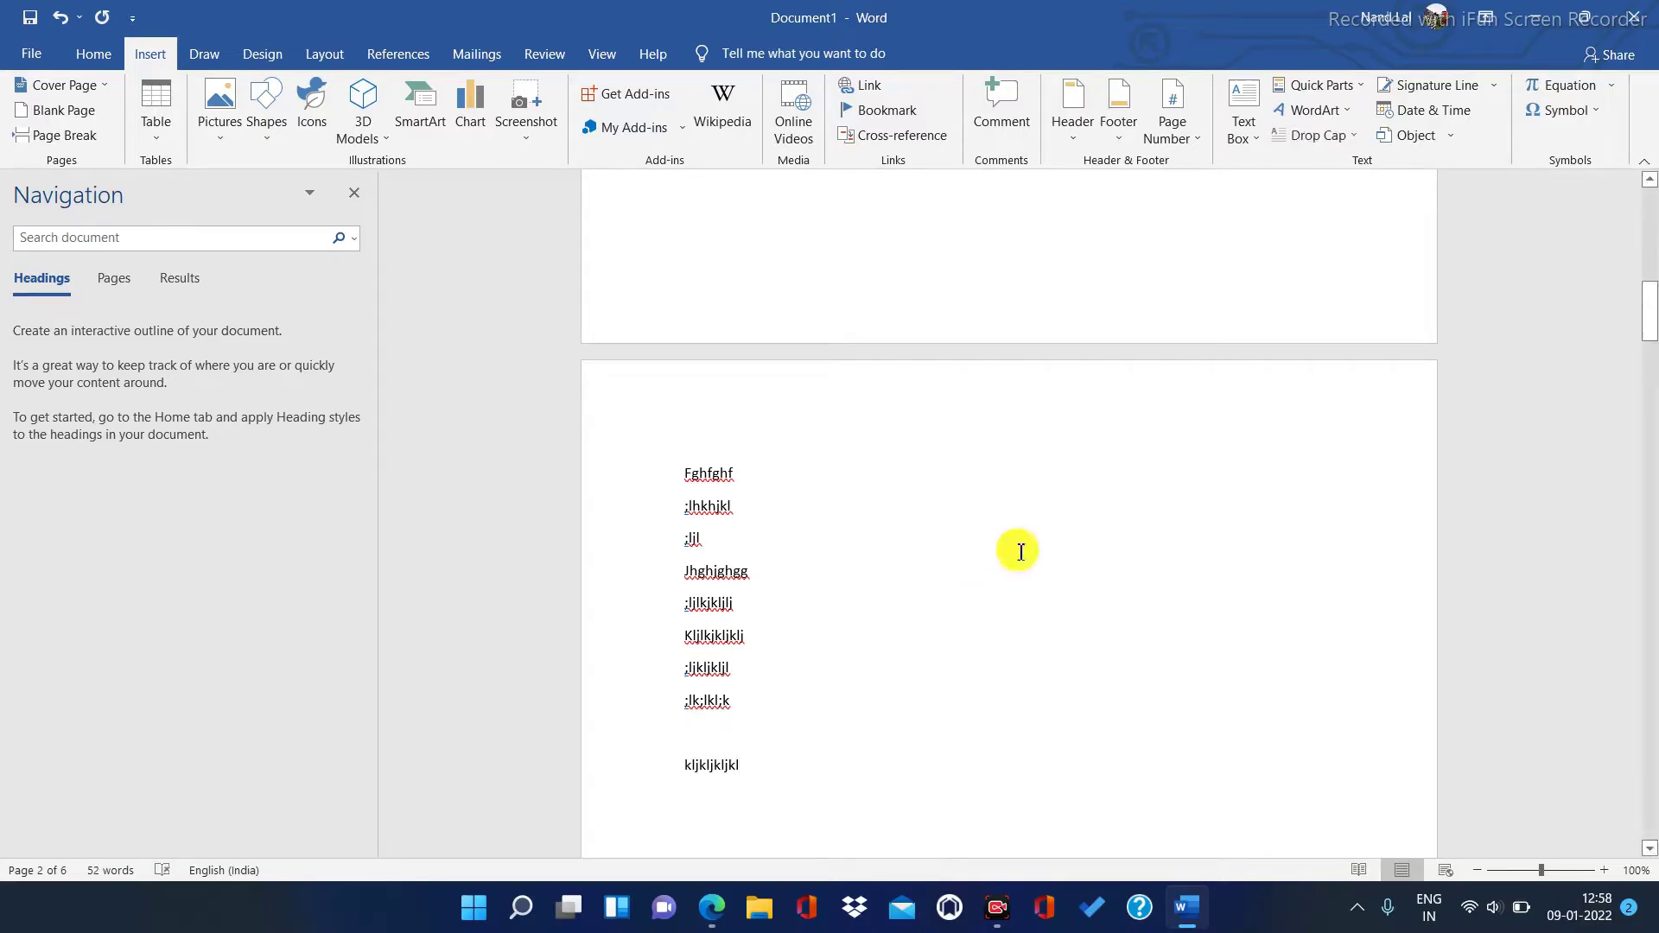
{"action": "left_click_drag", "start_coordinate": [1651, 320], "coordinate": [1649, 343]}
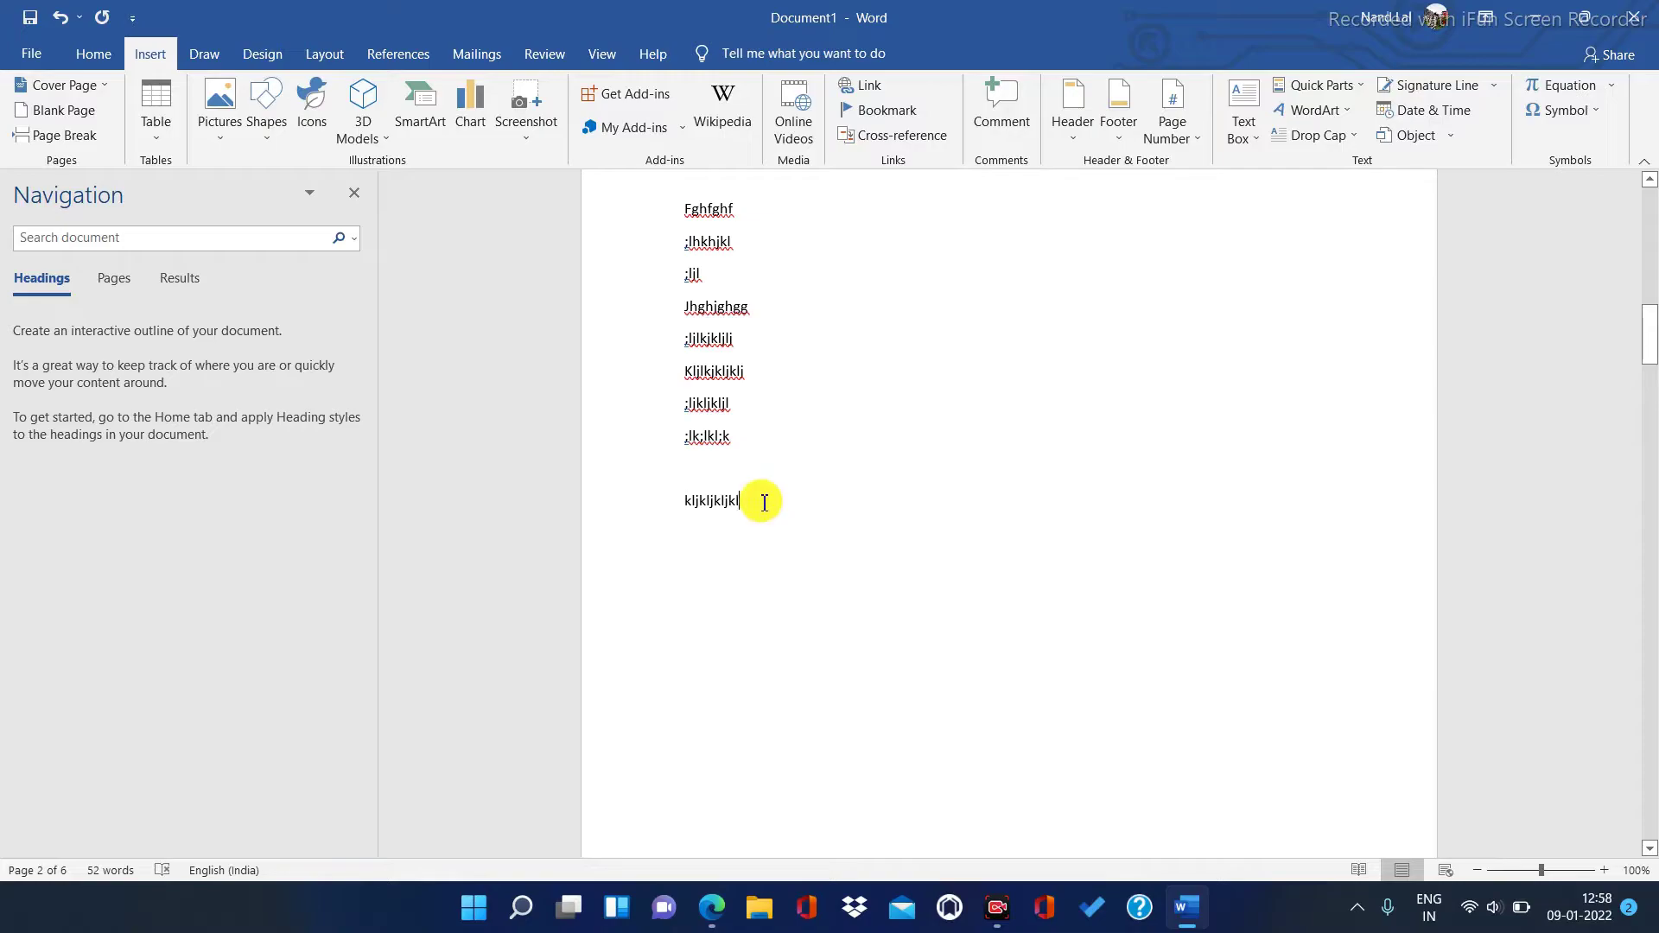
{"action": "left_click", "coordinate": [56, 137]}
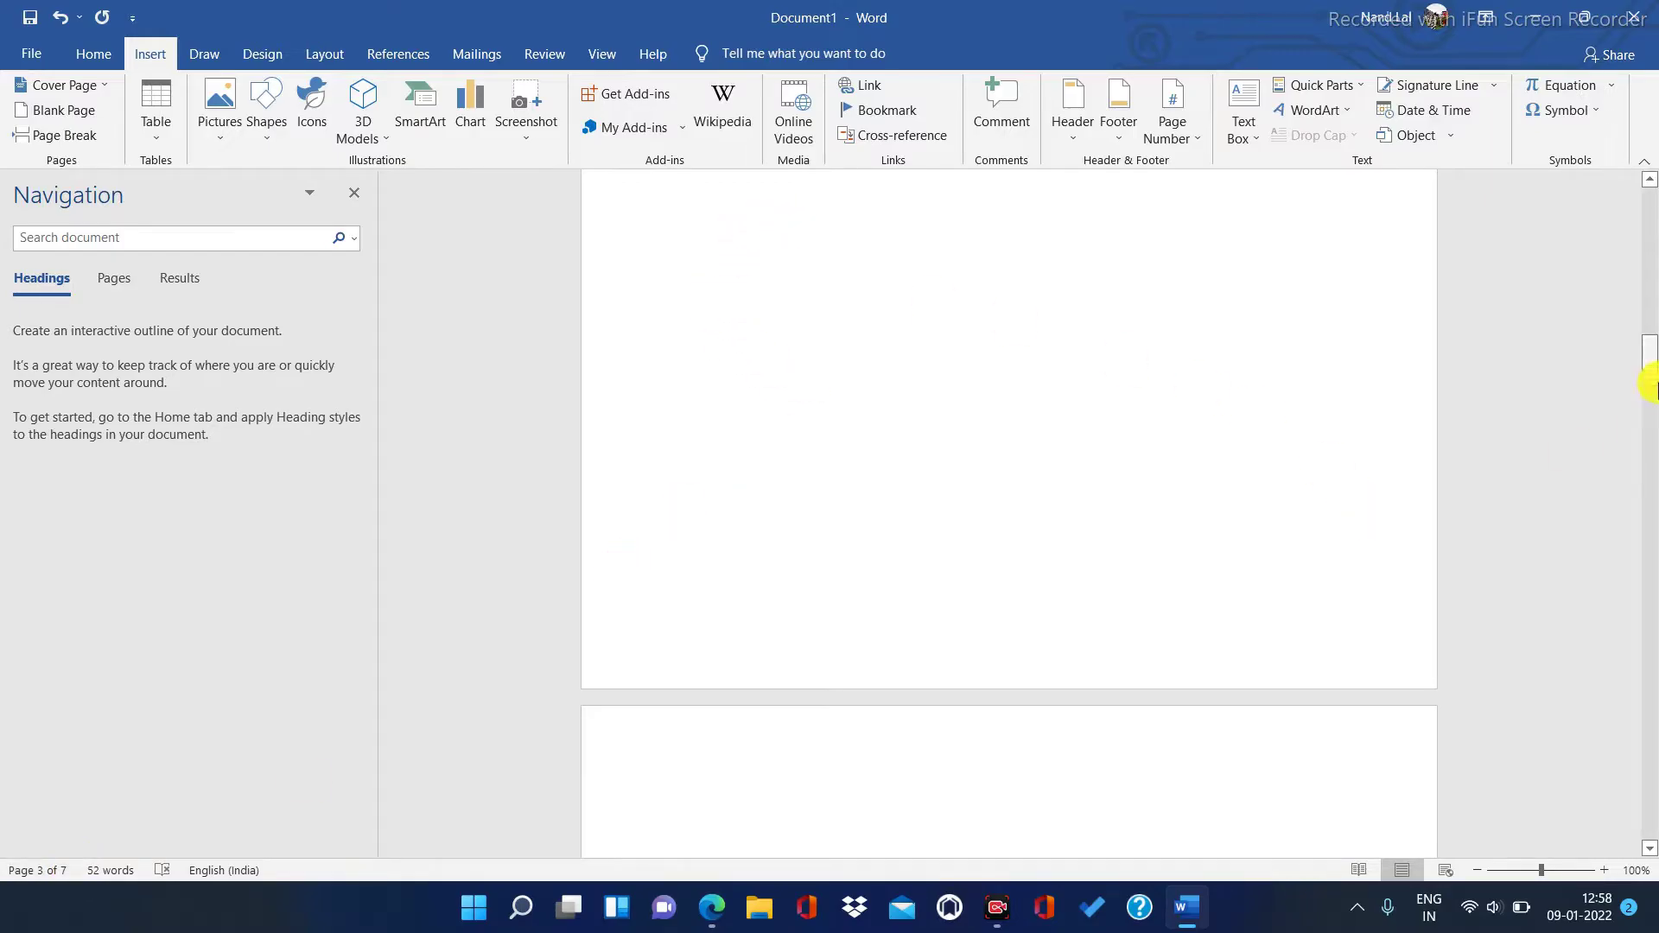
{"action": "left_click_drag", "start_coordinate": [1651, 370], "coordinate": [1651, 322]}
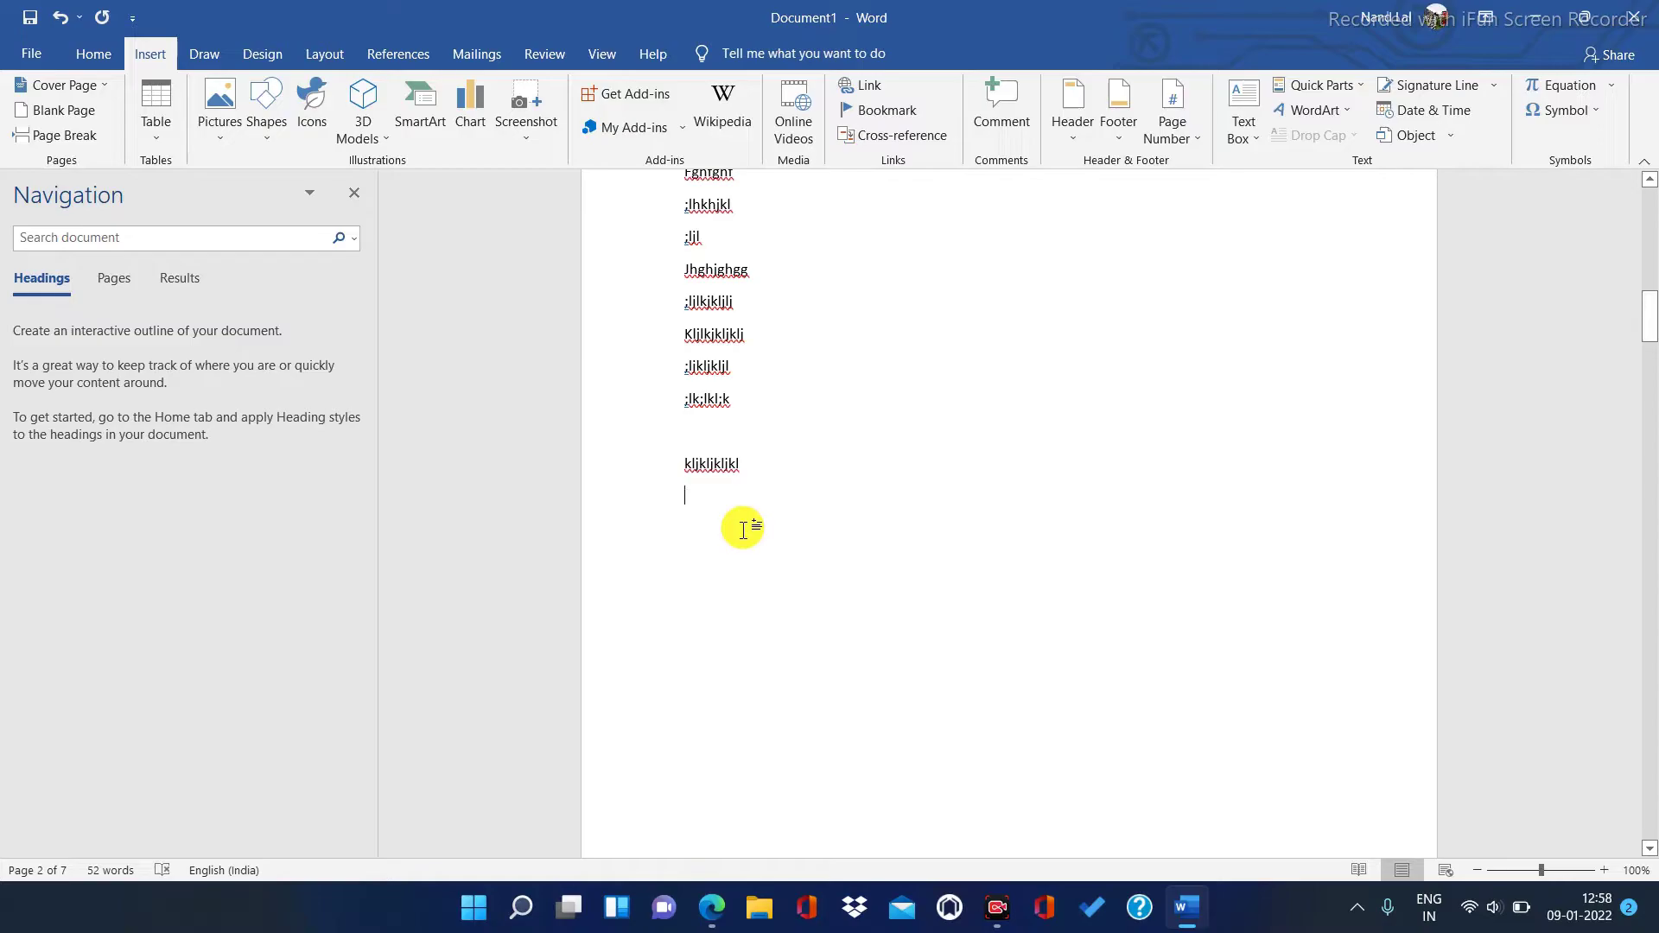
Show the formatting marks and place the cursor at the page break below the filler text.
{"action": "left_click", "coordinate": [93, 55]}
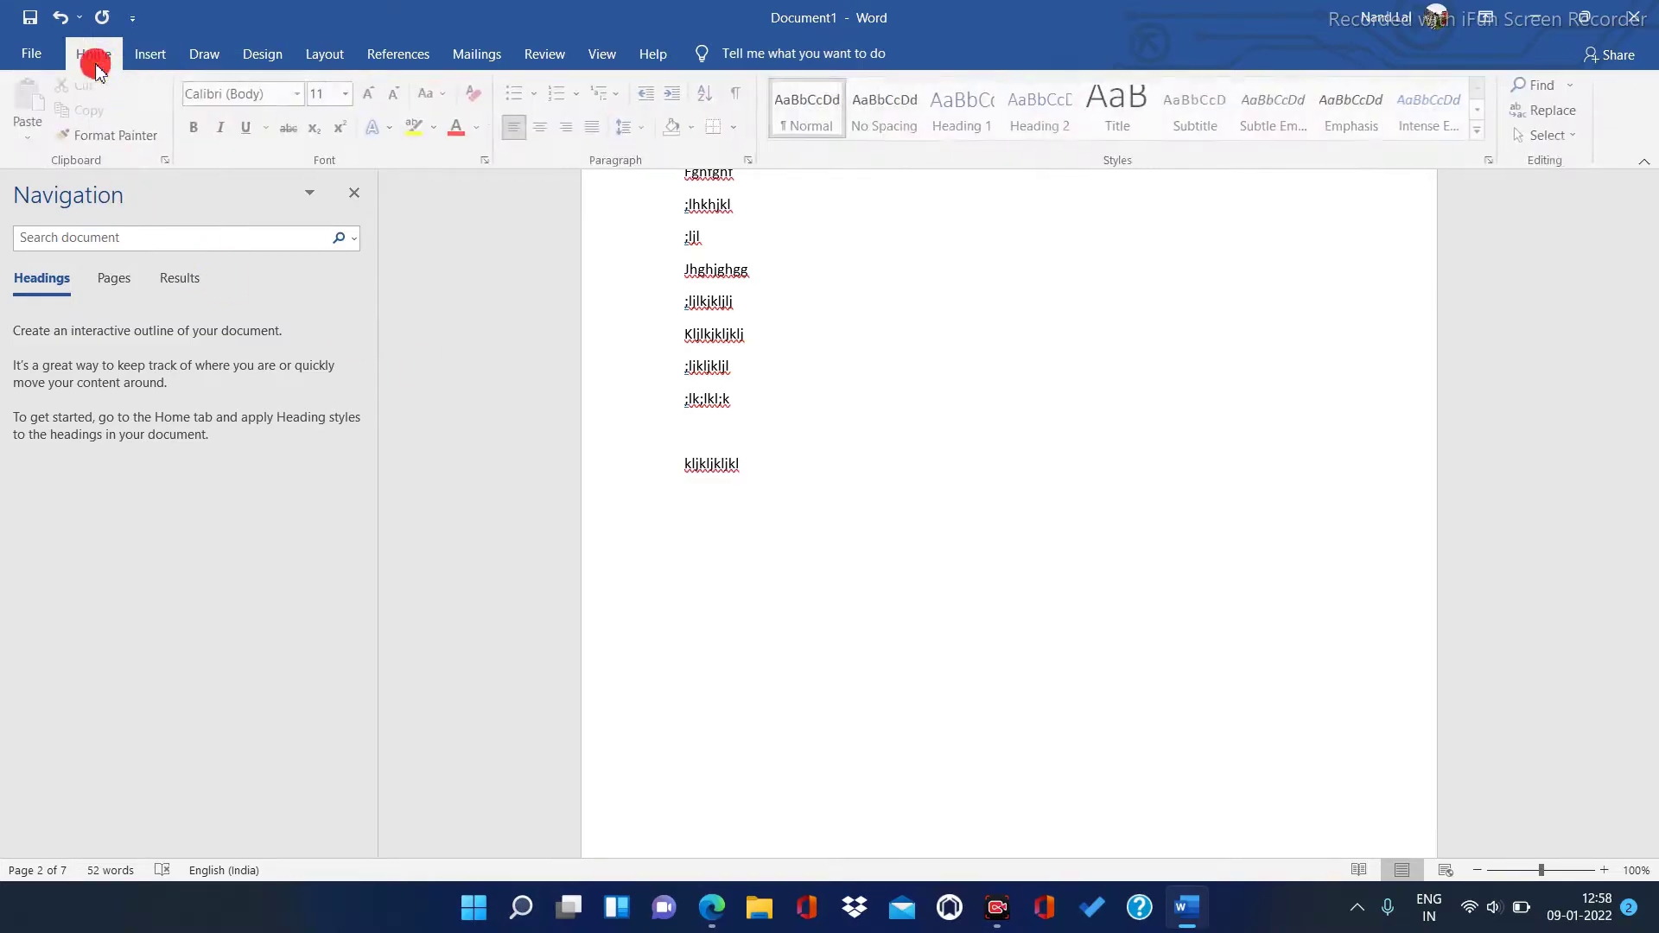
{"action": "left_click", "coordinate": [739, 95]}
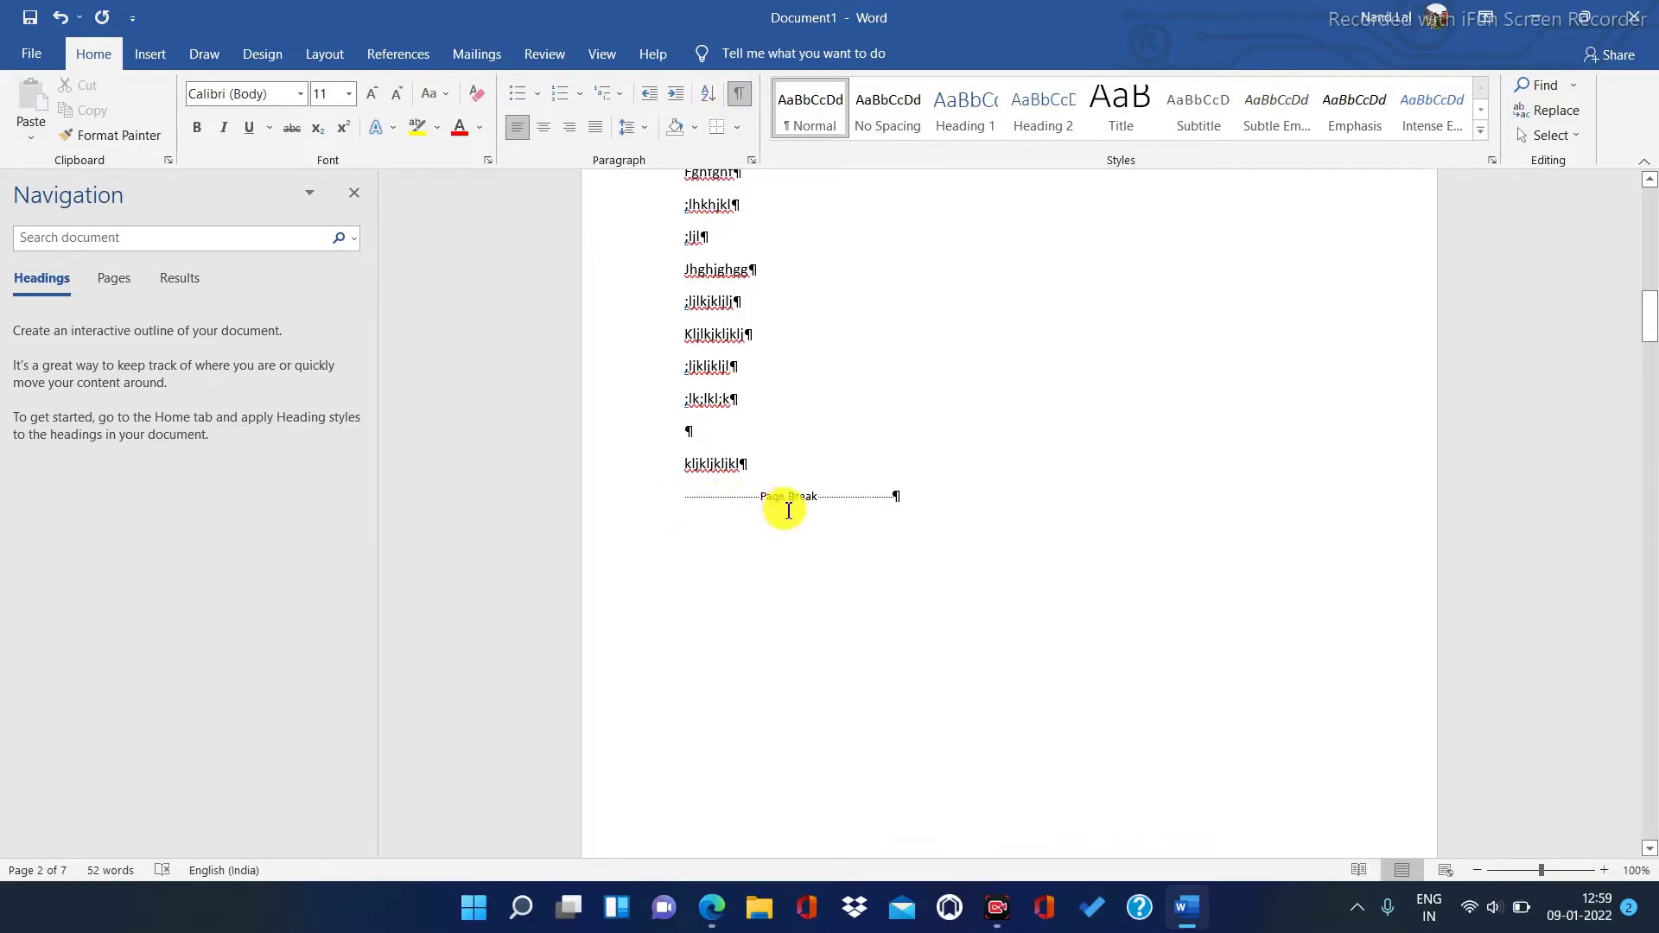
{"action": "left_click", "coordinate": [683, 495]}
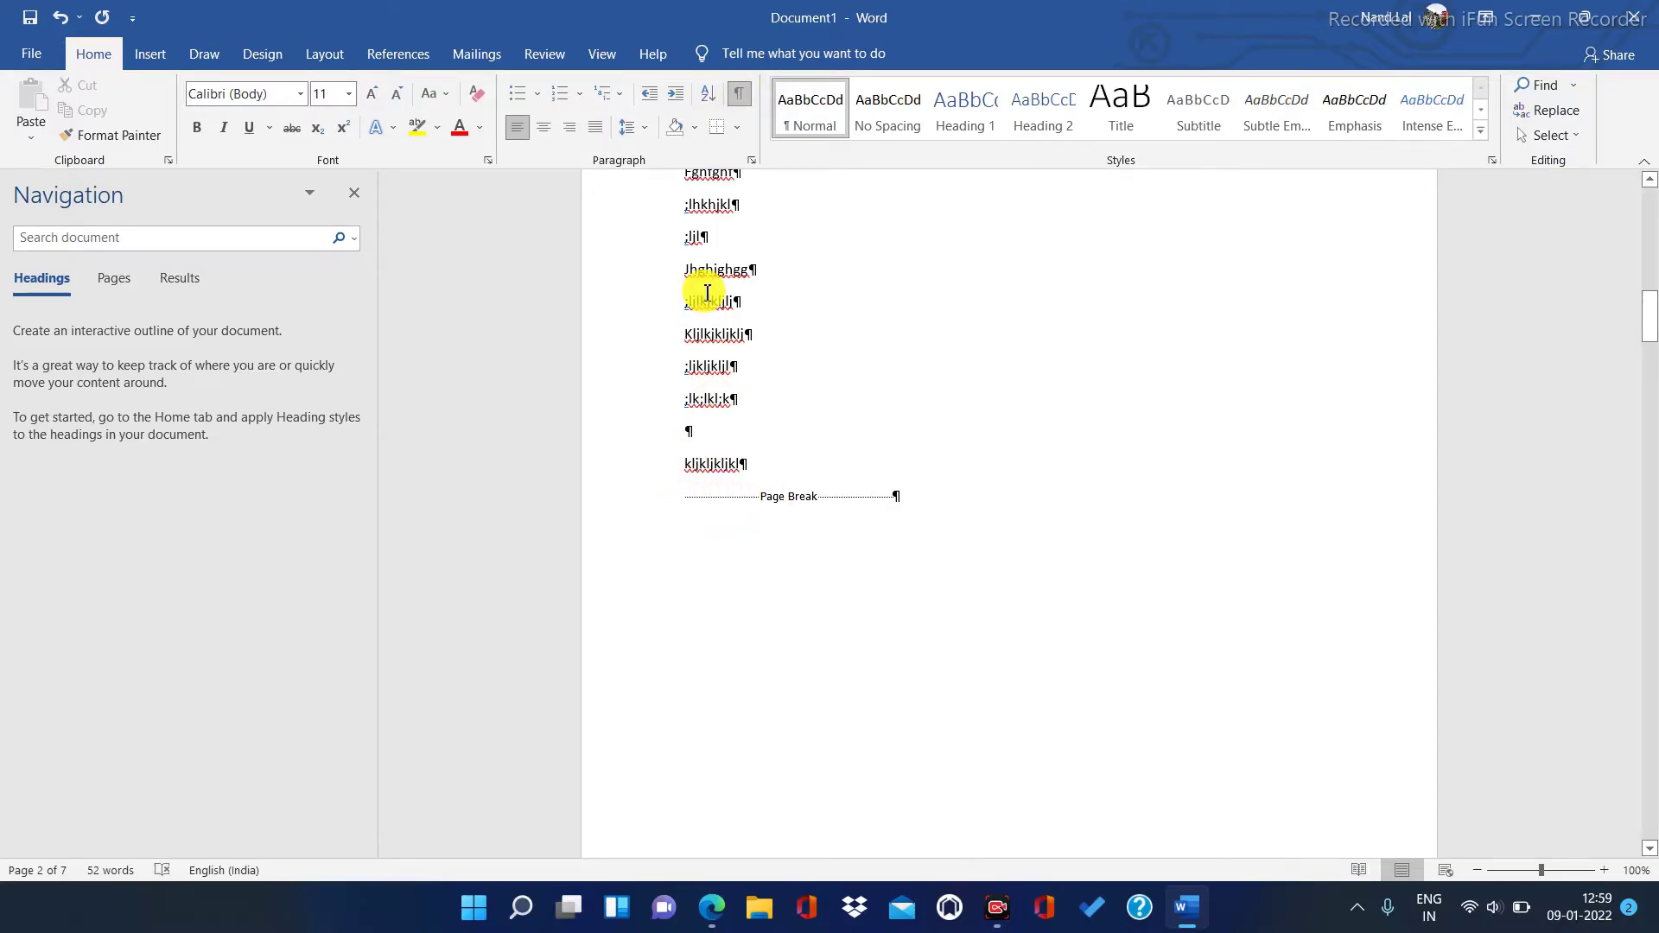
Add the filler lines "Vhjghjg", "Klhkjh", a blank line, "Kljklj" and "ljklj" between "Kljkljkljkl" and the page break.
{"action": "left_click", "coordinate": [147, 54]}
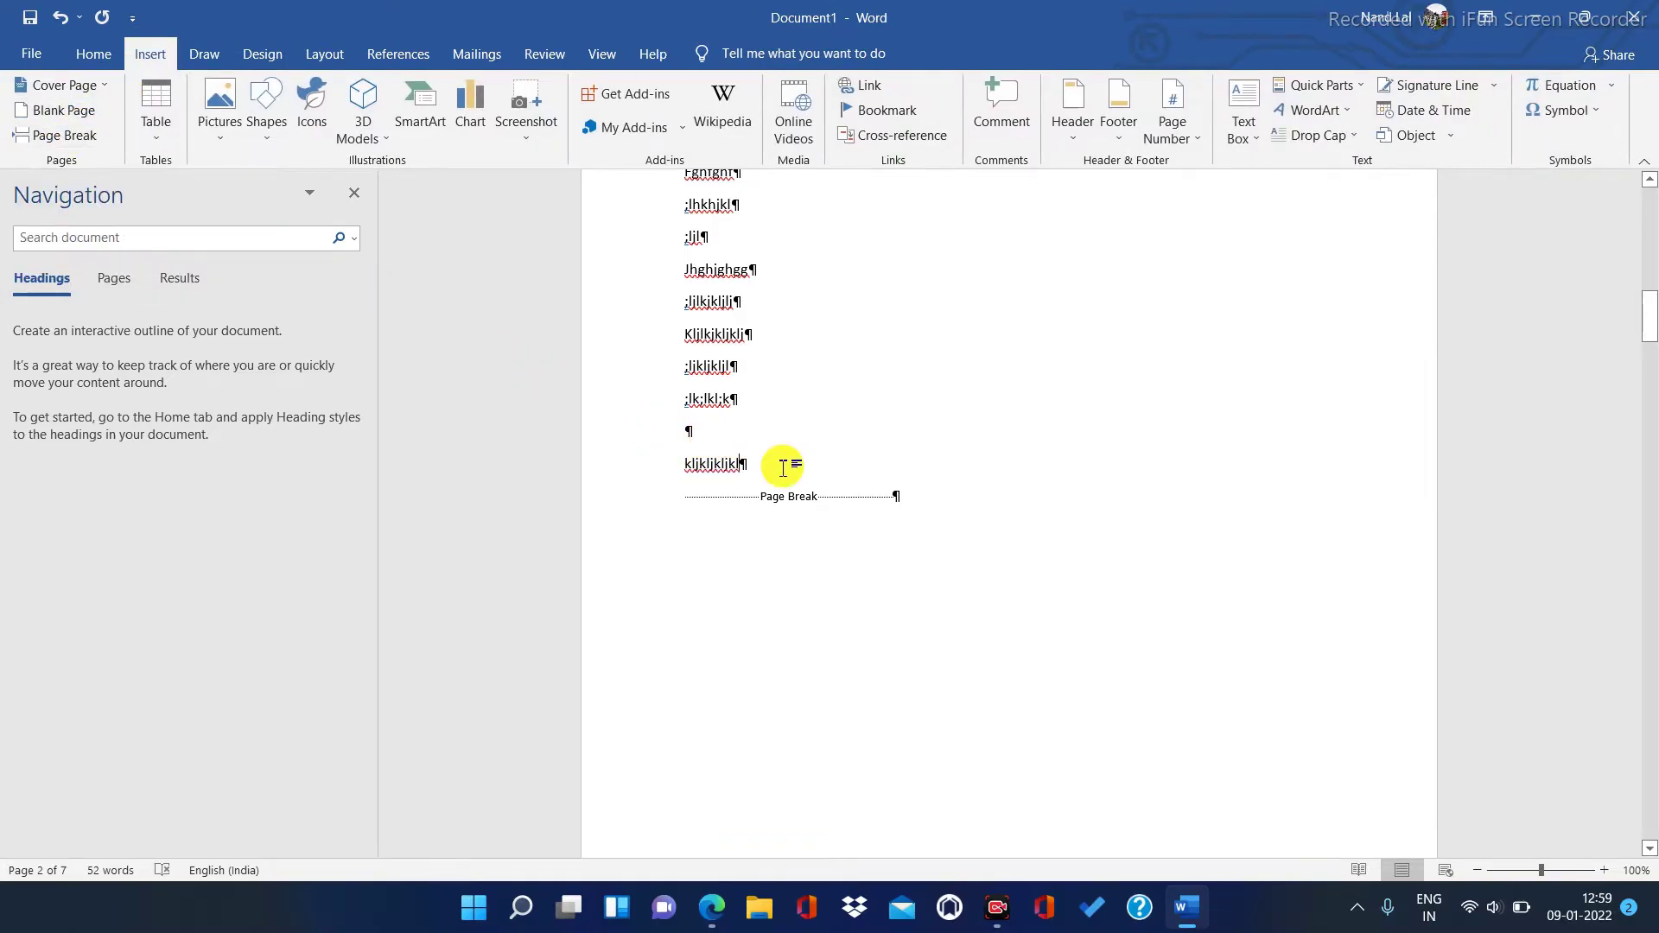
{"action": "key", "text": "Return"}
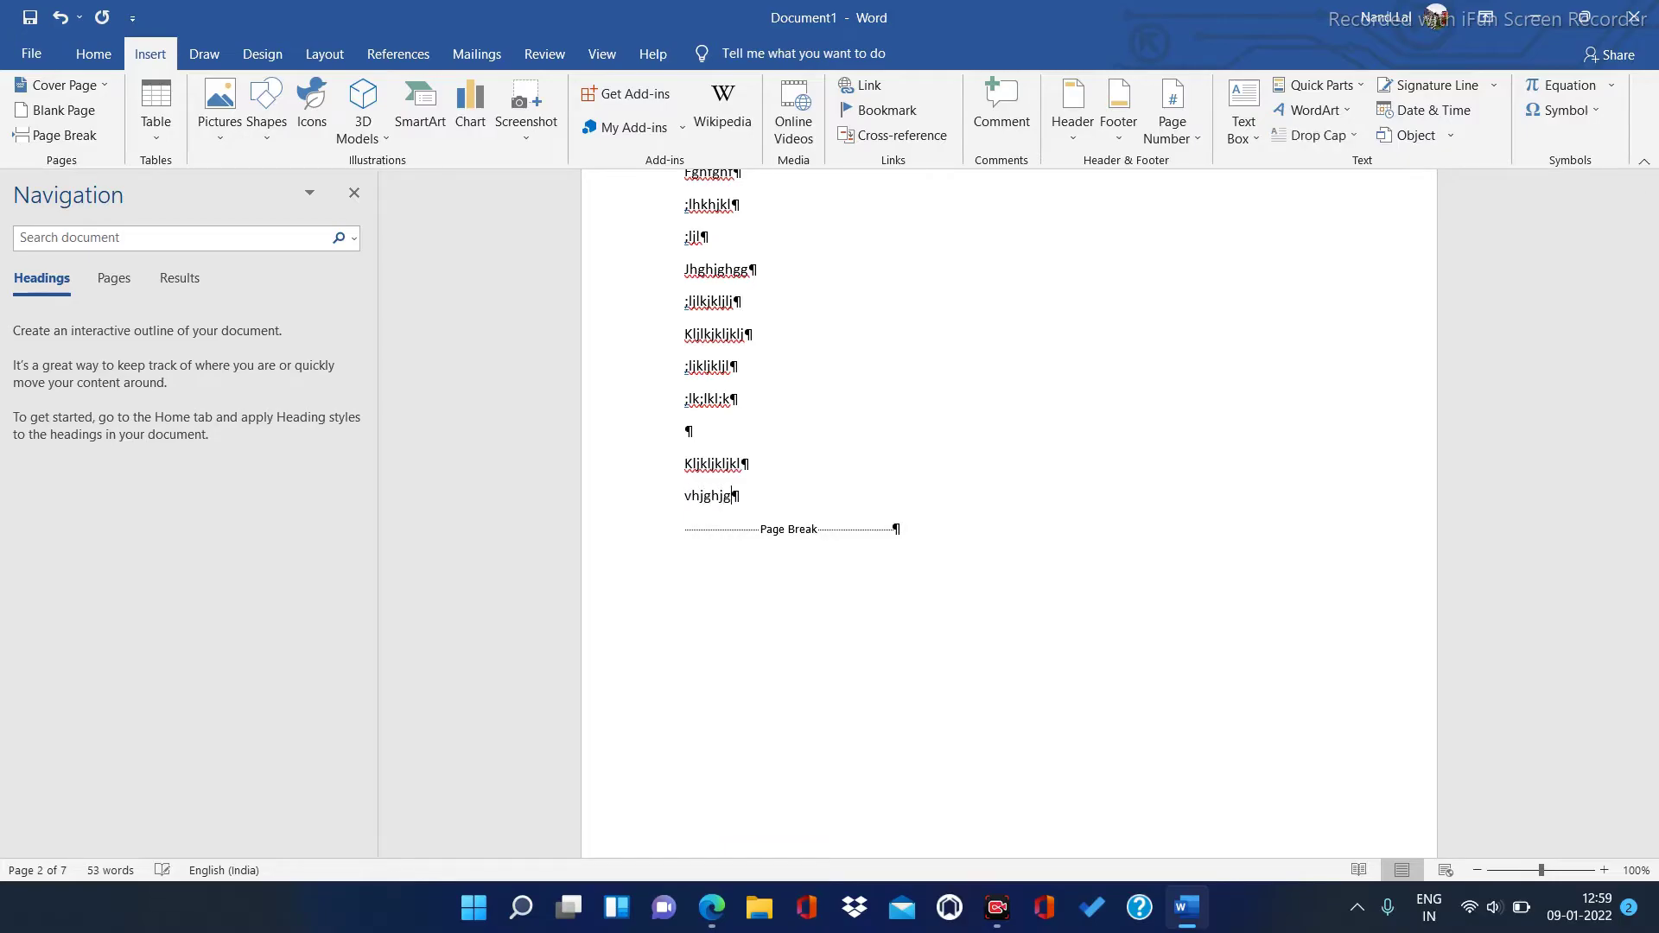
{"action": "key", "text": "Return"}
{"action": "type", "text": "klhkjh"}
{"action": "key", "text": "Return"}
{"action": "key", "text": "Return"}
{"action": "type", "text": "kljklj"}
{"action": "key", "text": "Return"}
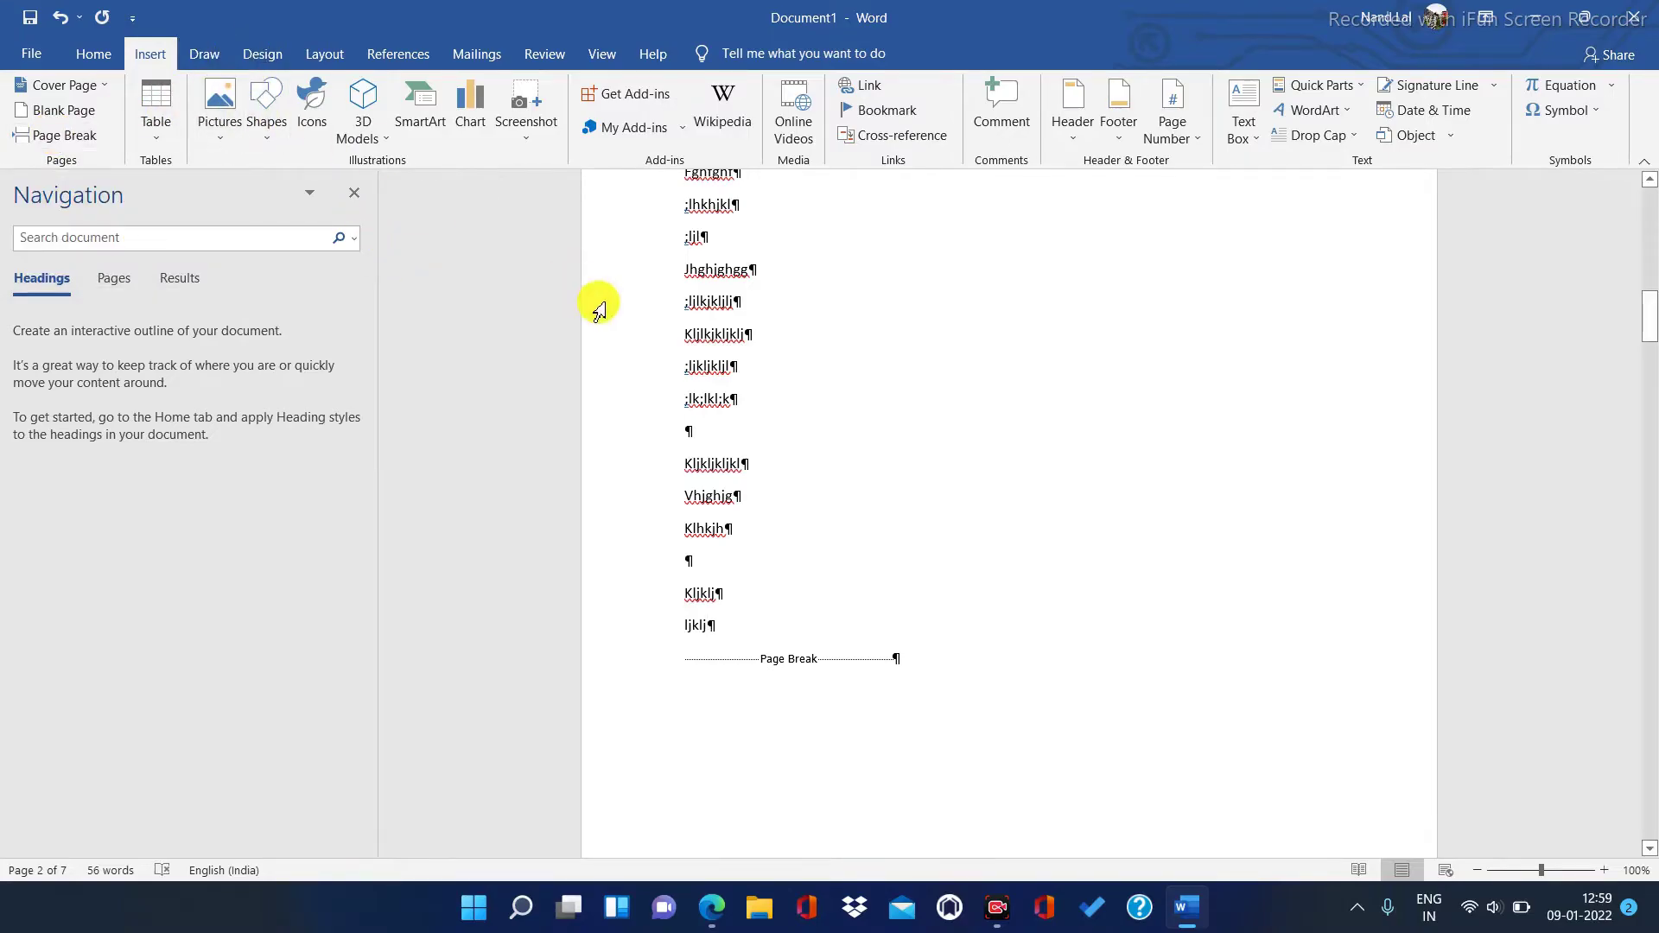
Switch the formatting marks off, on and off again to compare how the page break is displayed.
{"action": "left_click", "coordinate": [95, 61]}
{"action": "left_click", "coordinate": [736, 93]}
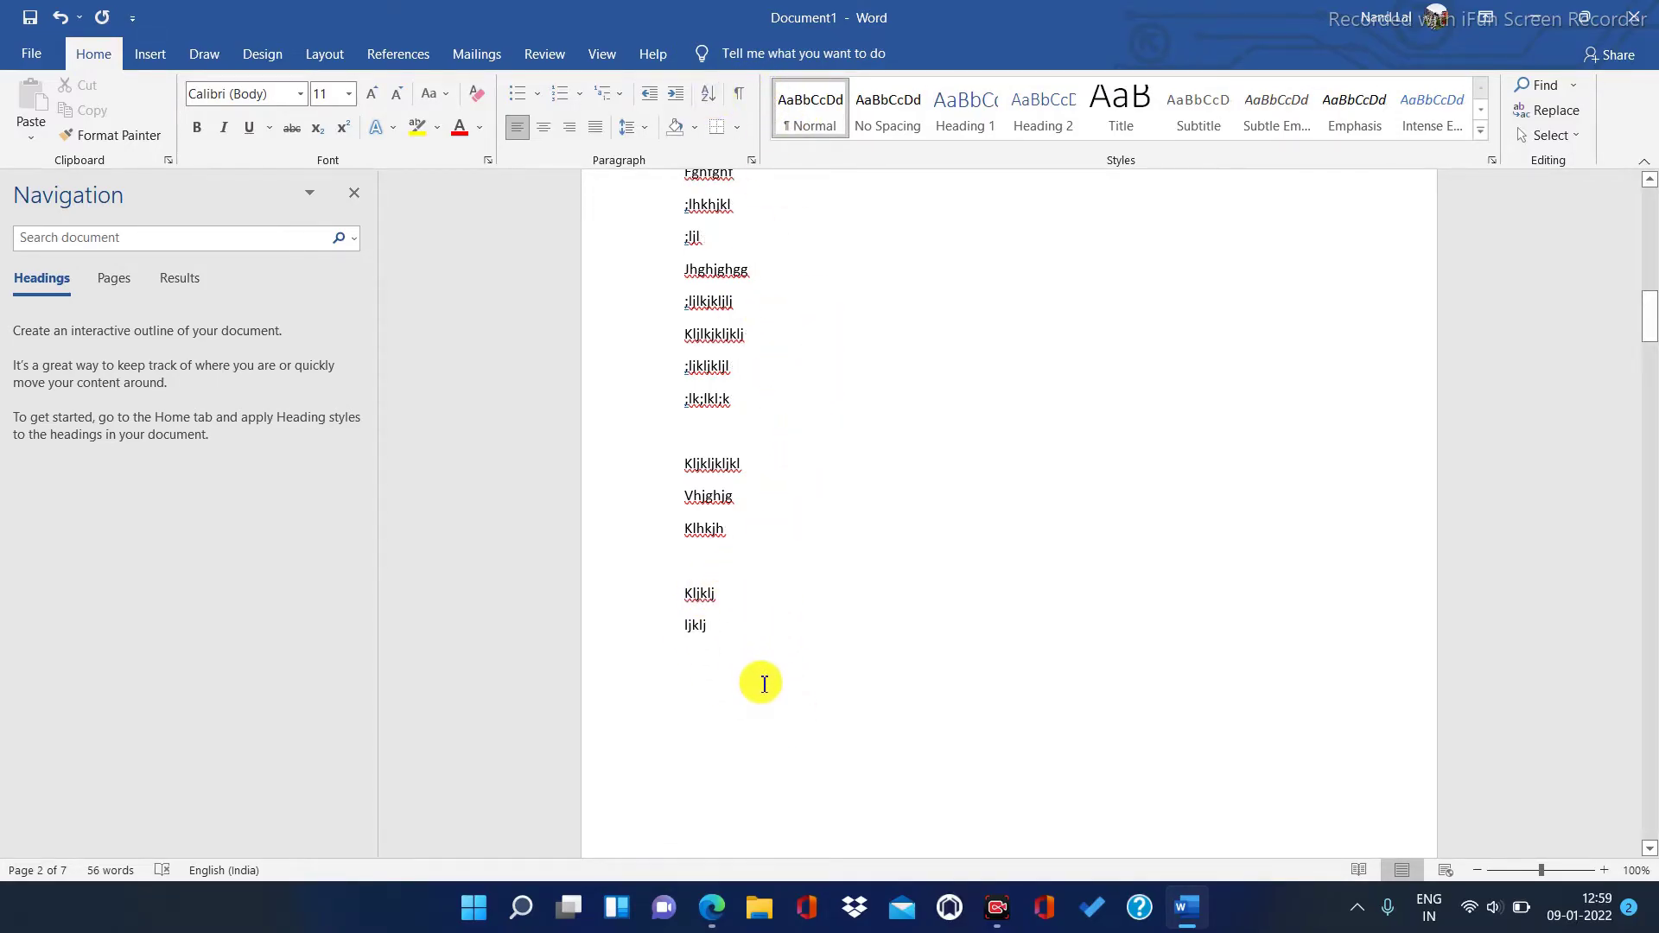
{"action": "left_click", "coordinate": [741, 95]}
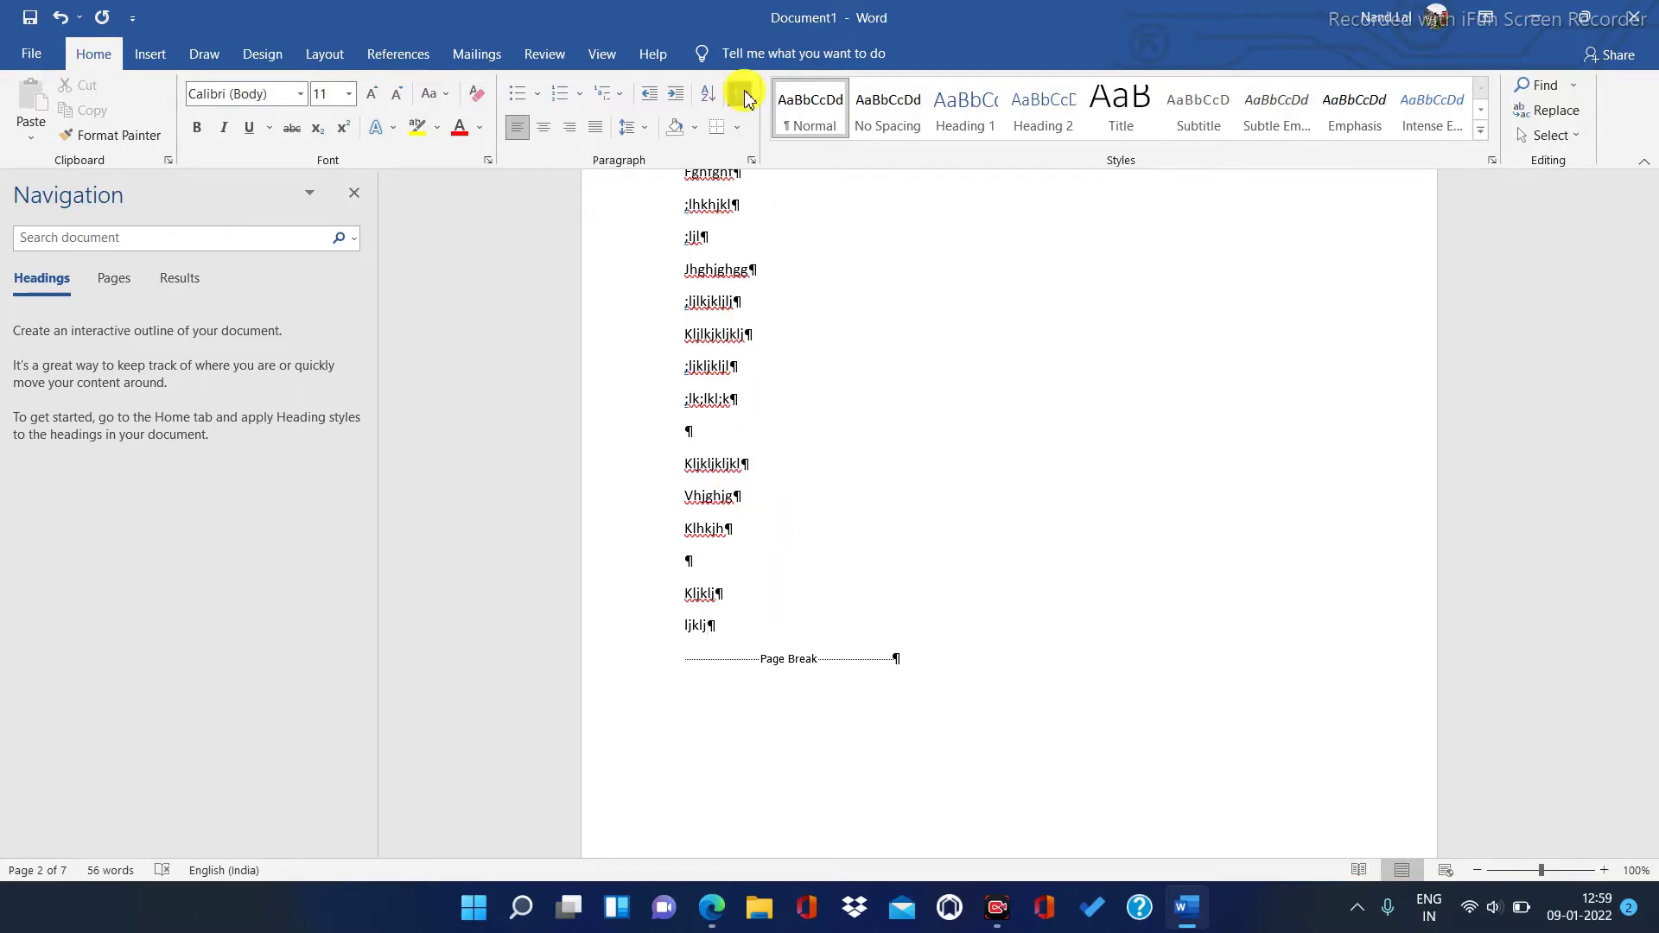
{"action": "left_click", "coordinate": [743, 95]}
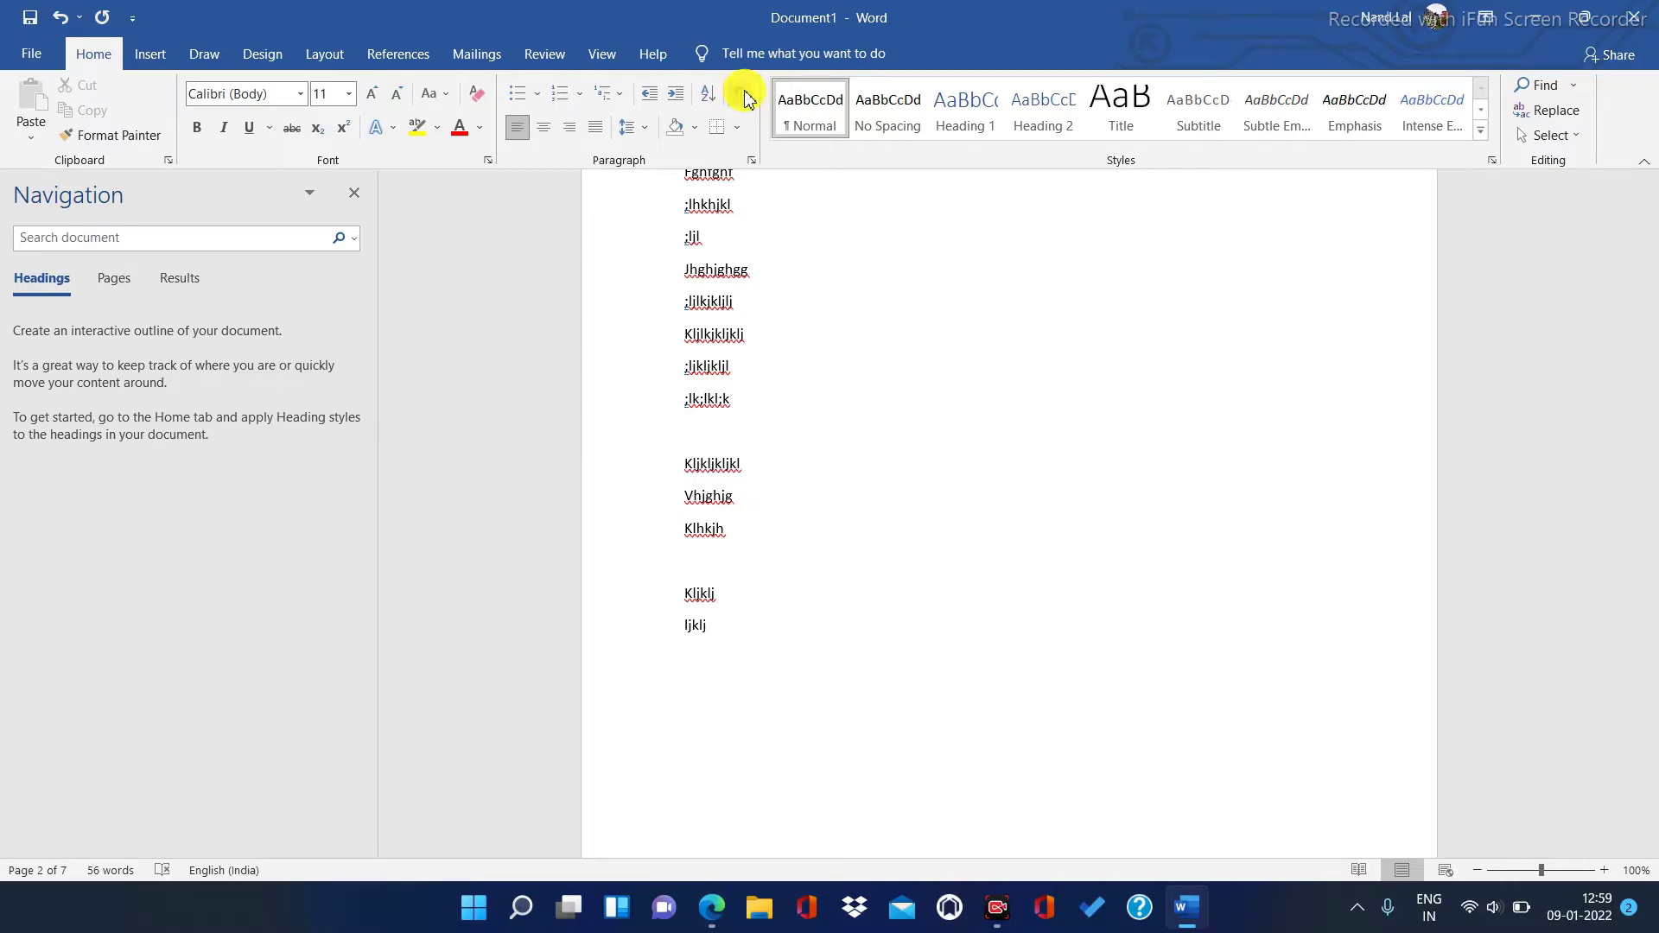
Look through the filler text on page 2 and the blank pages that follow it.
{"action": "left_click", "coordinate": [143, 54]}
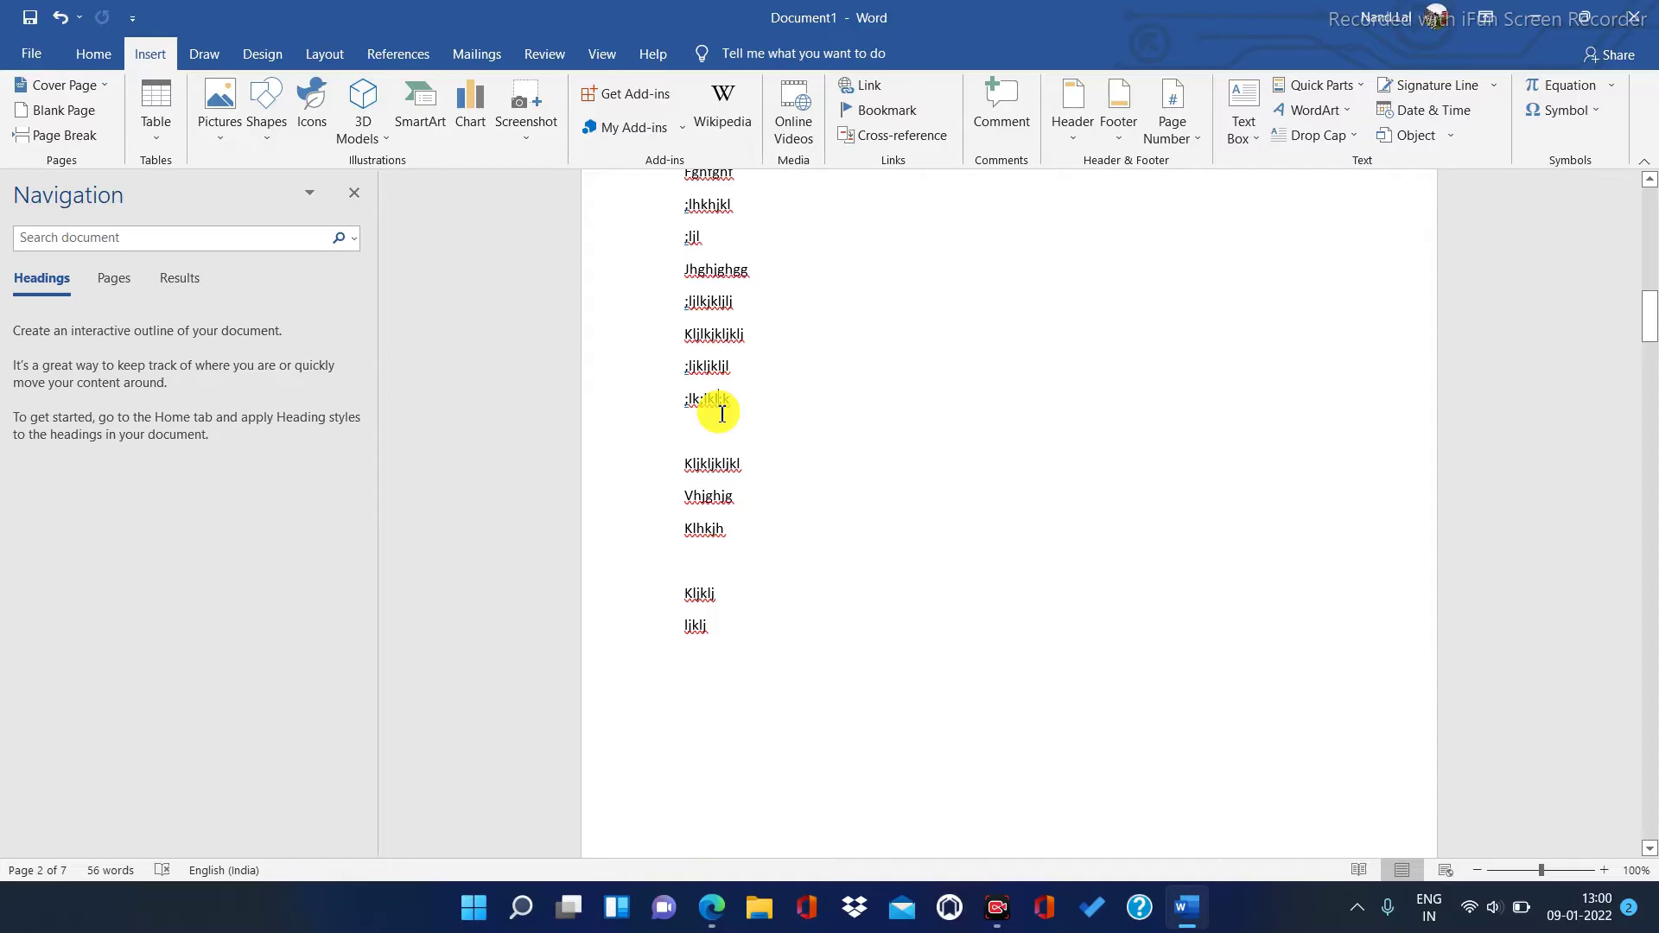
{"action": "left_click_drag", "start_coordinate": [1652, 316], "coordinate": [1652, 593]}
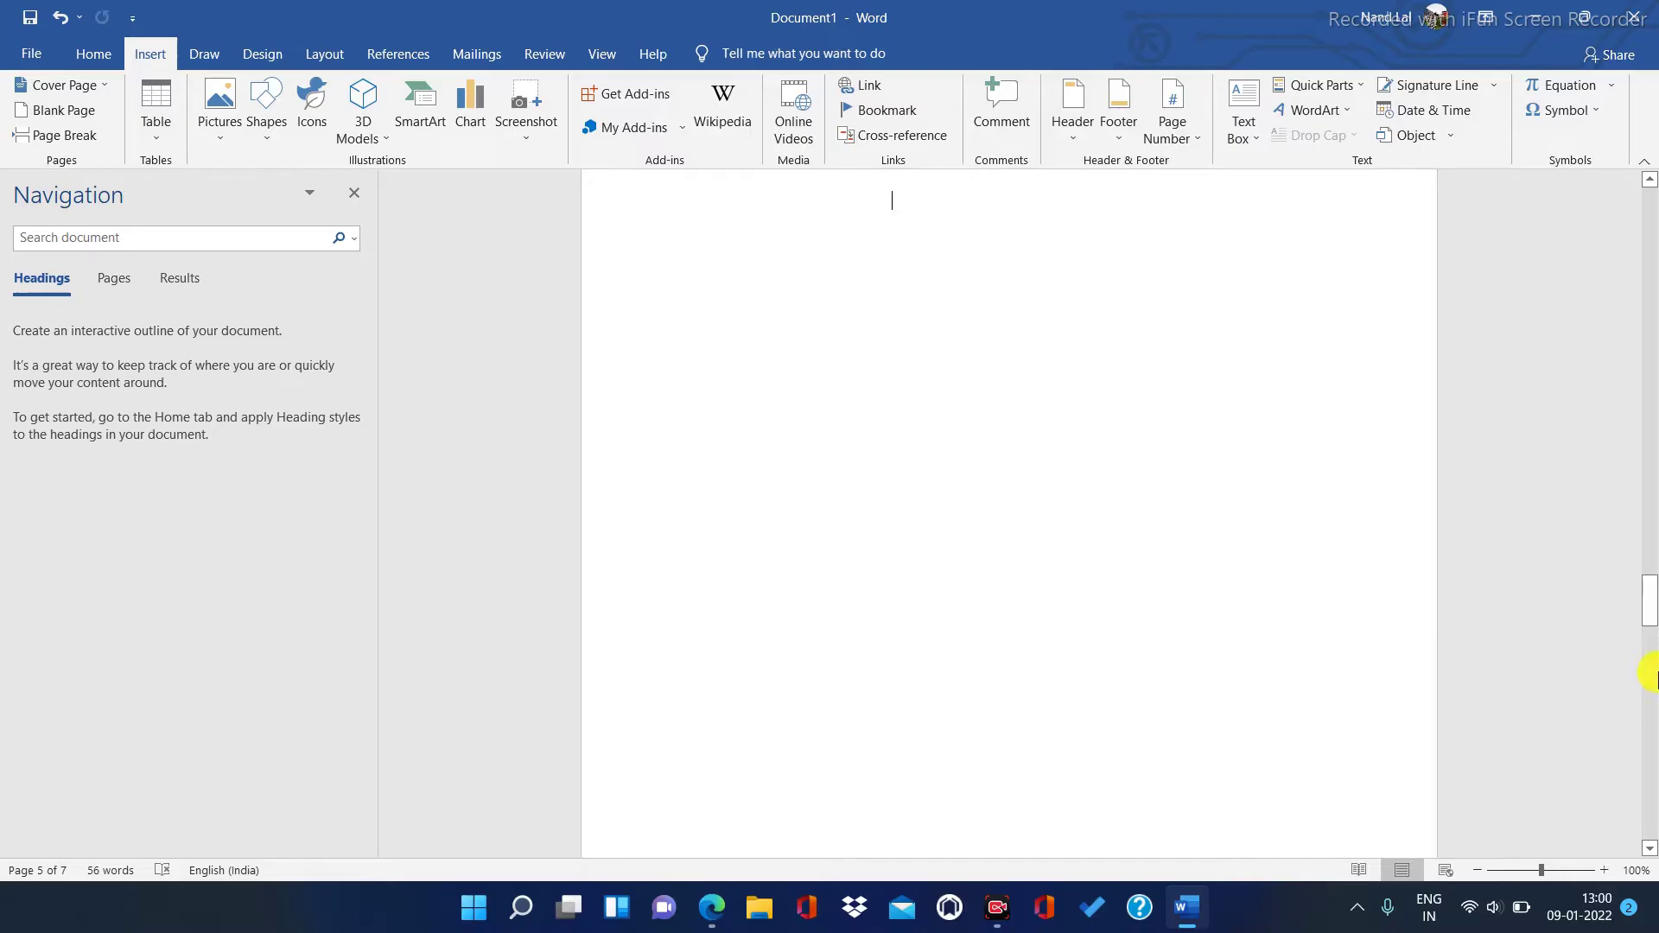
{"action": "left_click_drag", "start_coordinate": [1651, 605], "coordinate": [1651, 298]}
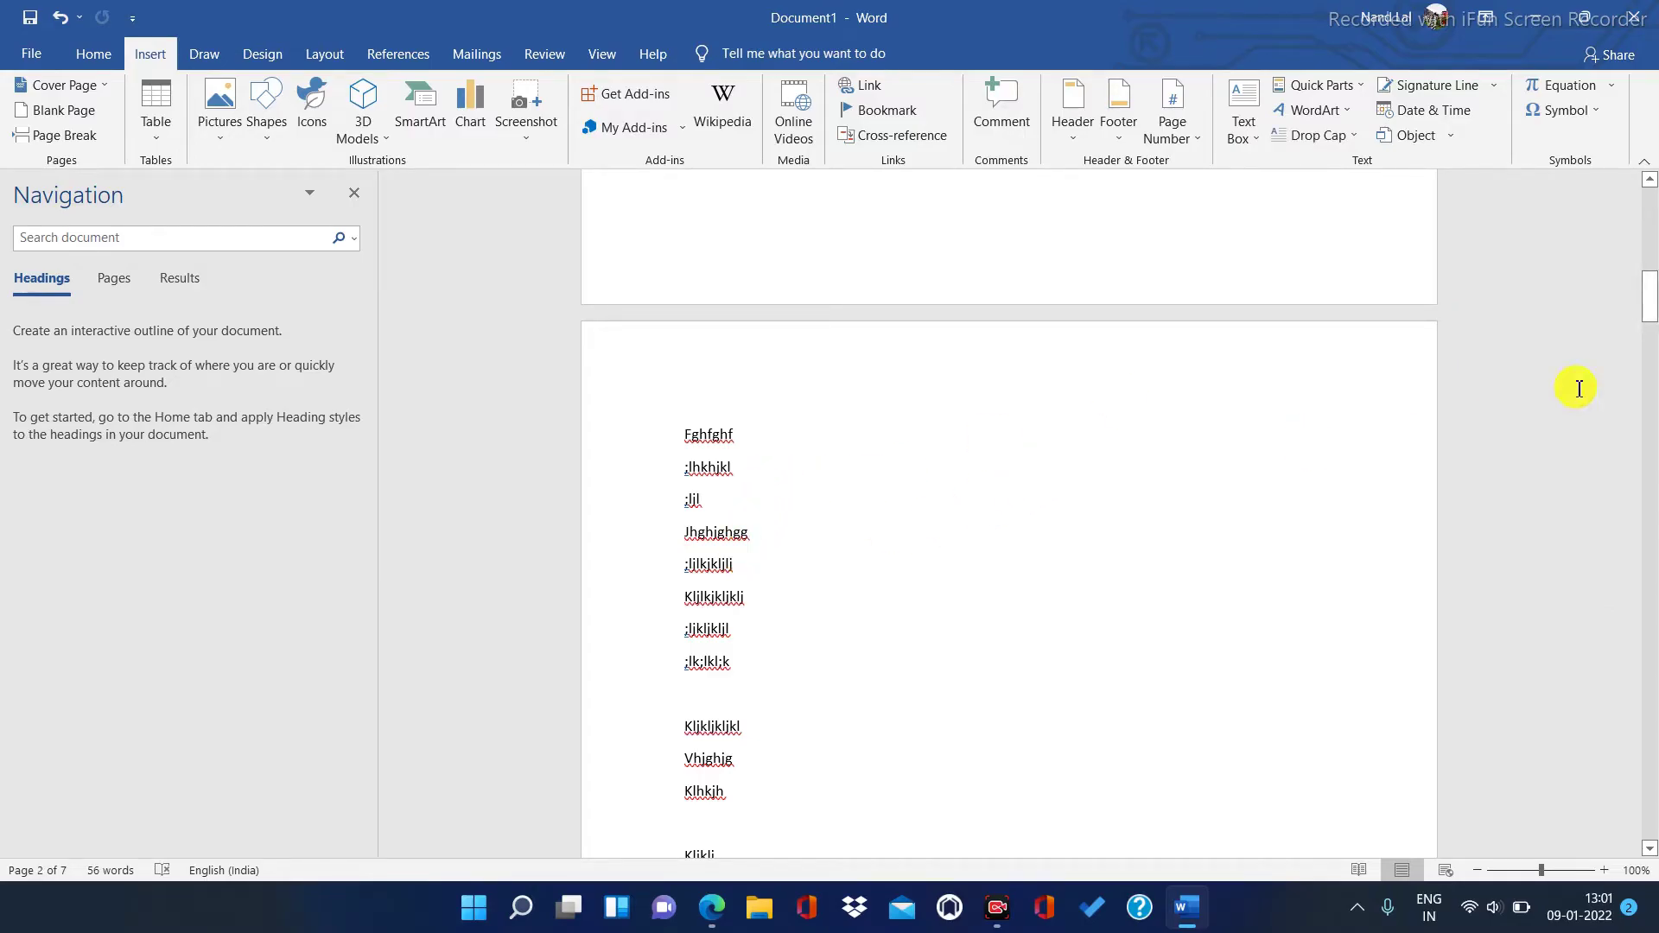
{"action": "mouse_move", "coordinate": [1651, 319]}
{"action": "left_mouse_down"}
{"action": "mouse_move", "coordinate": [1651, 233]}
{"action": "mouse_move", "coordinate": [1651, 577]}
{"action": "mouse_move", "coordinate": [1651, 307]}
{"action": "left_mouse_up"}
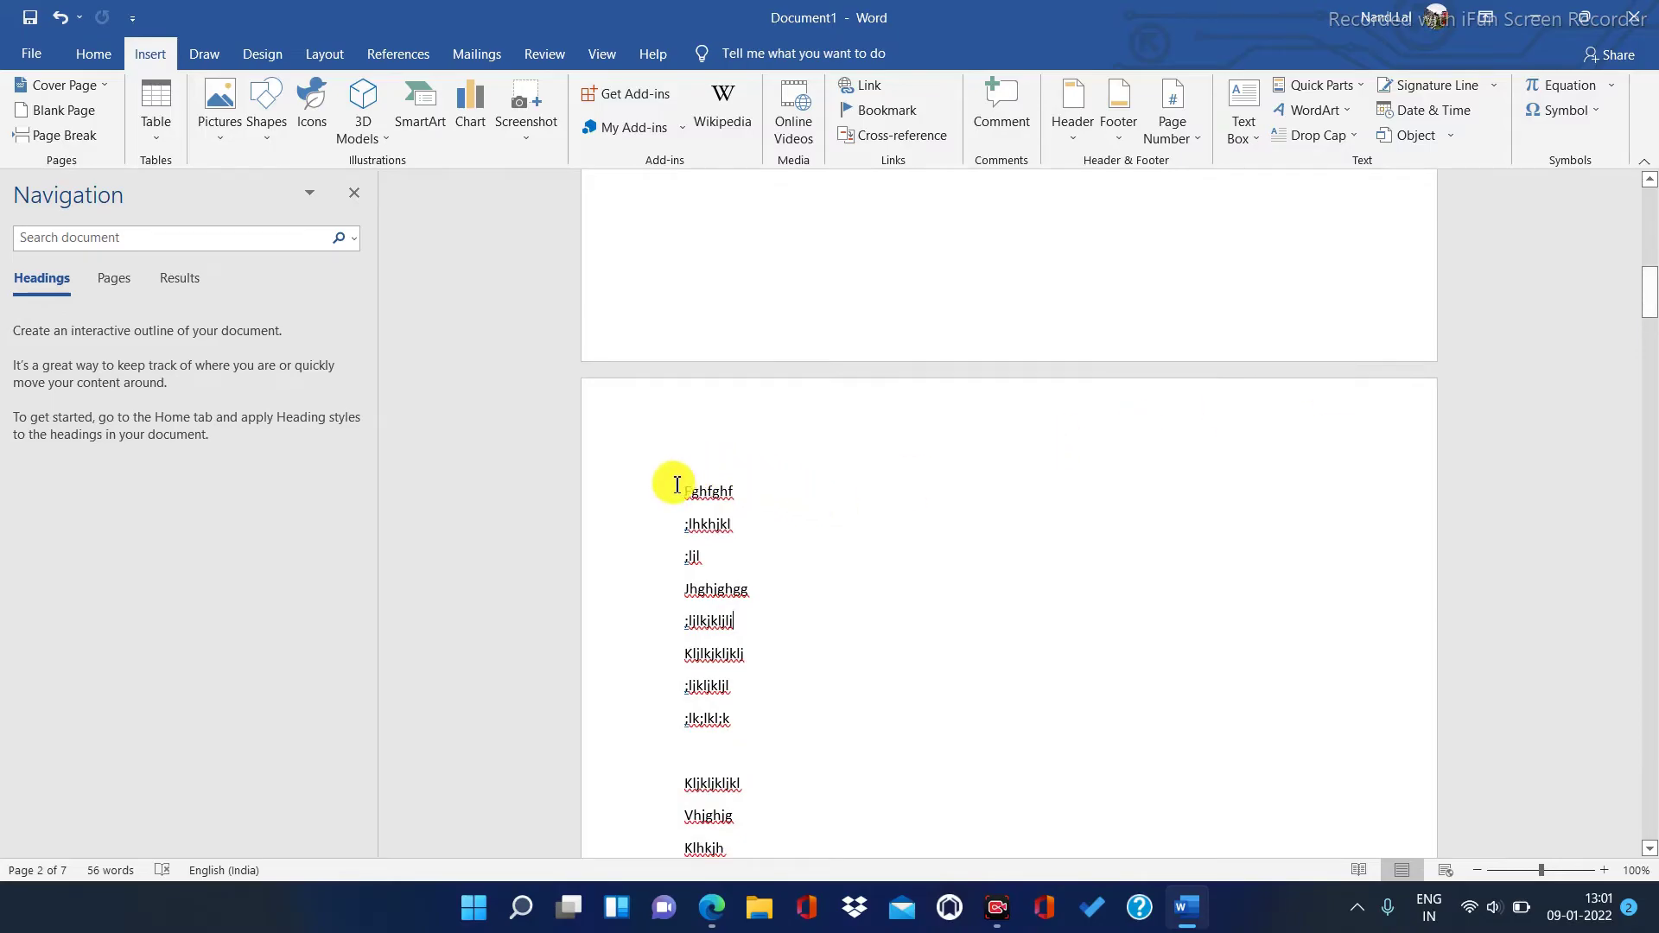
{"action": "left_click_drag", "start_coordinate": [677, 485], "coordinate": [726, 519]}
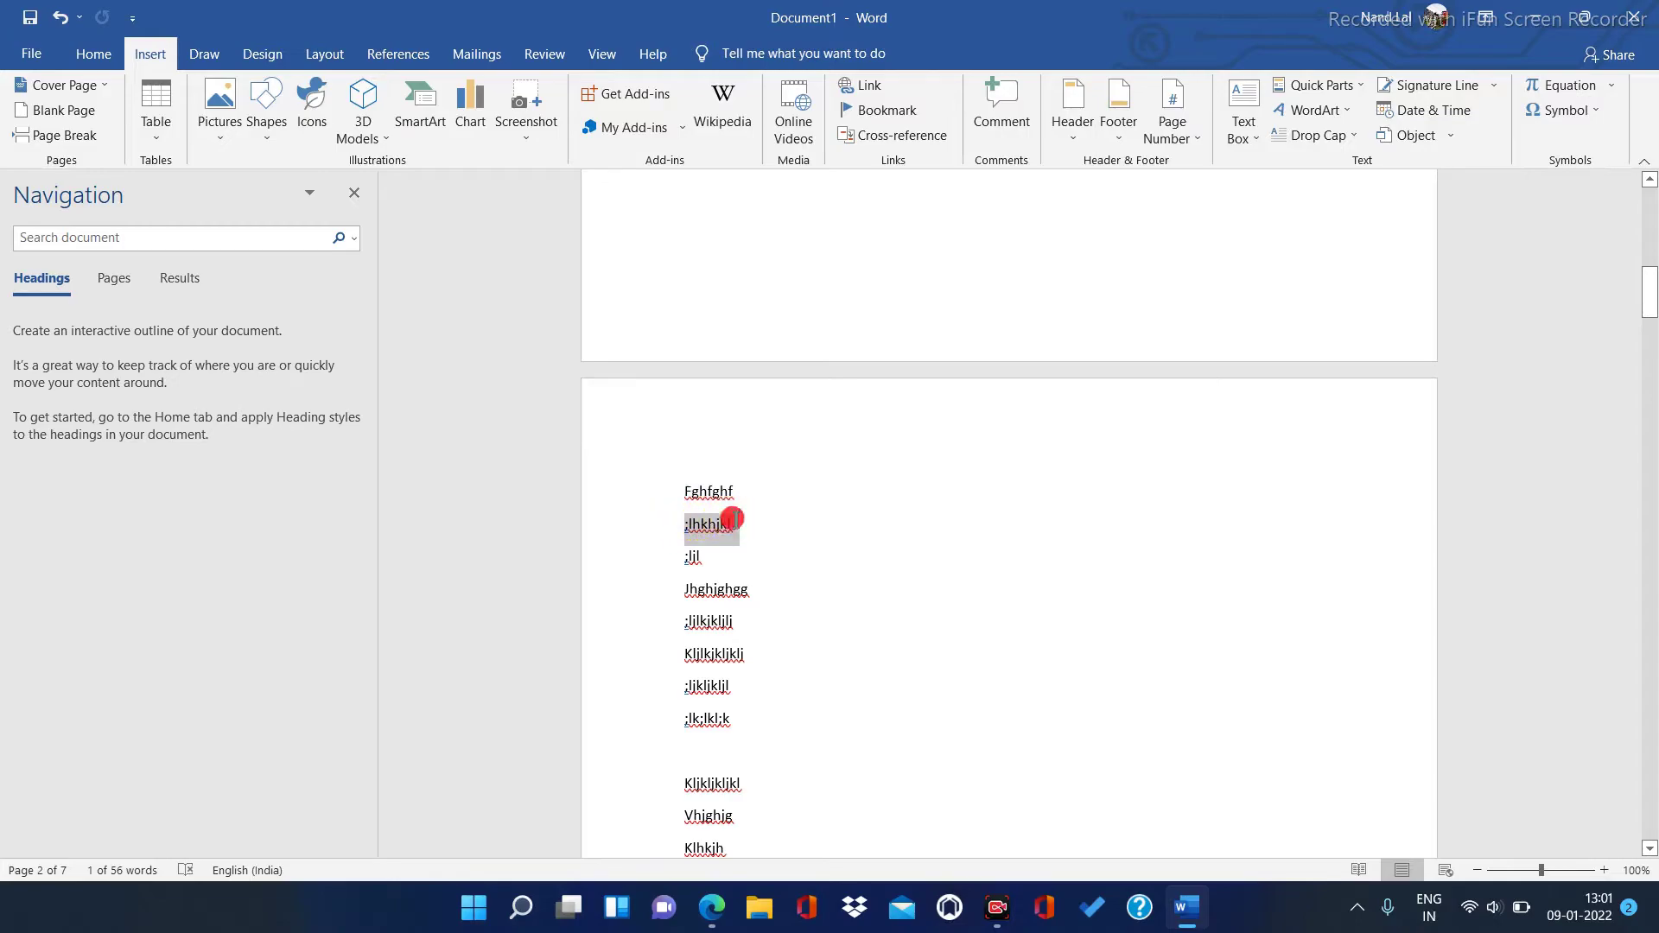
{"action": "left_click", "coordinate": [815, 745]}
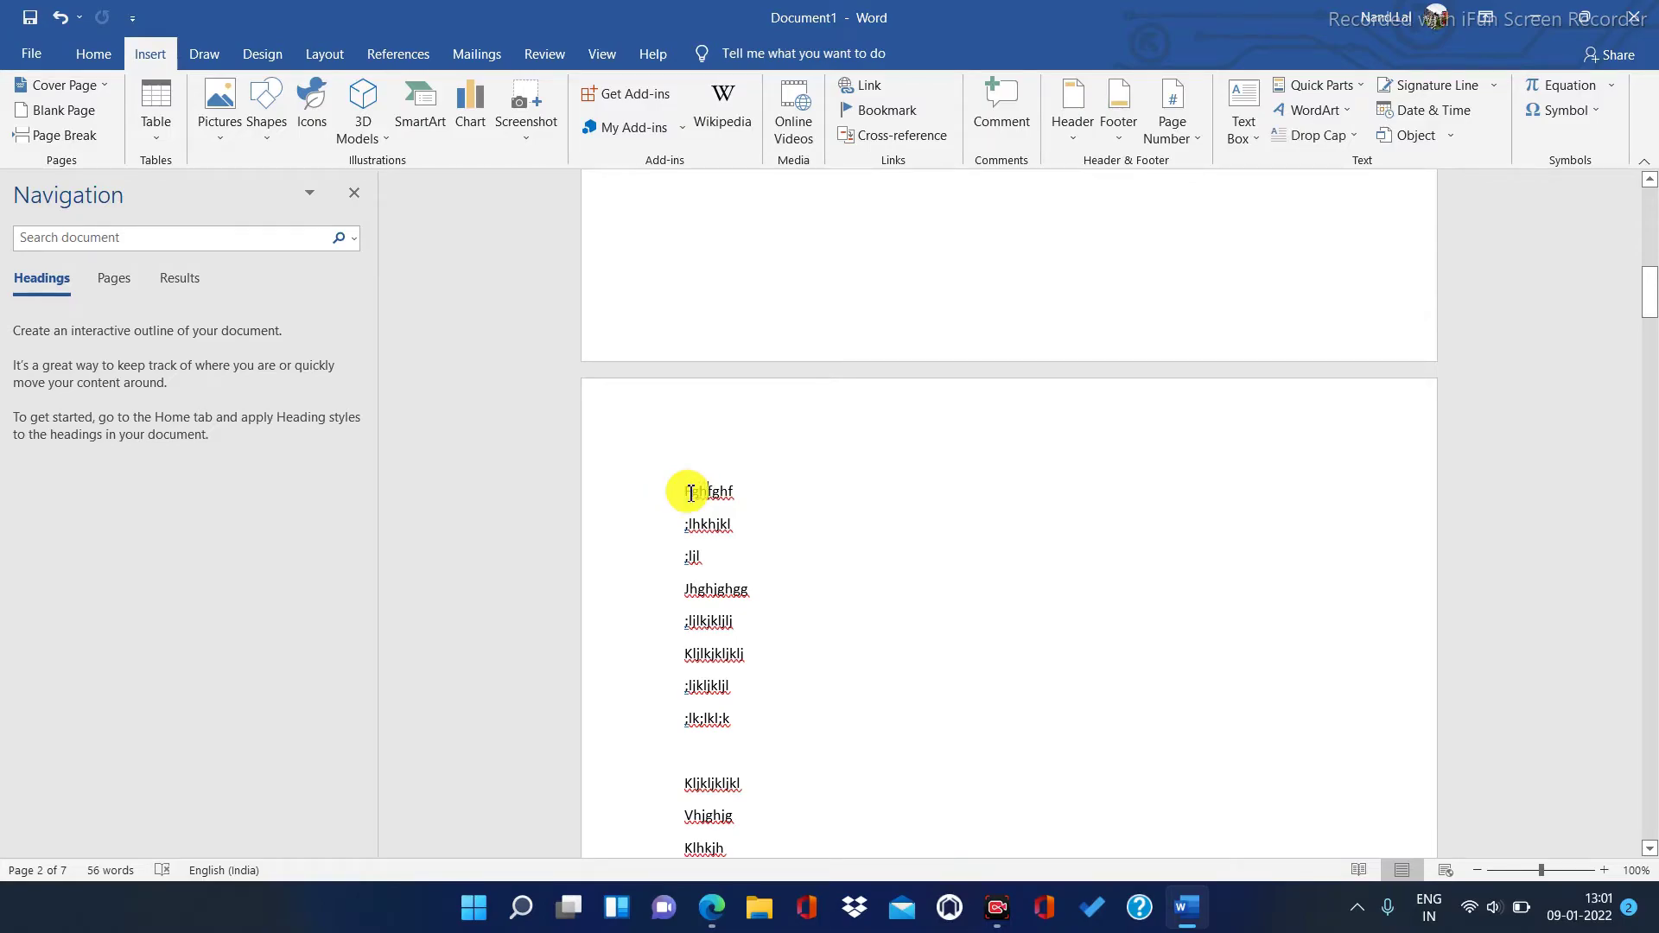
{"action": "left_click", "coordinate": [733, 495]}
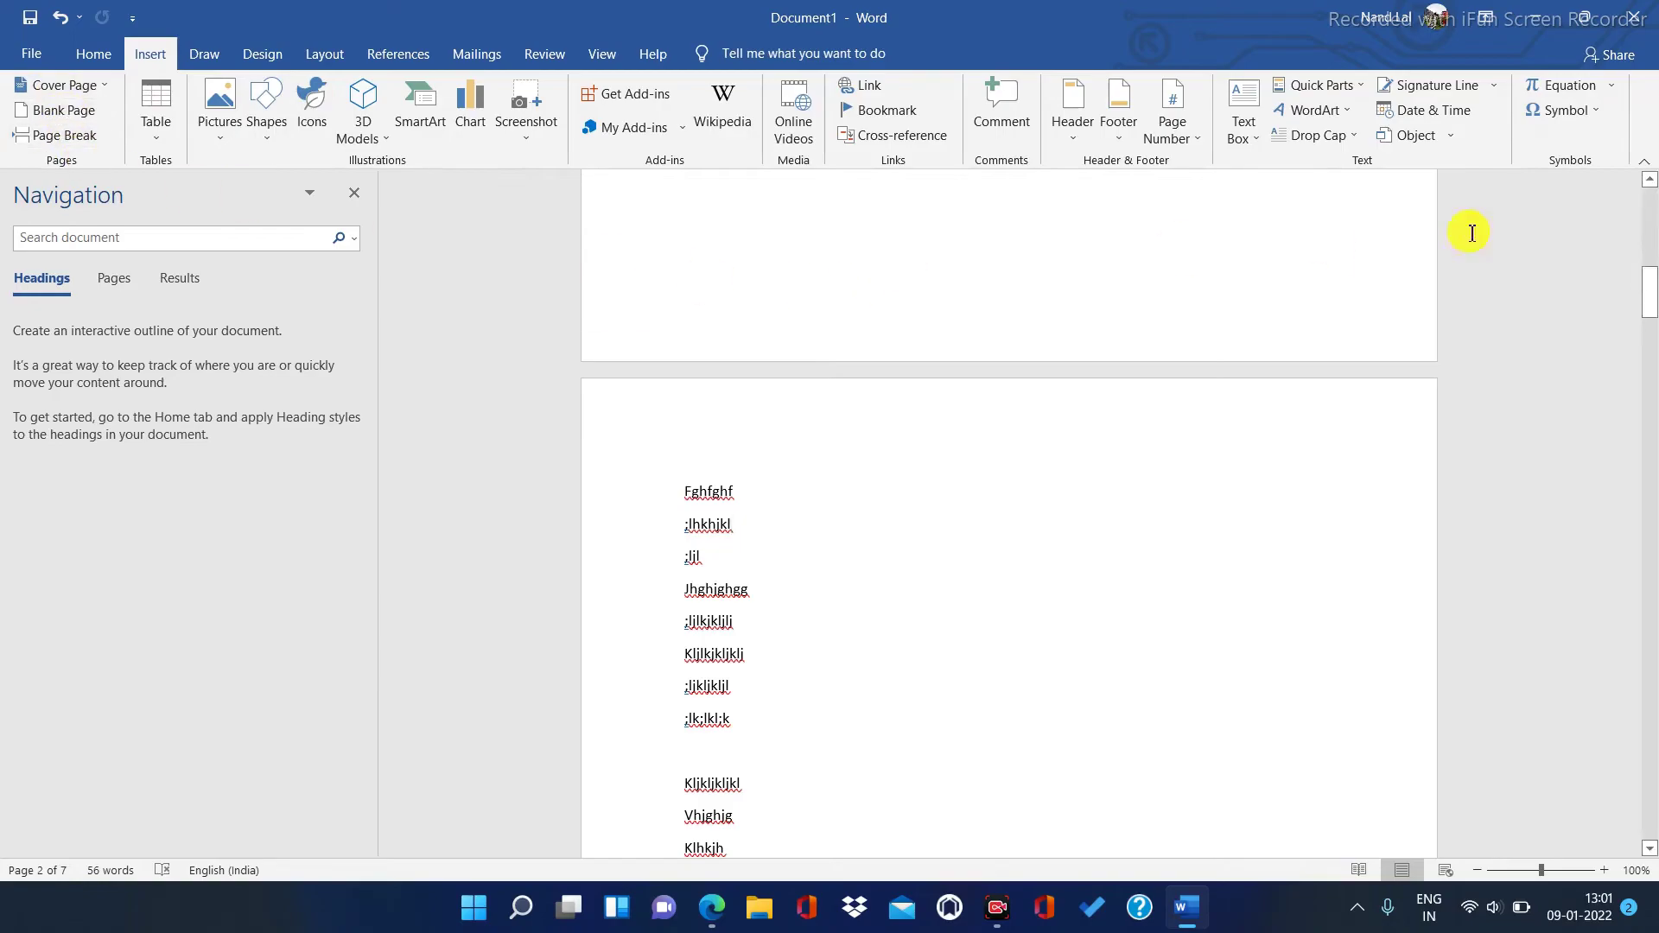
Insert a blank page directly after the "ORACLE 19C" cover page, starting from the empty area at its end.
{"action": "left_click_drag", "start_coordinate": [1650, 185], "coordinate": [1649, 185]}
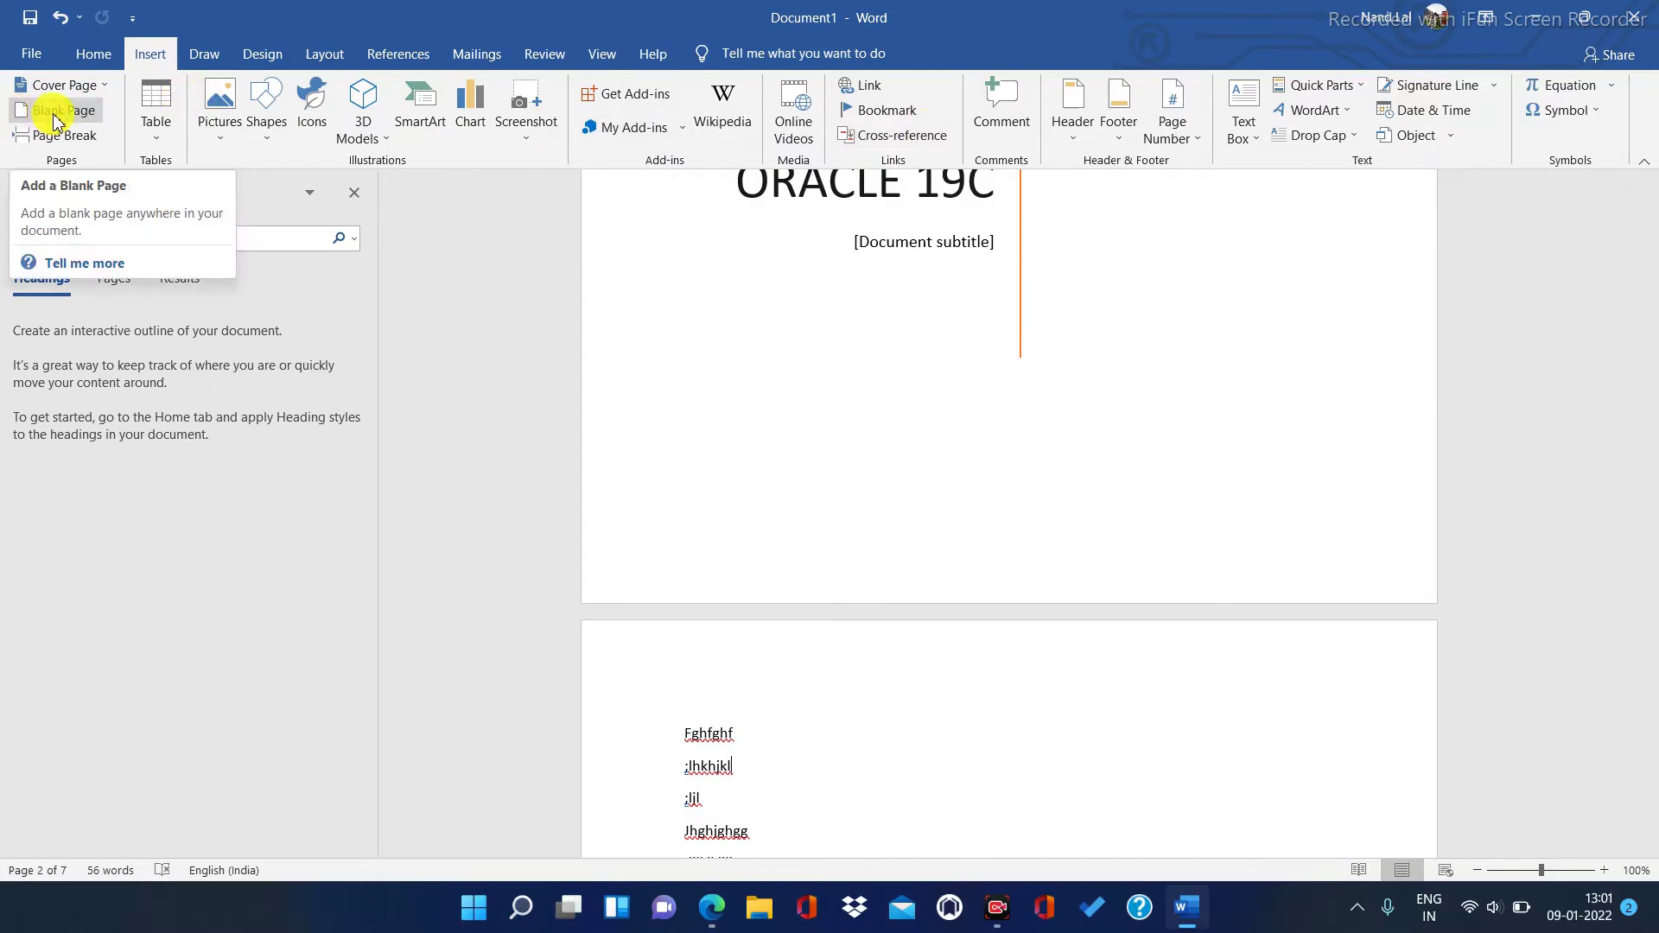
{"action": "left_click_drag", "start_coordinate": [1652, 268], "coordinate": [1648, 303]}
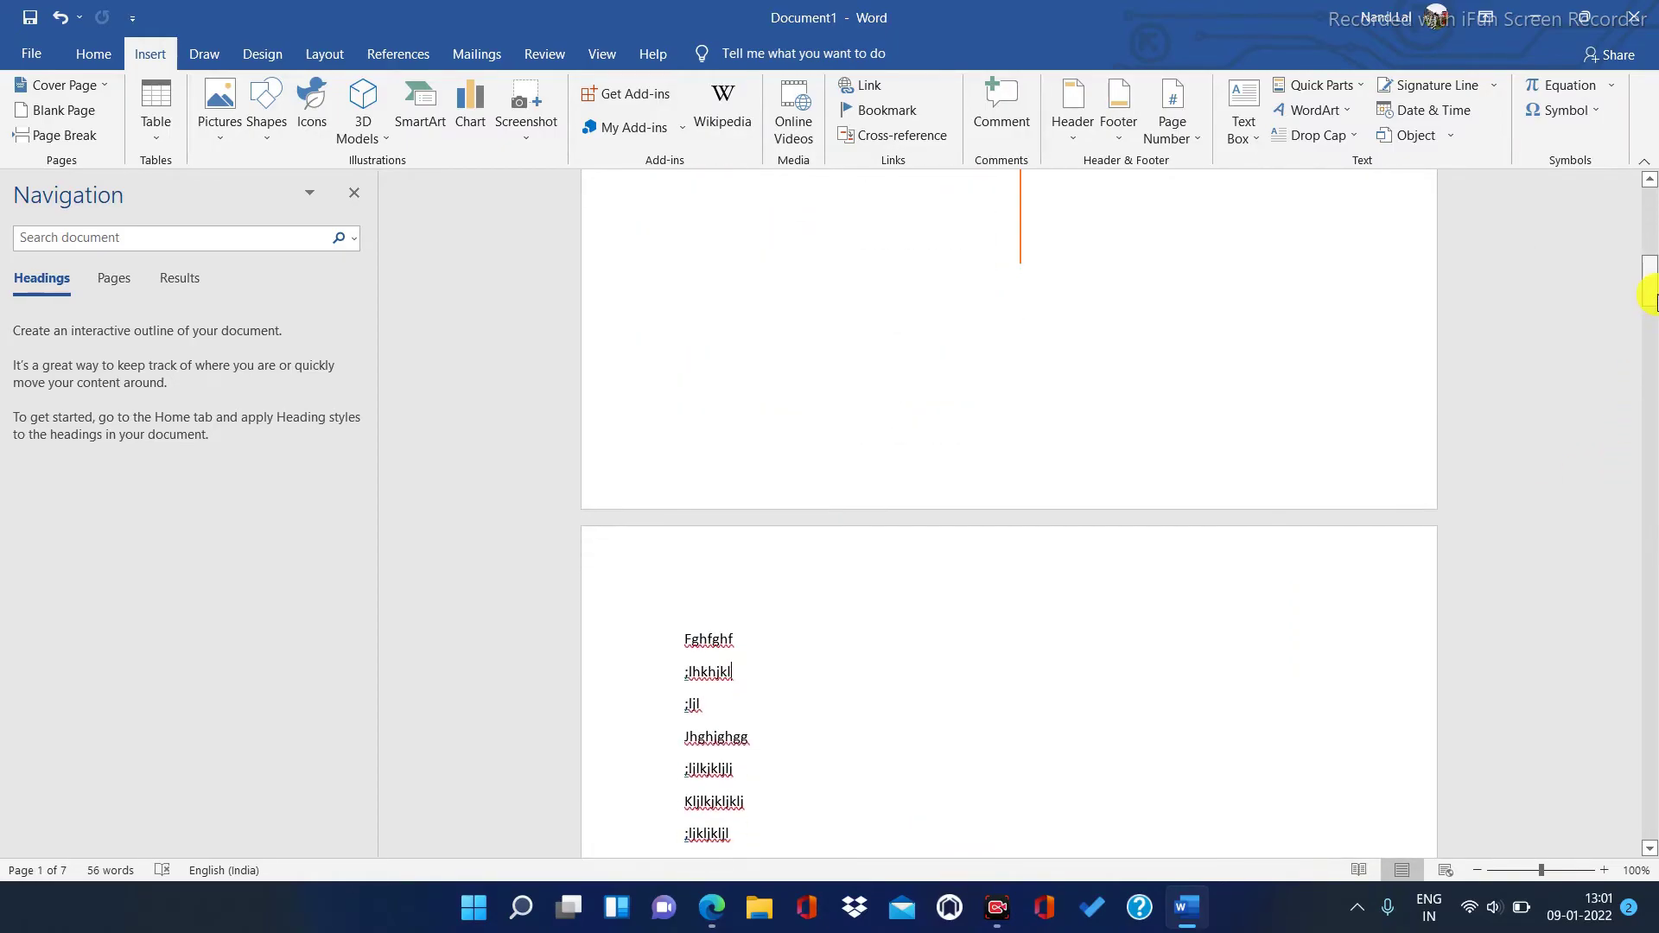
{"action": "left_click", "coordinate": [1158, 304]}
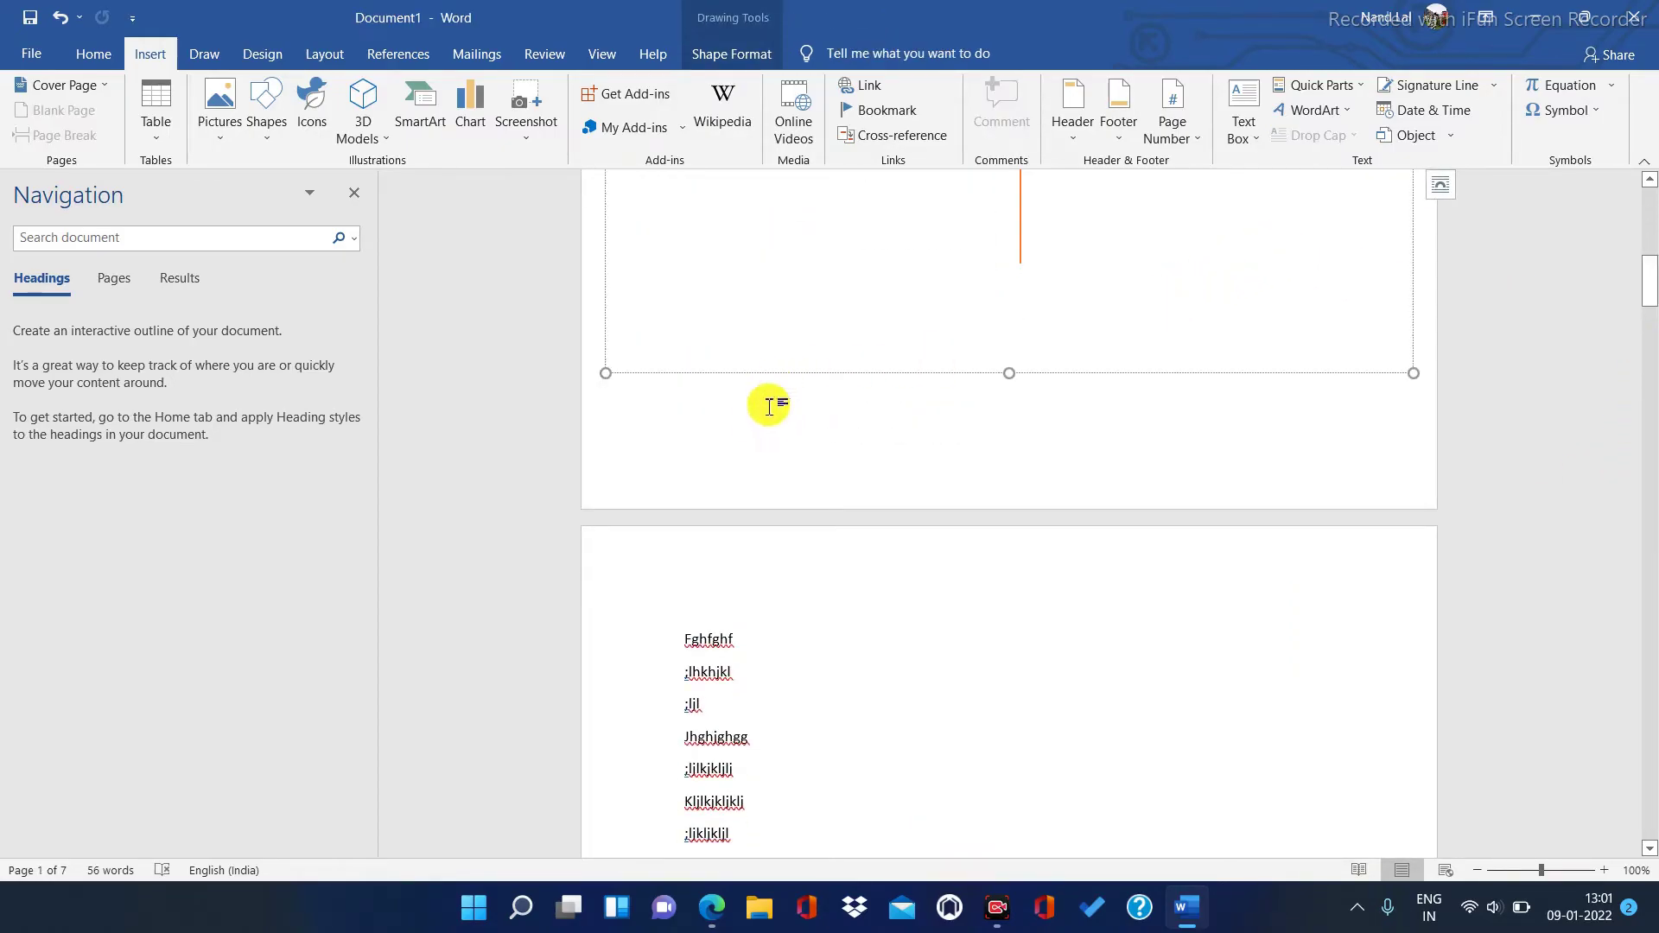
{"action": "left_click", "coordinate": [752, 428]}
{"action": "left_click", "coordinate": [671, 419]}
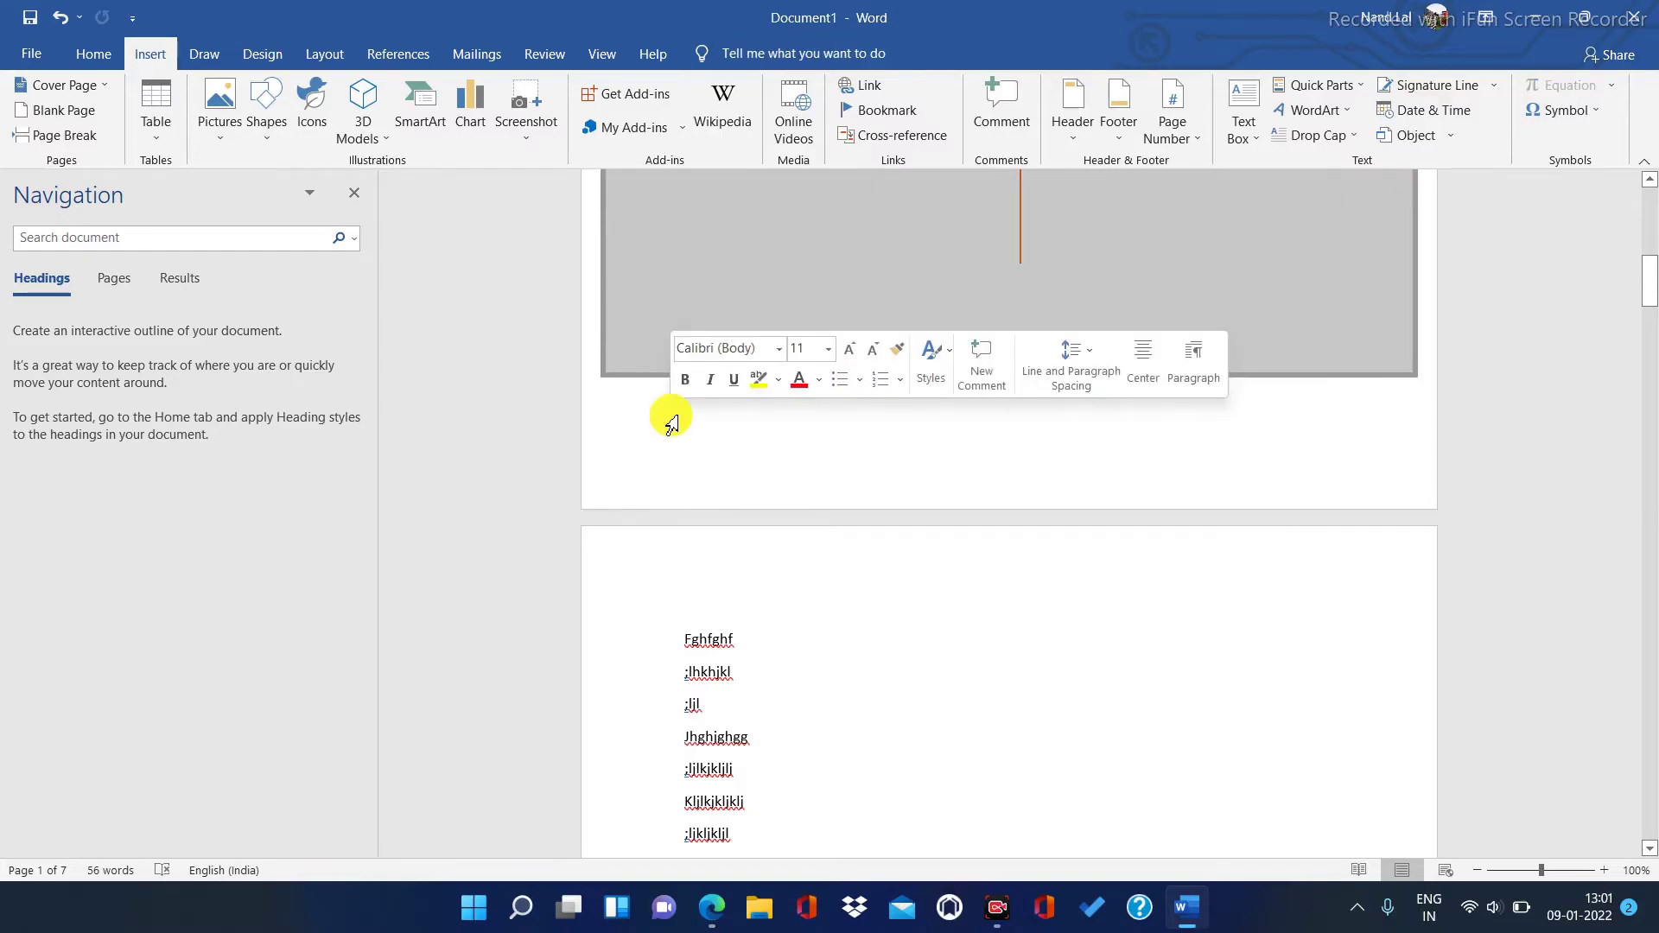
{"action": "left_click", "coordinate": [722, 411]}
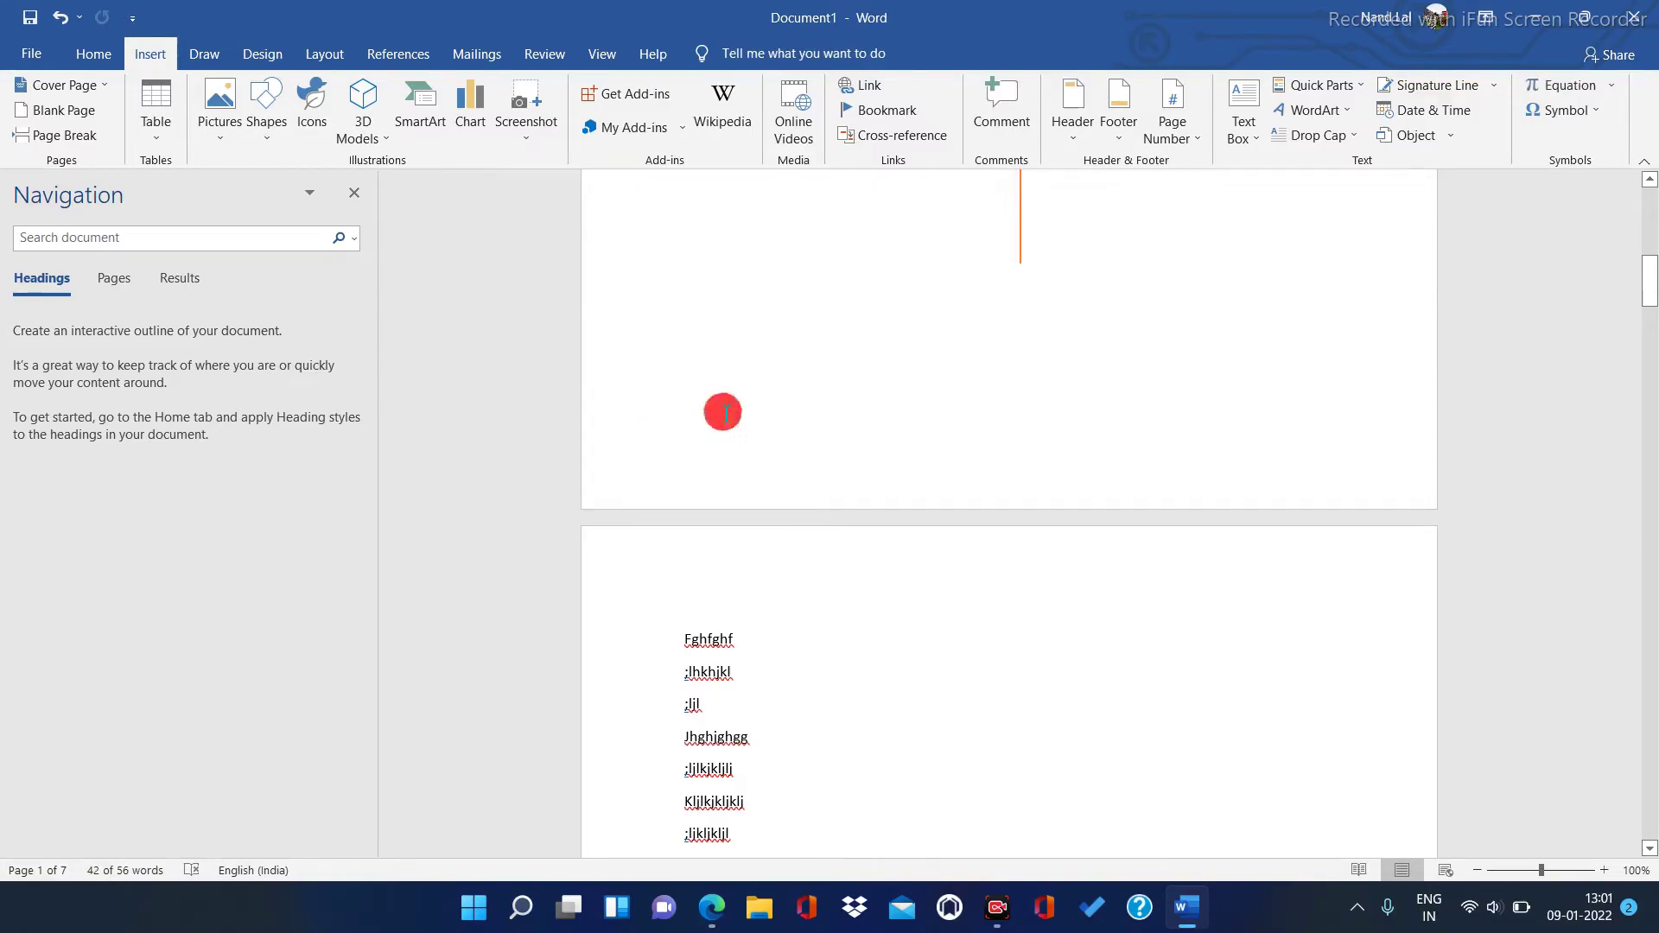
{"action": "left_click", "coordinate": [62, 109]}
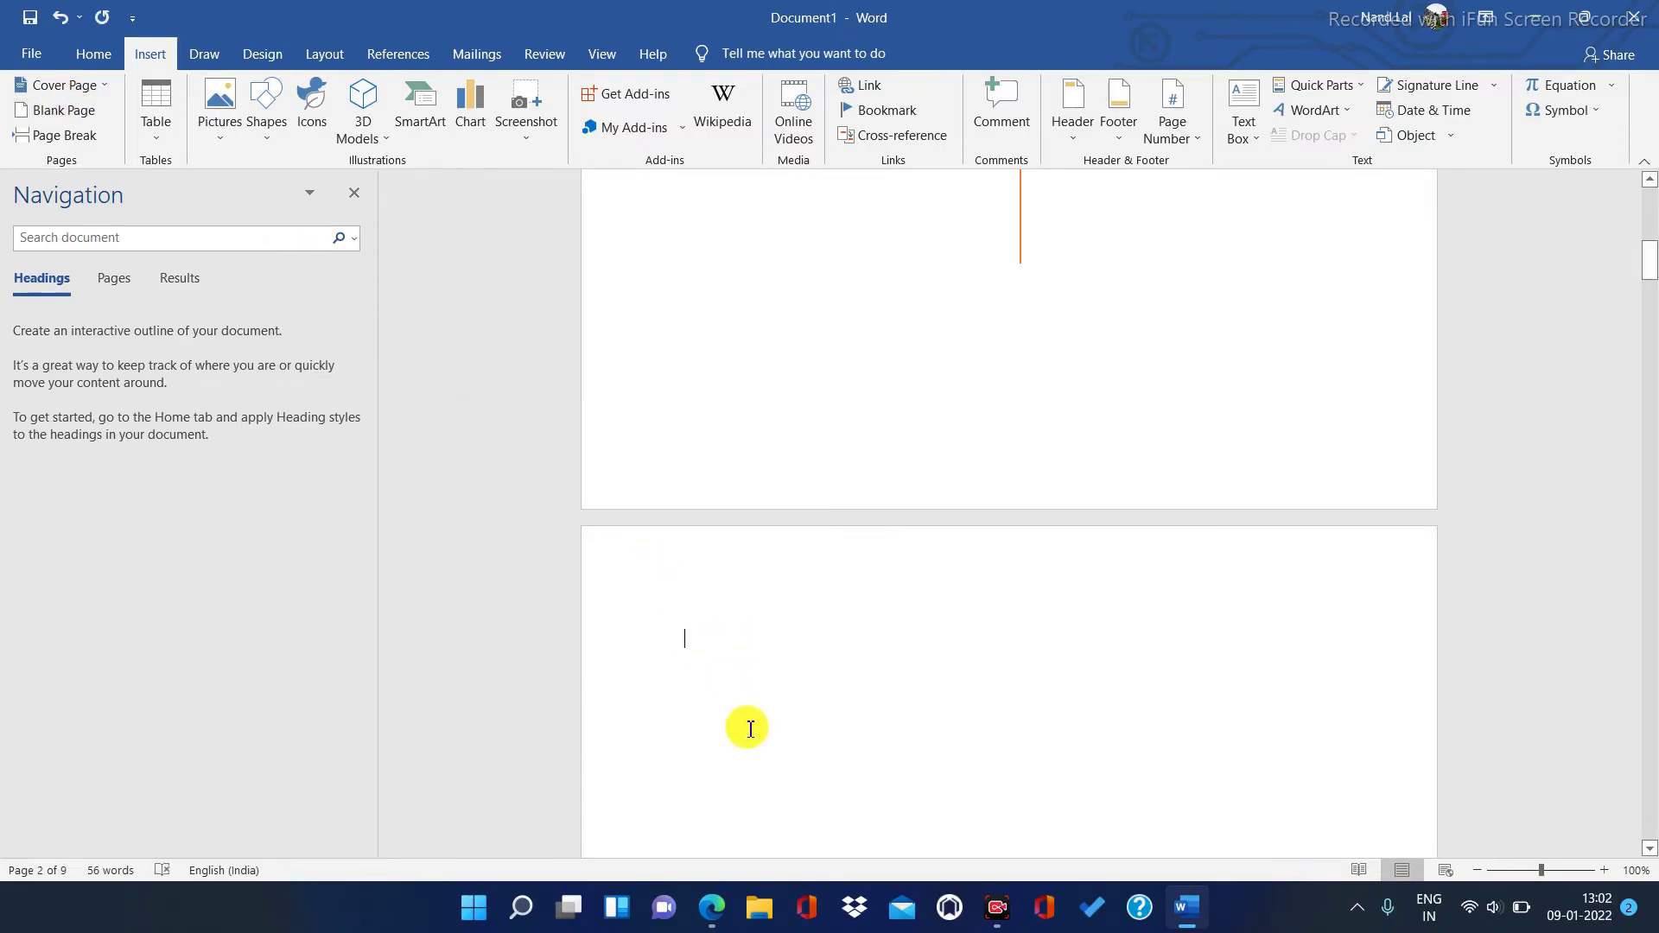
Check the "19c Notes" page, and insert another blank page from the end of the cover page.
{"action": "left_click_drag", "start_coordinate": [1649, 264], "coordinate": [1652, 353]}
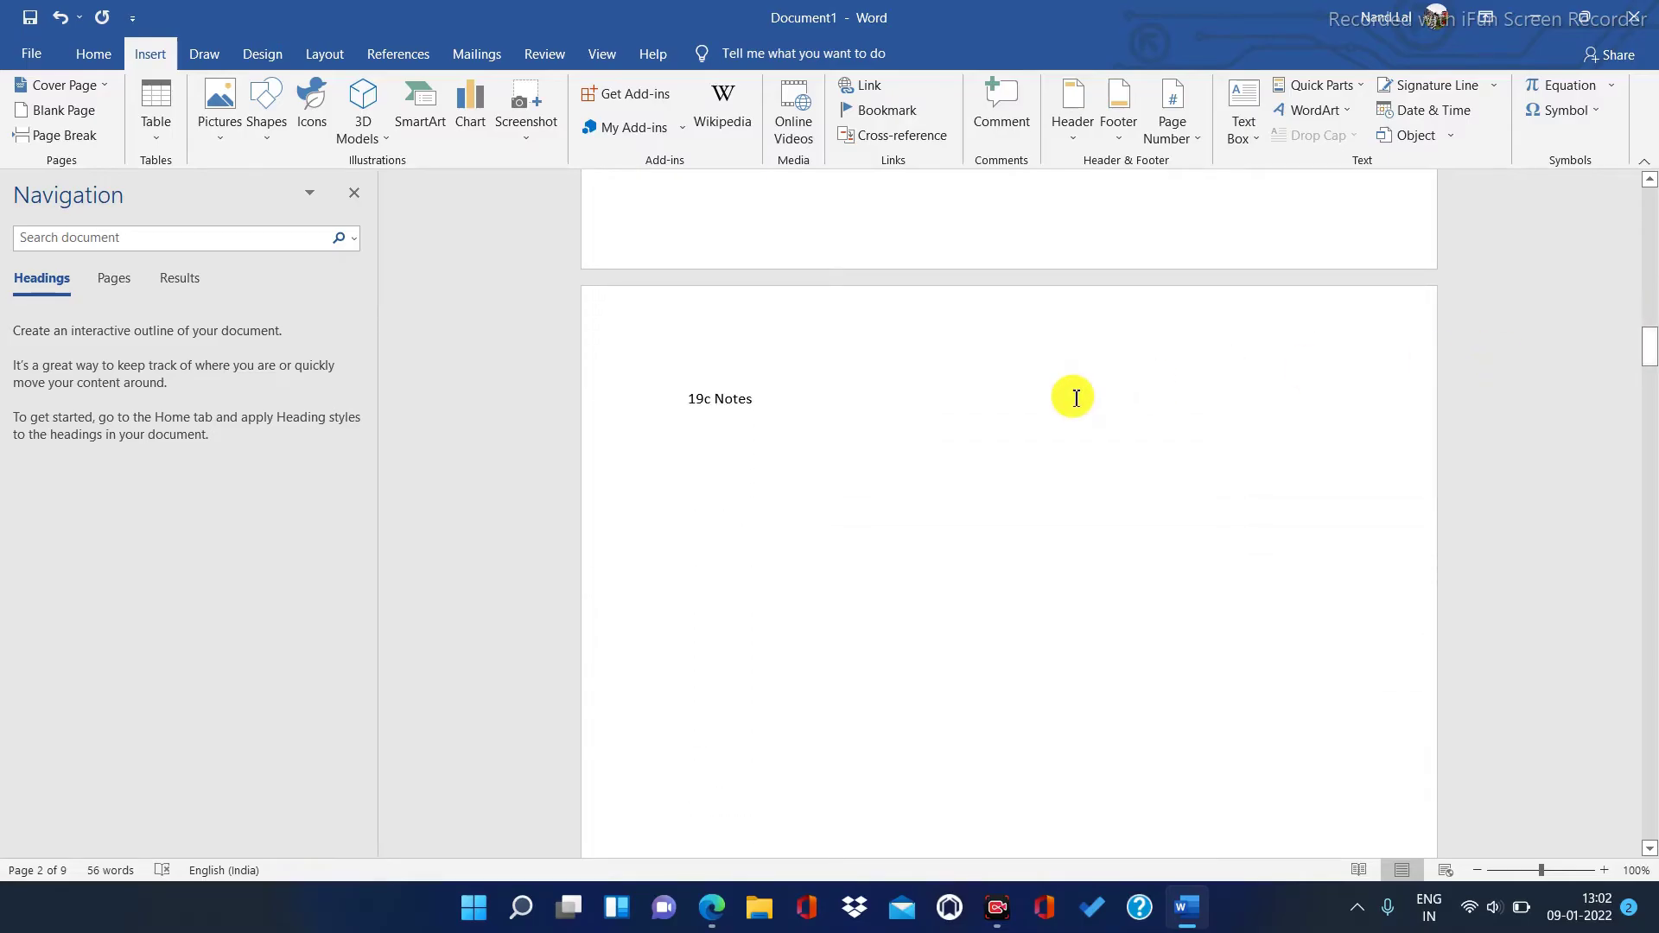
{"action": "left_click", "coordinate": [894, 400]}
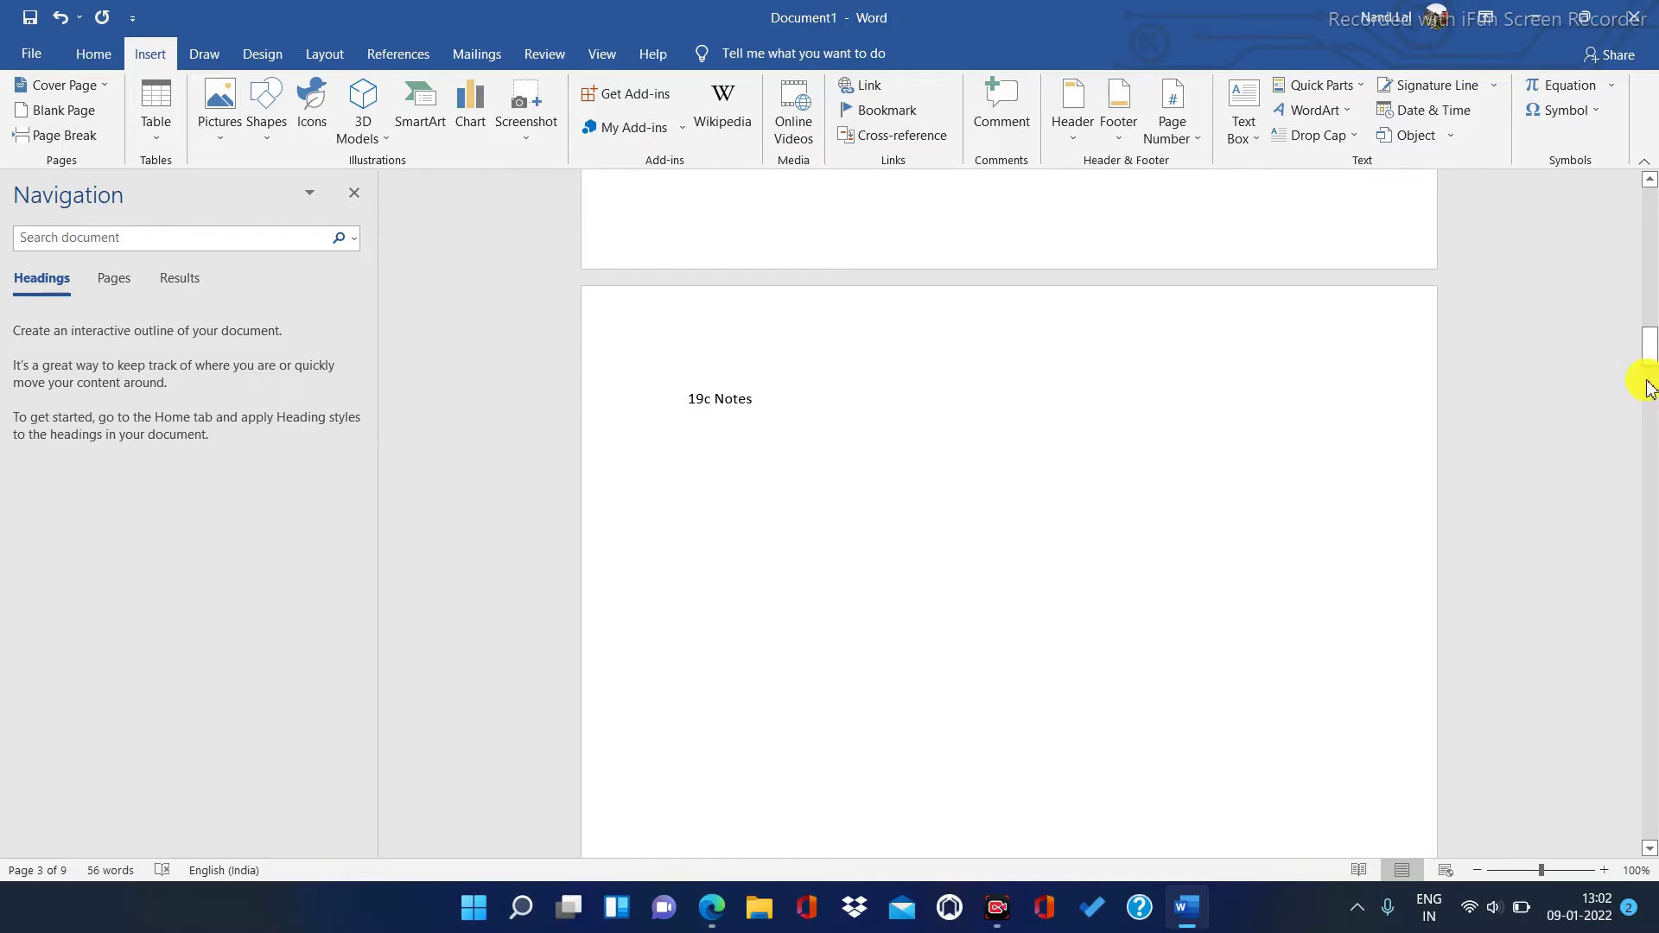
{"action": "left_click_drag", "start_coordinate": [1649, 368], "coordinate": [1649, 264]}
{"action": "left_click", "coordinate": [1017, 325]}
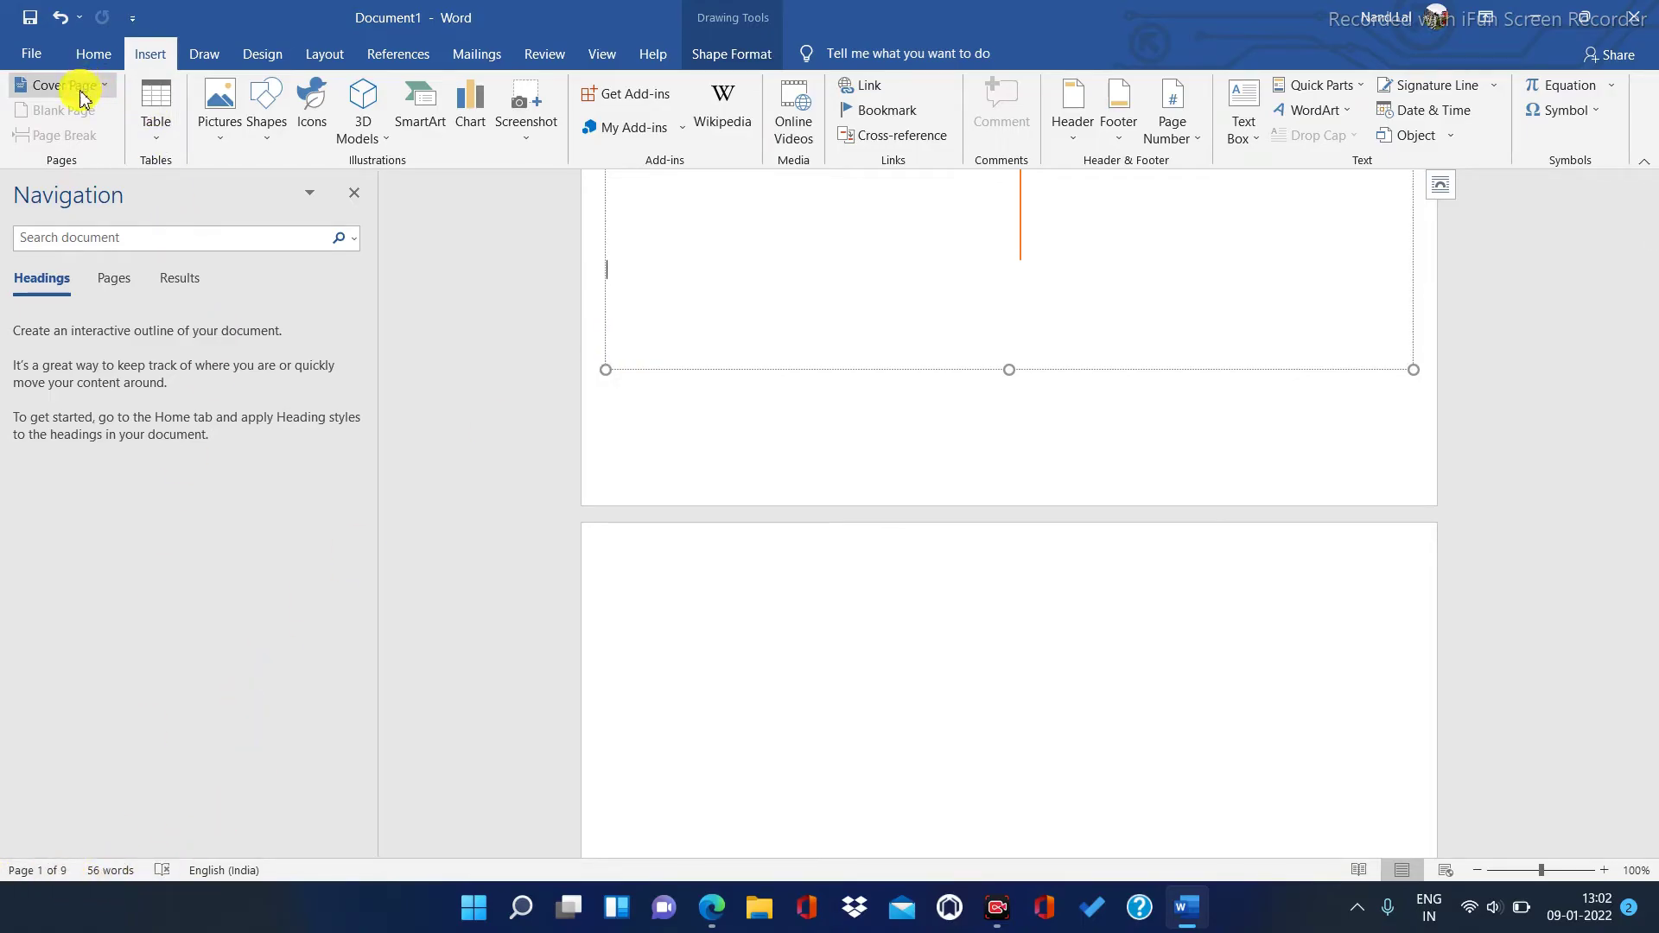
{"action": "left_click", "coordinate": [670, 412]}
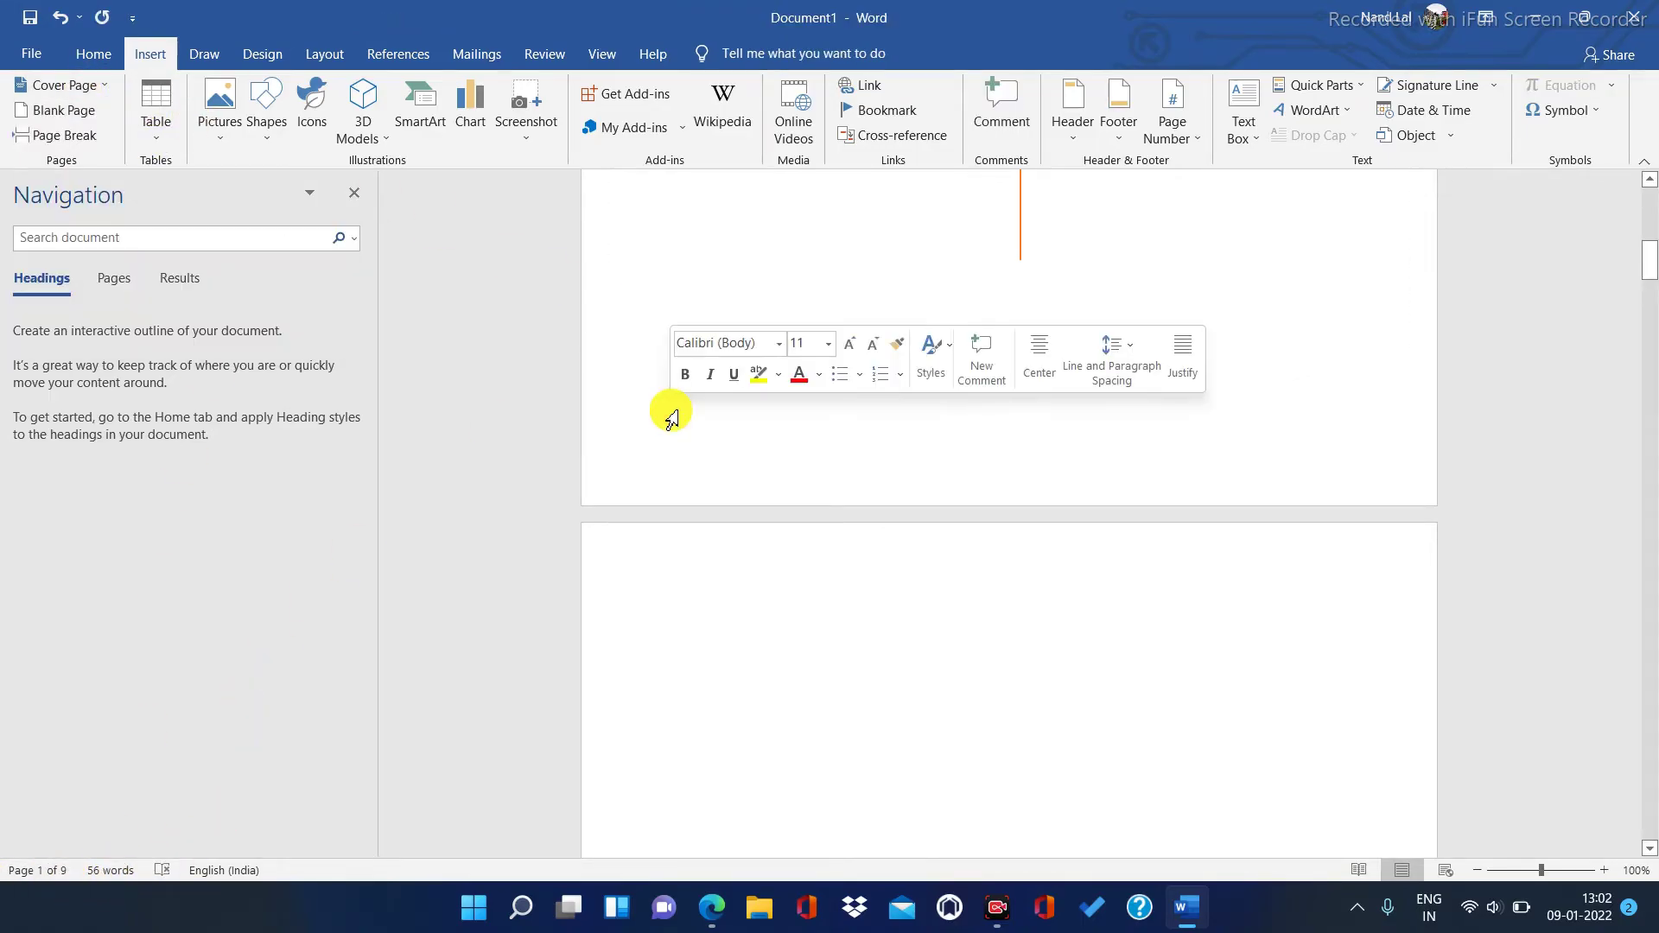
{"action": "left_click", "coordinate": [53, 113]}
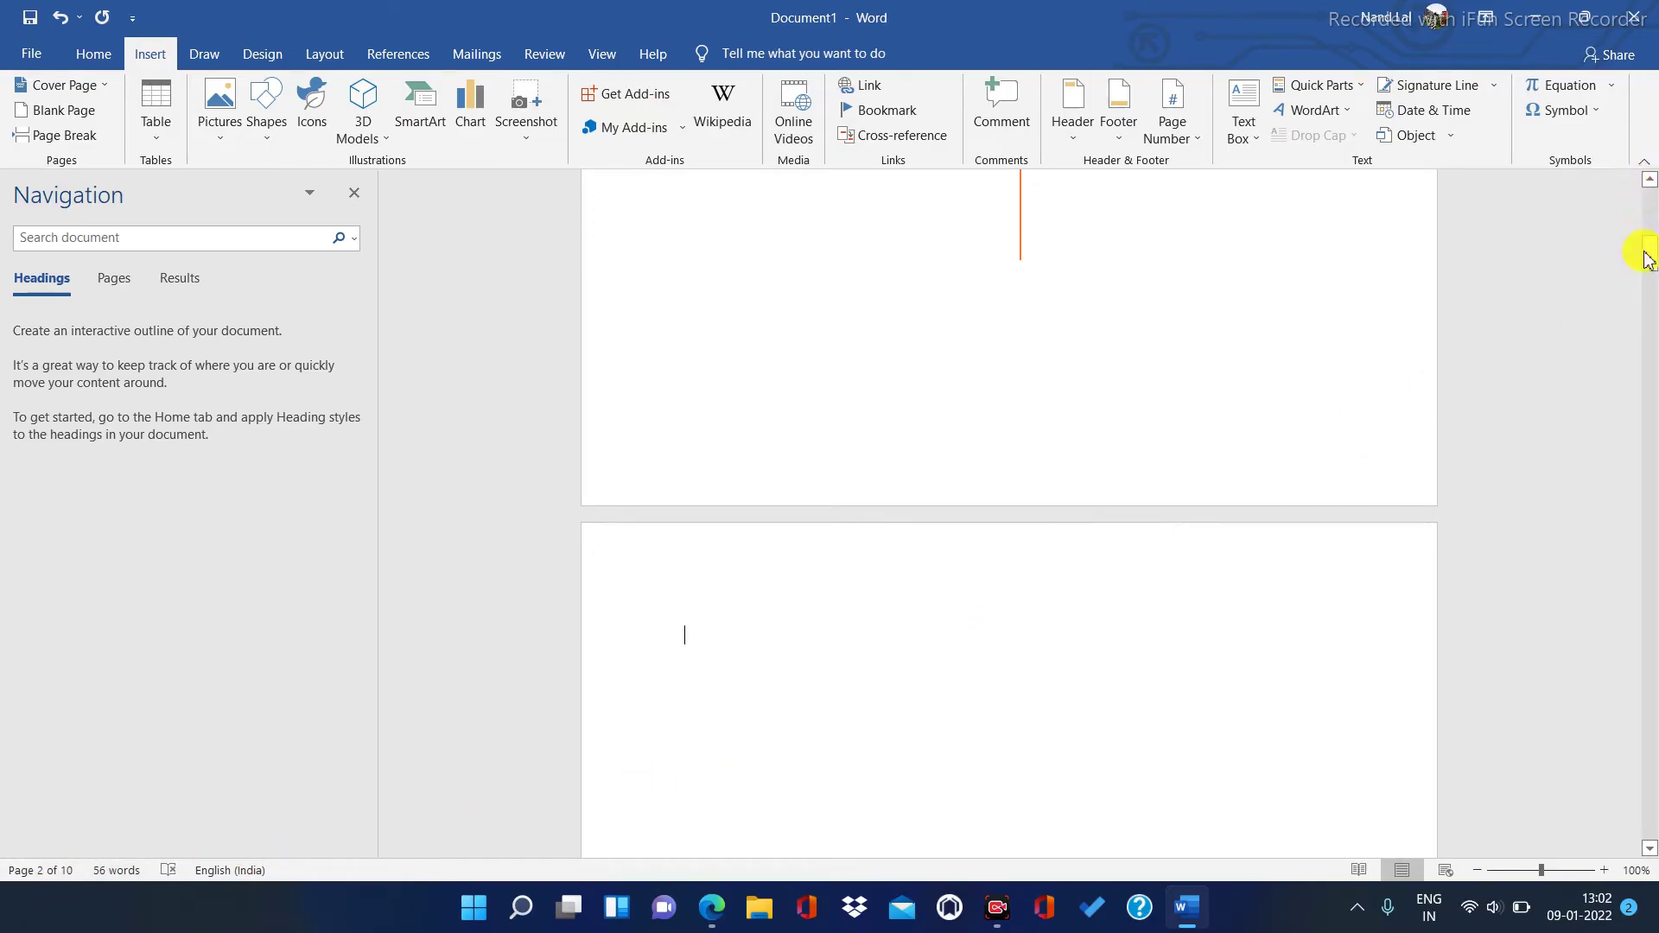
Add empty lines below the last filler line on page 5 and show the formatting marks.
{"action": "left_click_drag", "start_coordinate": [1652, 259], "coordinate": [1650, 609]}
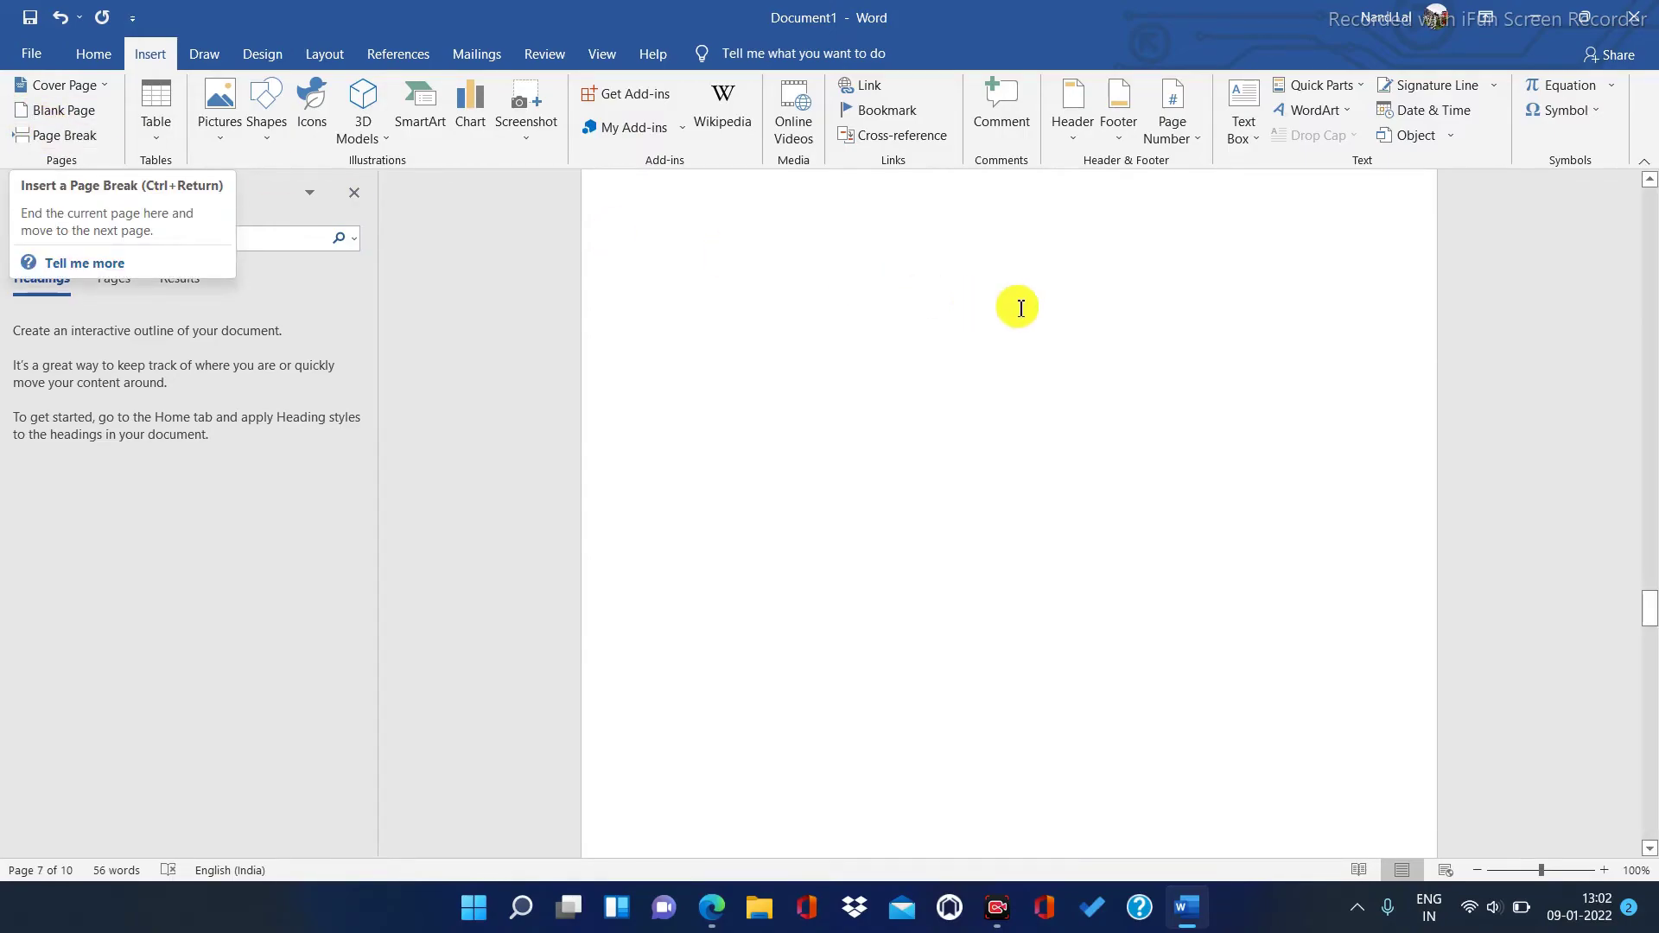
{"action": "left_click_drag", "start_coordinate": [1651, 618], "coordinate": [1651, 487]}
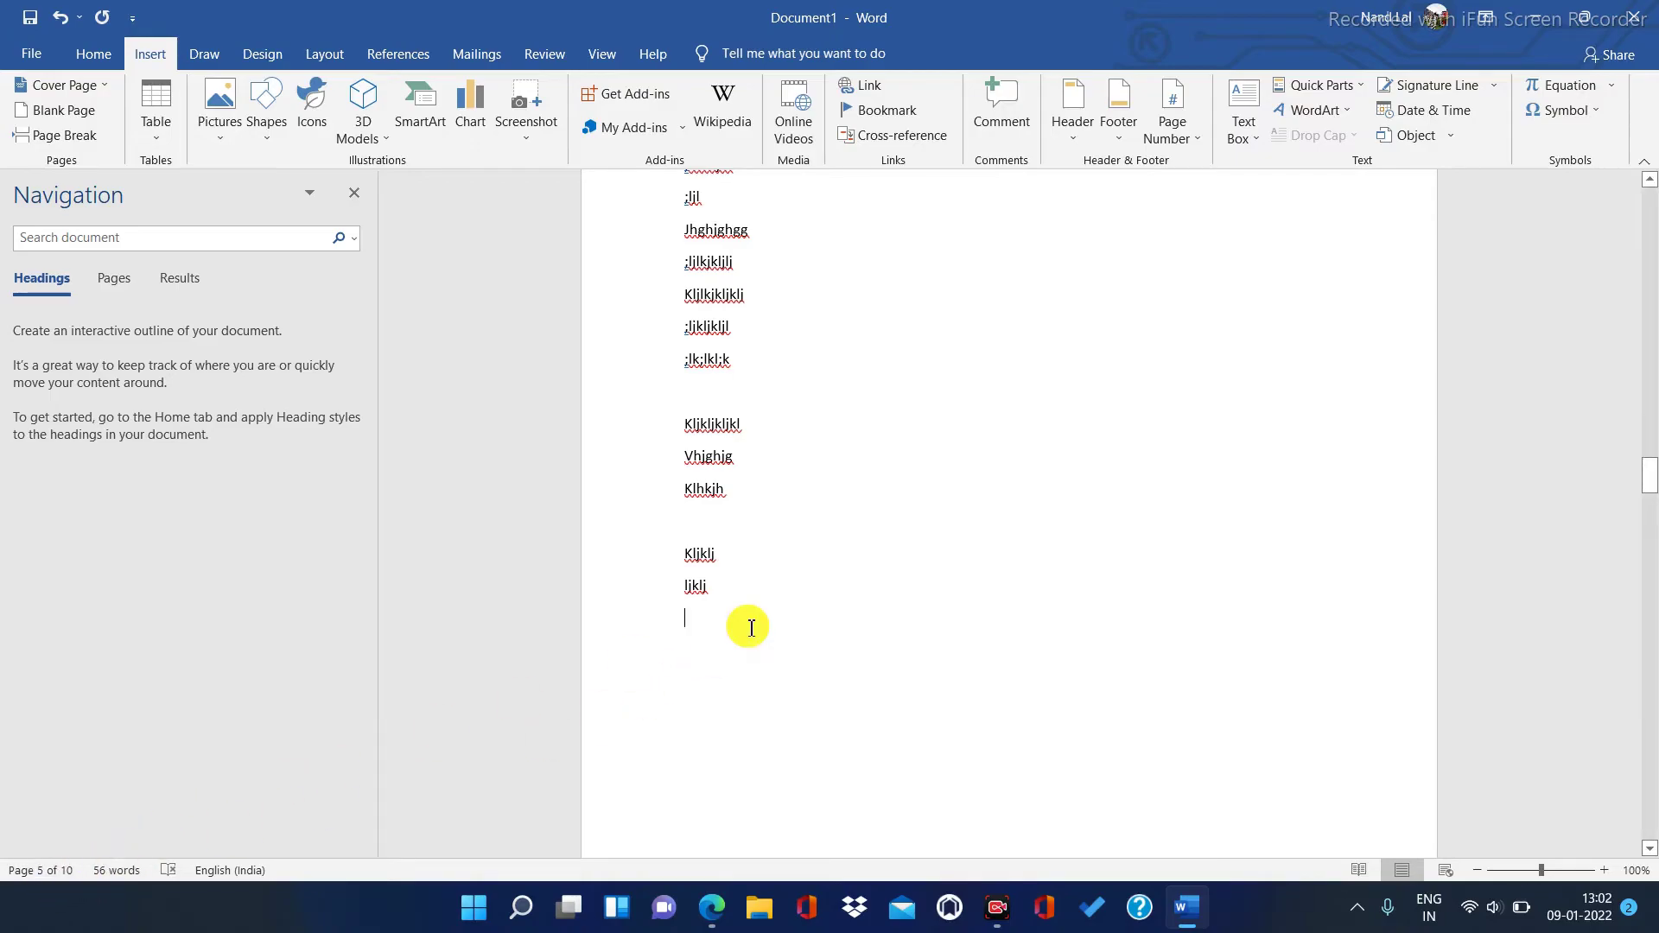
{"action": "key", "text": "Return"}
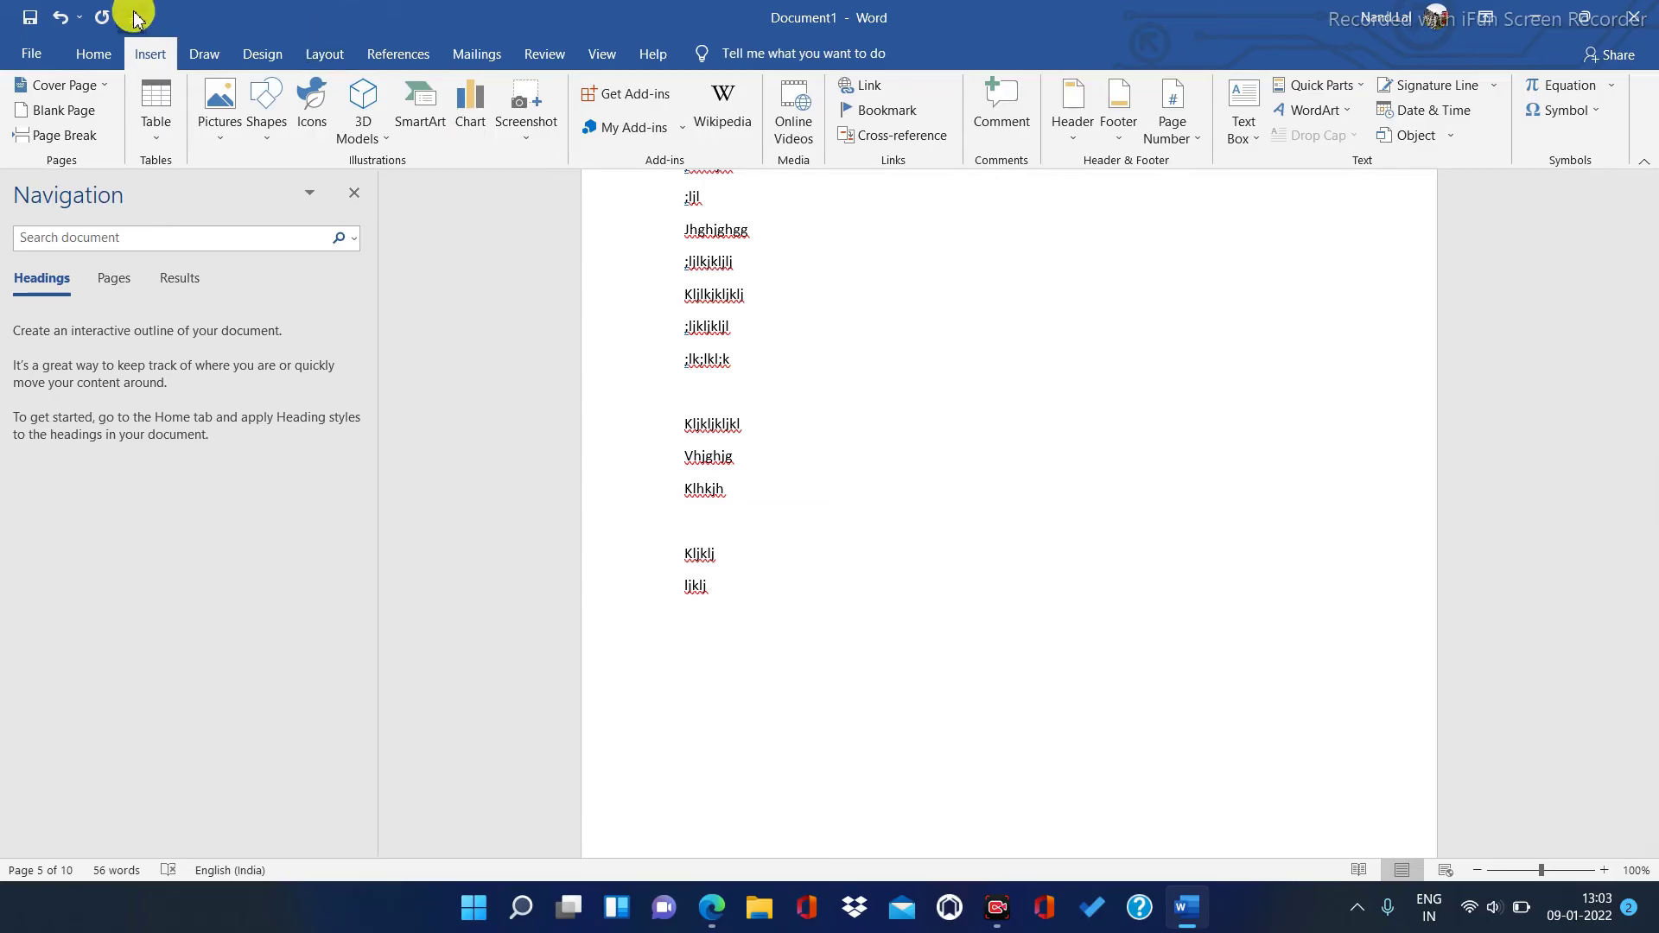
{"action": "left_click", "coordinate": [105, 57]}
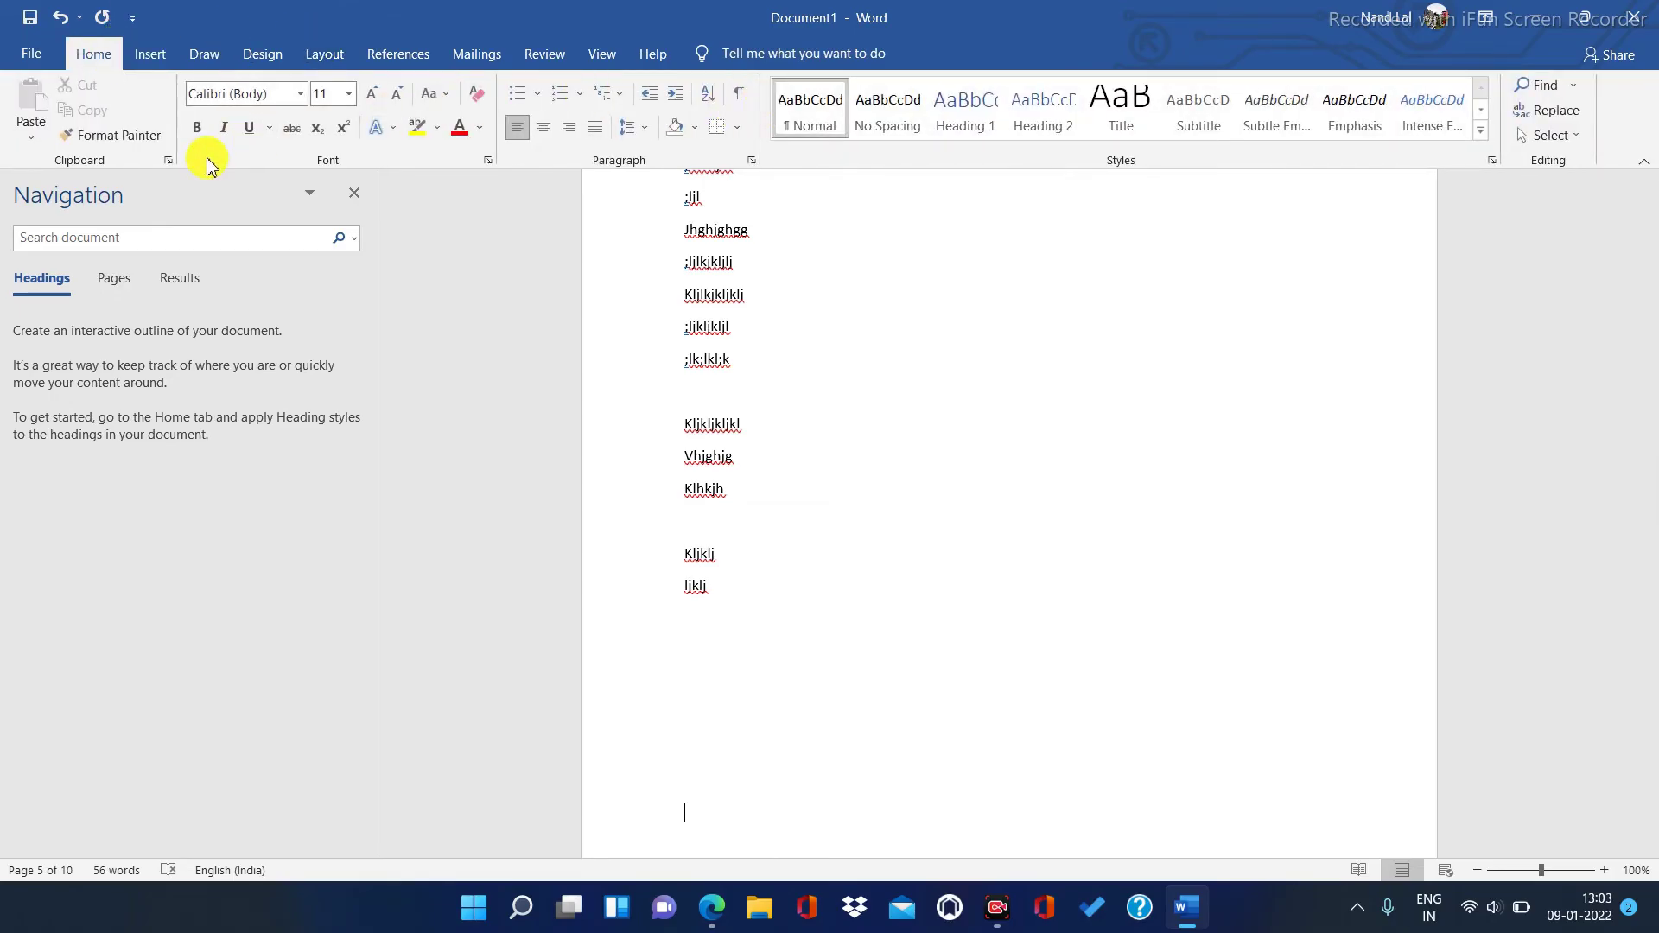
{"action": "left_click", "coordinate": [739, 95]}
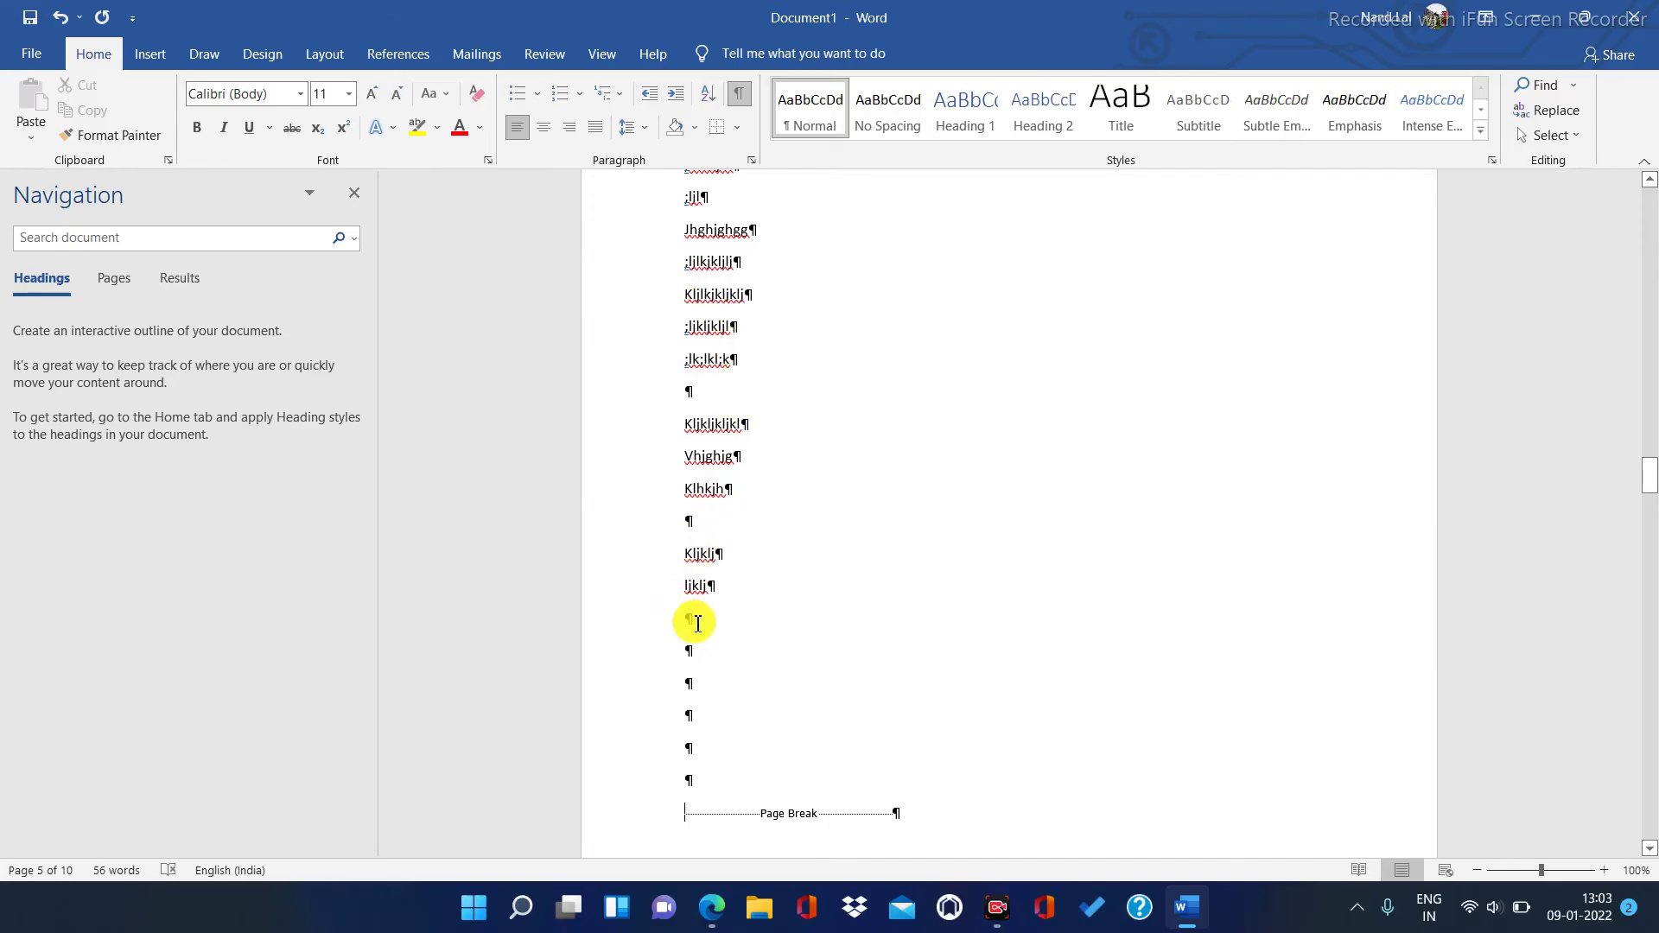
Replace the empty paragraphs above the page 5 page break with the filler lines "hgfghjfghfg", "ljkljlkj", ";lj;ljl;j" and "M,nnnjn".
{"action": "left_click_drag", "start_coordinate": [696, 624], "coordinate": [692, 765]}
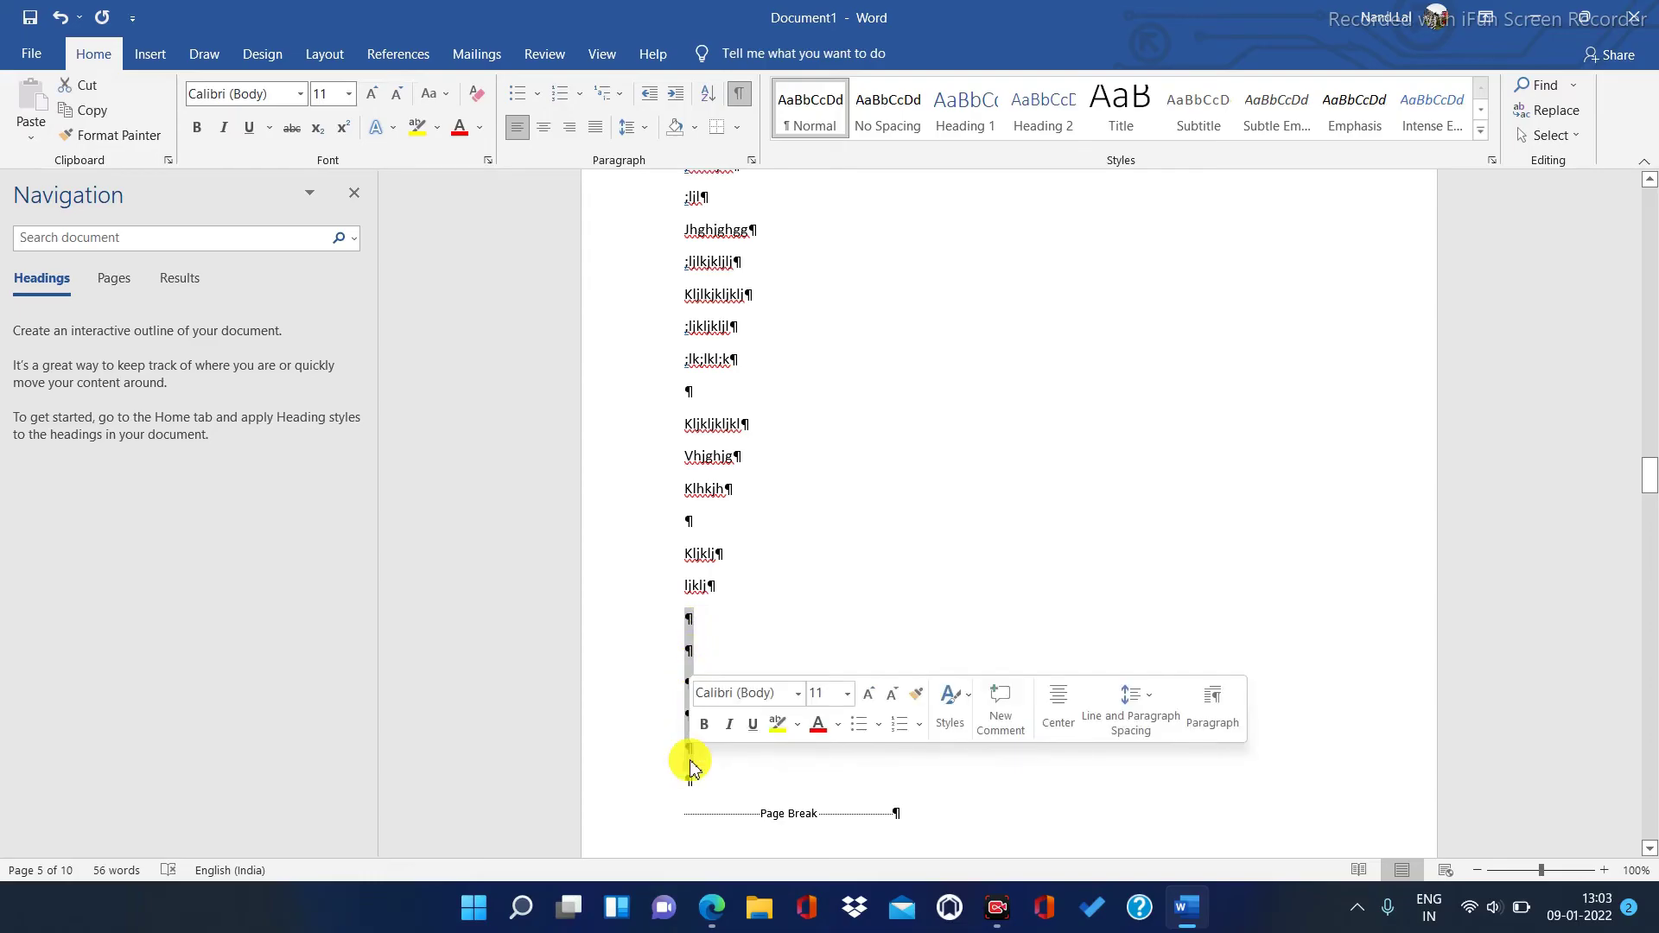
{"action": "key", "text": "Delete"}
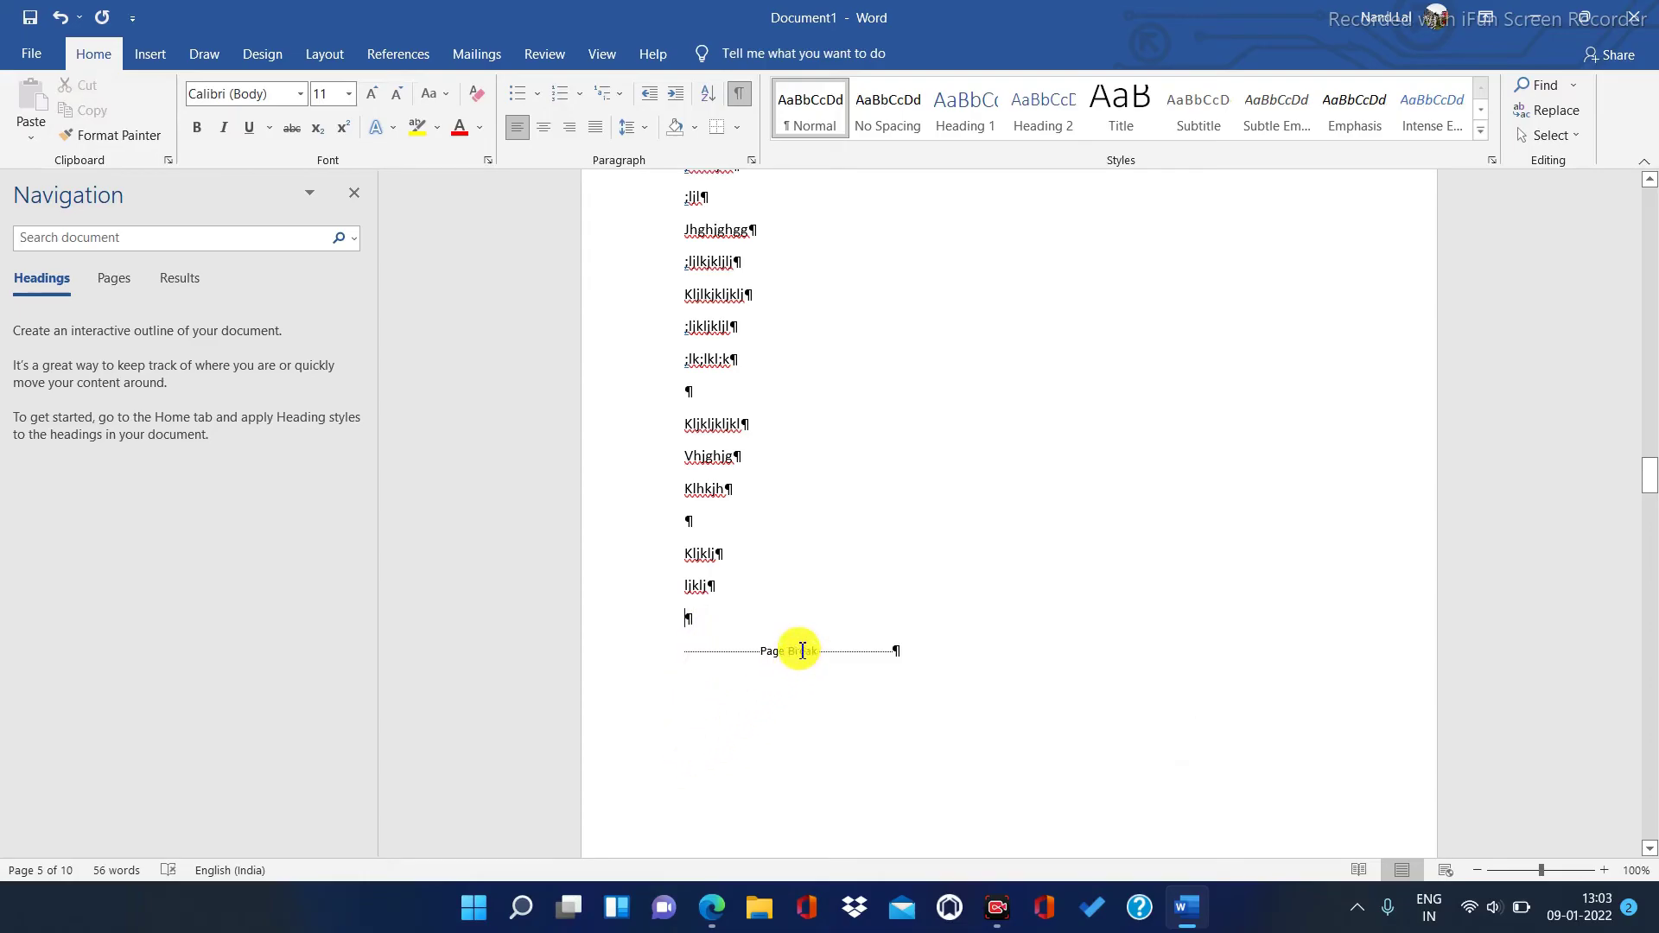
{"action": "type", "text": "hgfghjfghfg"}
{"action": "key", "text": "Return"}
{"action": "type", "text": "ljkljlkj"}
{"action": "key", "text": "Return"}
{"action": "type", "text": ";lj;ljl;j"}
{"action": "key", "text": "Return"}
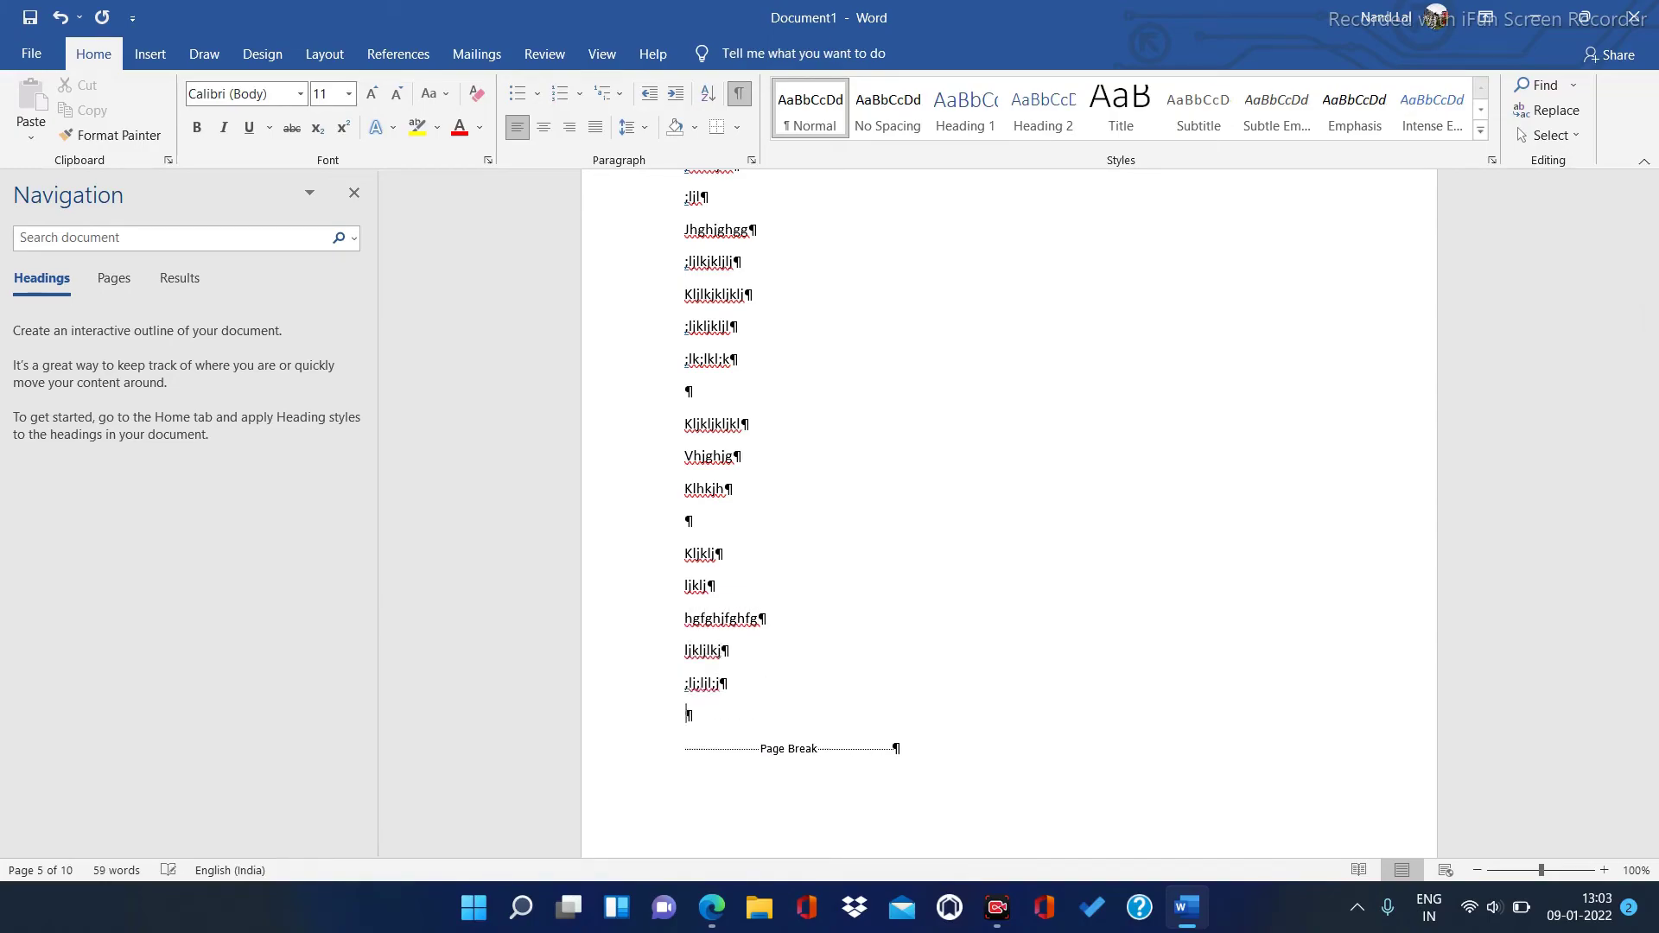
{"action": "type", "text": "M,nnnjn"}
{"action": "key", "text": "Return"}
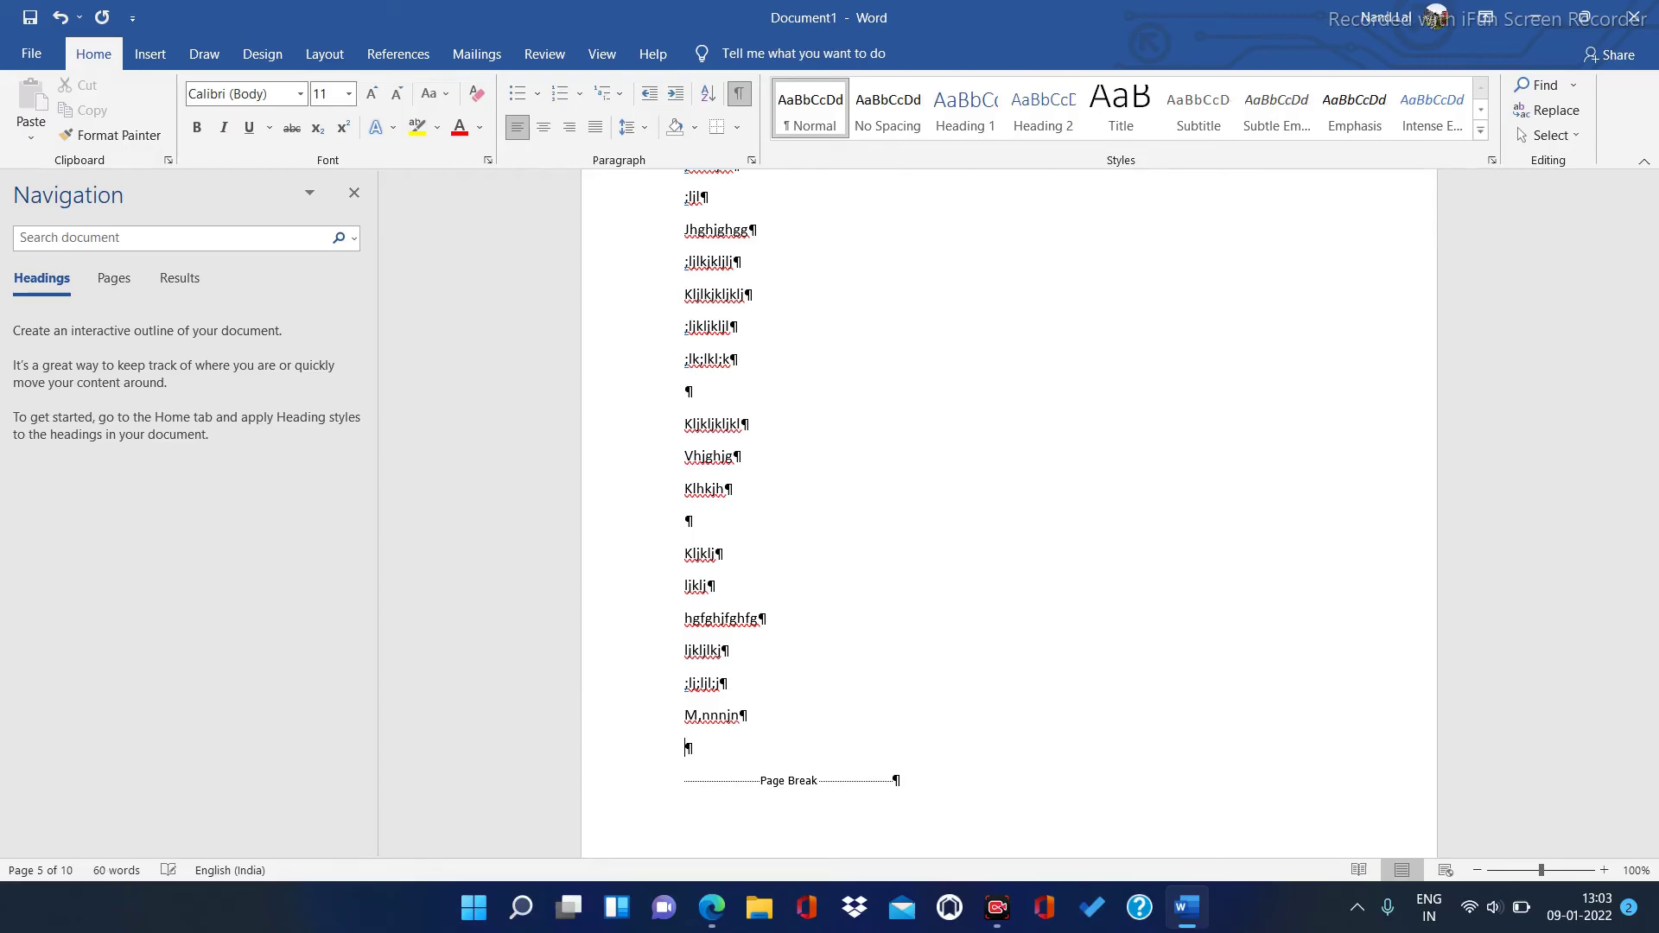
Add a line "4" below "M,nnnjn" and enough empty paragraphs to push the page break past the end of page 5.
{"action": "mouse_move", "coordinate": [1651, 475]}
{"action": "left_mouse_down"}
{"action": "mouse_move", "coordinate": [1651, 512]}
{"action": "mouse_move", "coordinate": [1650, 474]}
{"action": "left_mouse_up"}
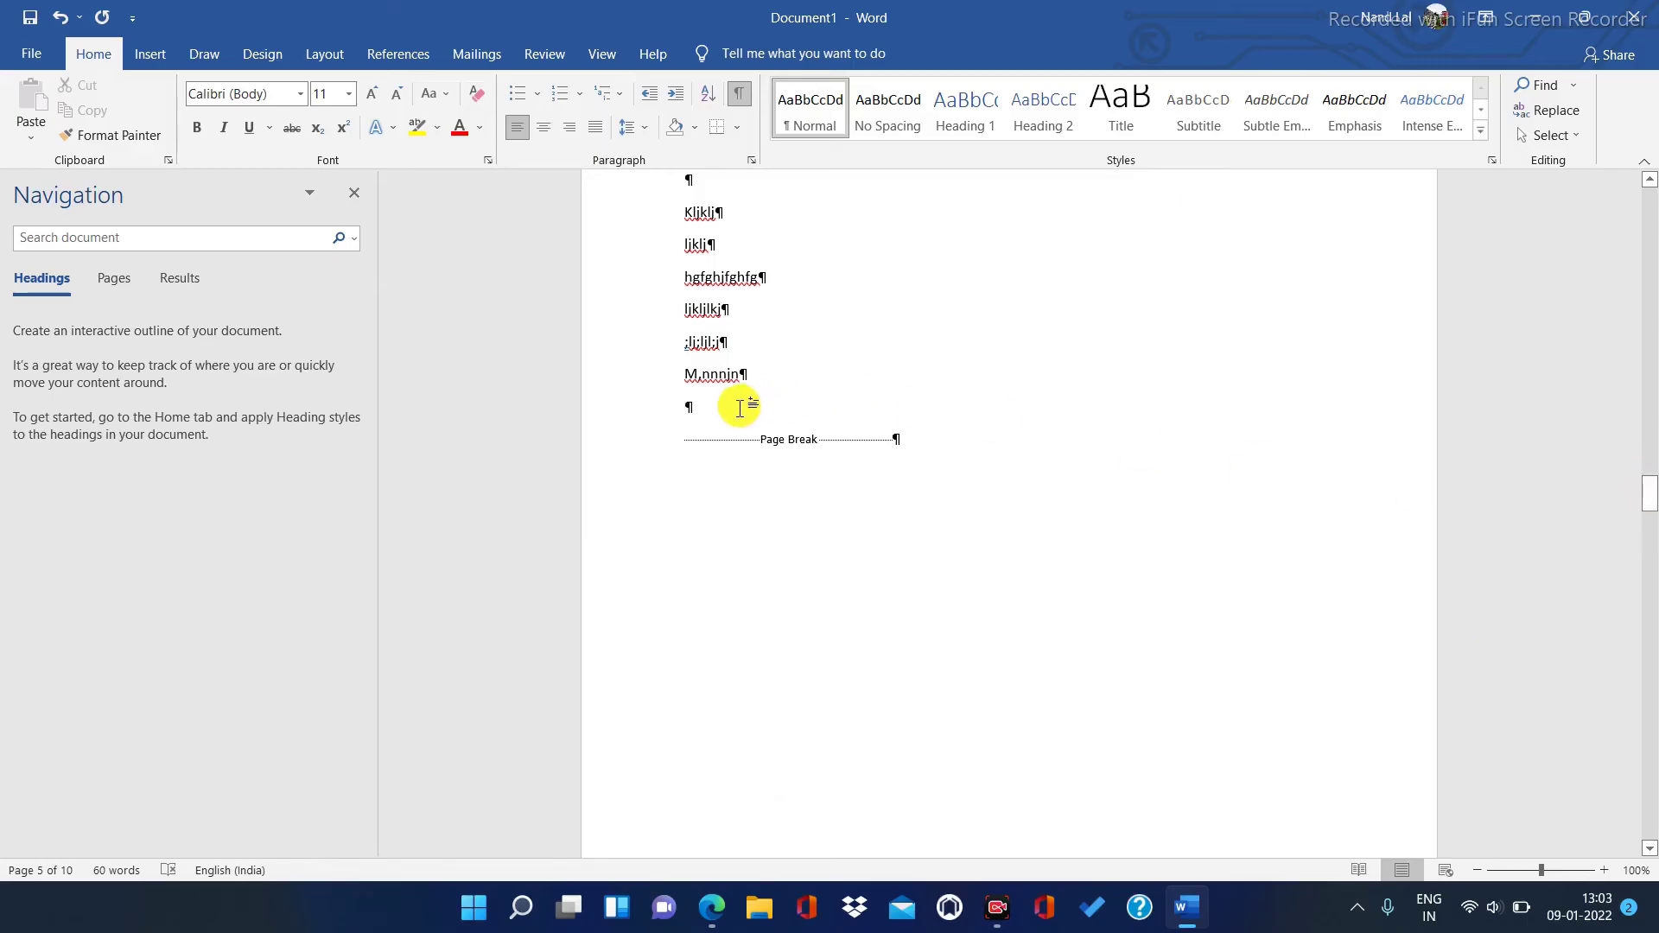
{"action": "key", "text": "Return"}
{"action": "type", "text": "4"}
{"action": "key", "text": "Return"}
{"action": "key", "text": "Return"}
{"action": "key", "text": "Return"}
{"action": "key", "text": "Return"}
{"action": "key", "text": "Return"}
{"action": "key", "text": "Return"}
{"action": "key", "text": "Return"}
{"action": "key", "text": "Return"}
{"action": "key", "text": "Return"}
{"action": "key", "text": "Return"}
{"action": "key", "text": "Return"}
{"action": "key", "text": "Return"}
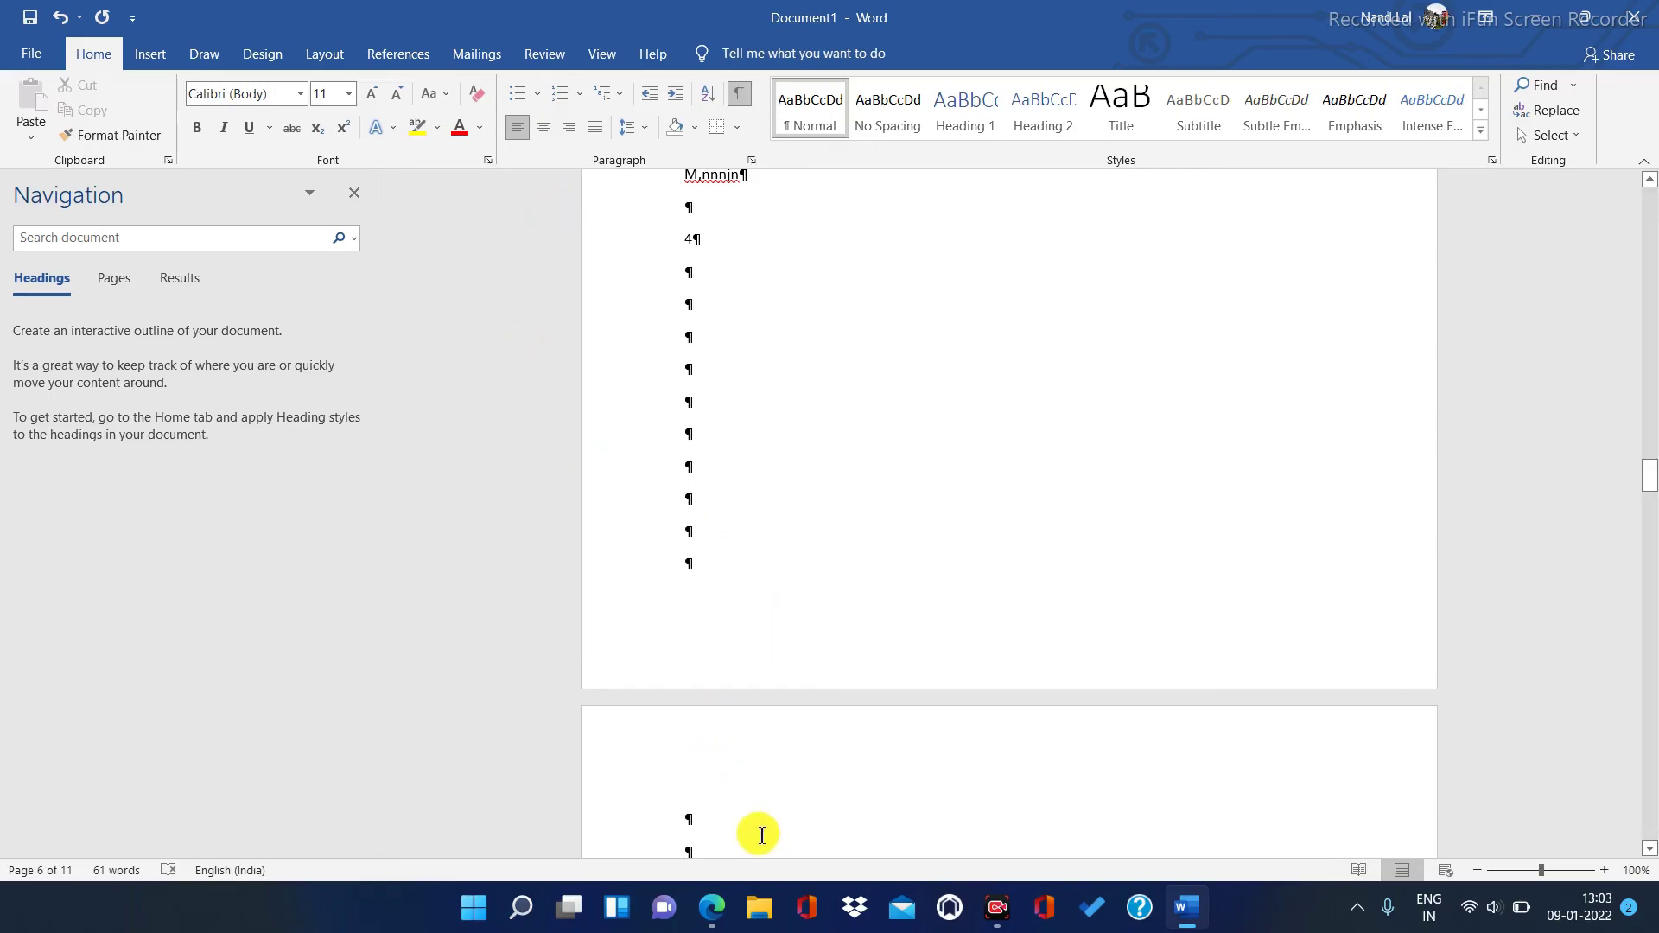
Enter the filler lines "Bghfghfghfgfgkhghjkhgjghjg" and "kljkljkljkljklj" at the start of page 6.
{"action": "type", "text": "bghfghfghfgfg"}
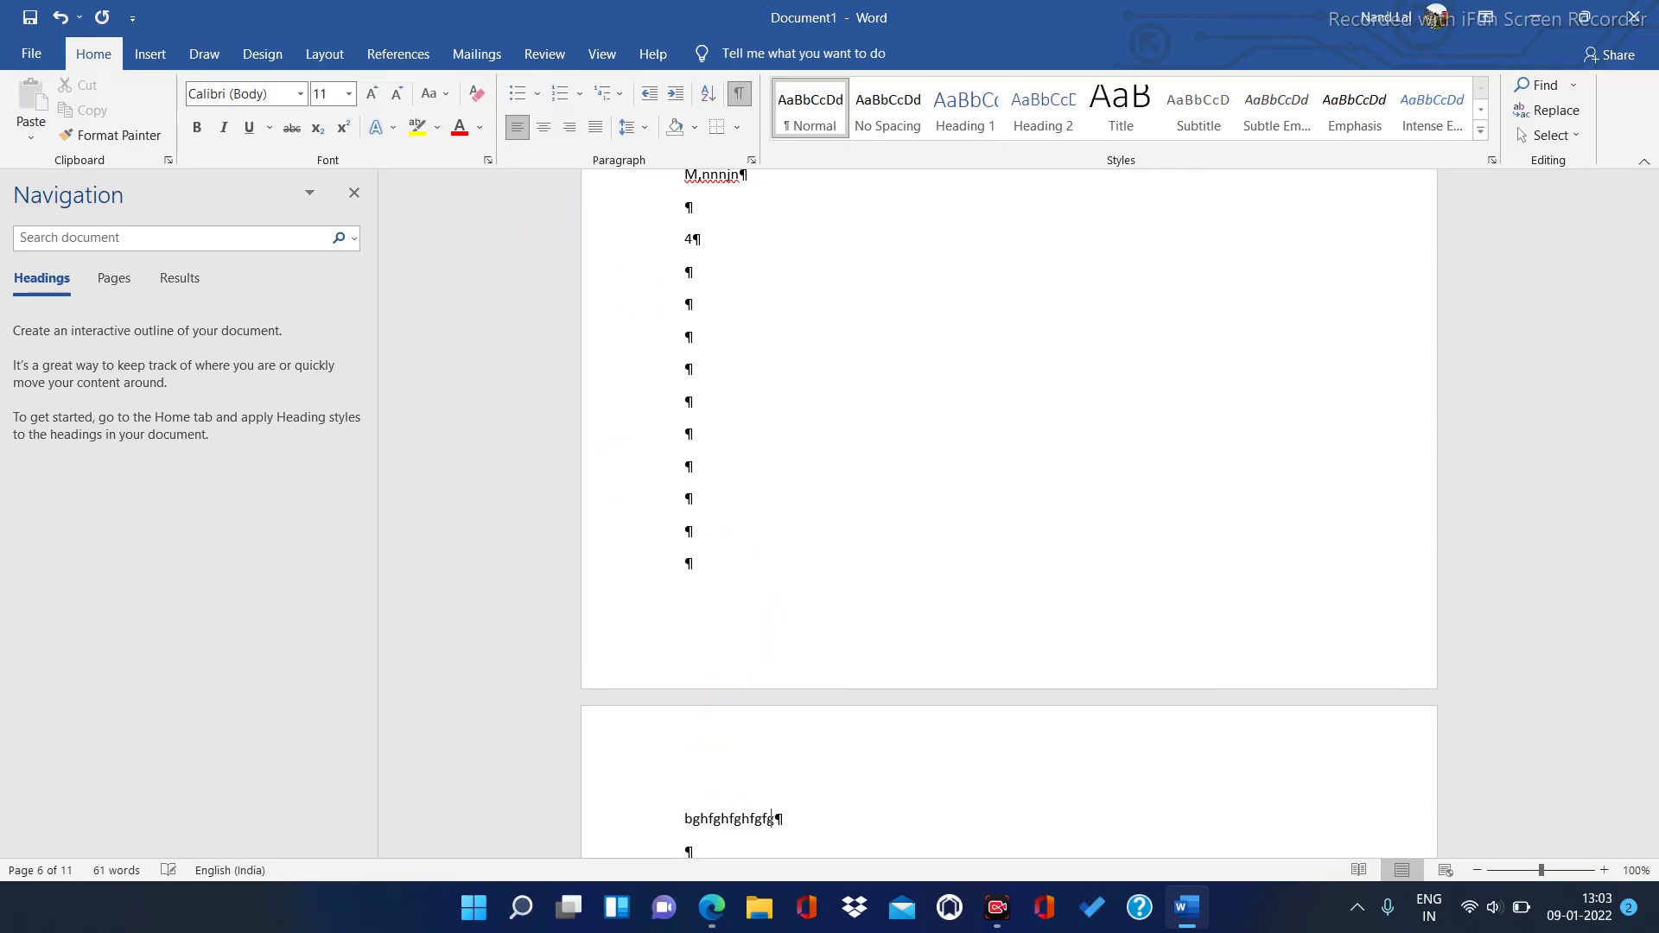
{"action": "type", "text": "khghjkhgjghjg"}
{"action": "key", "text": "Return"}
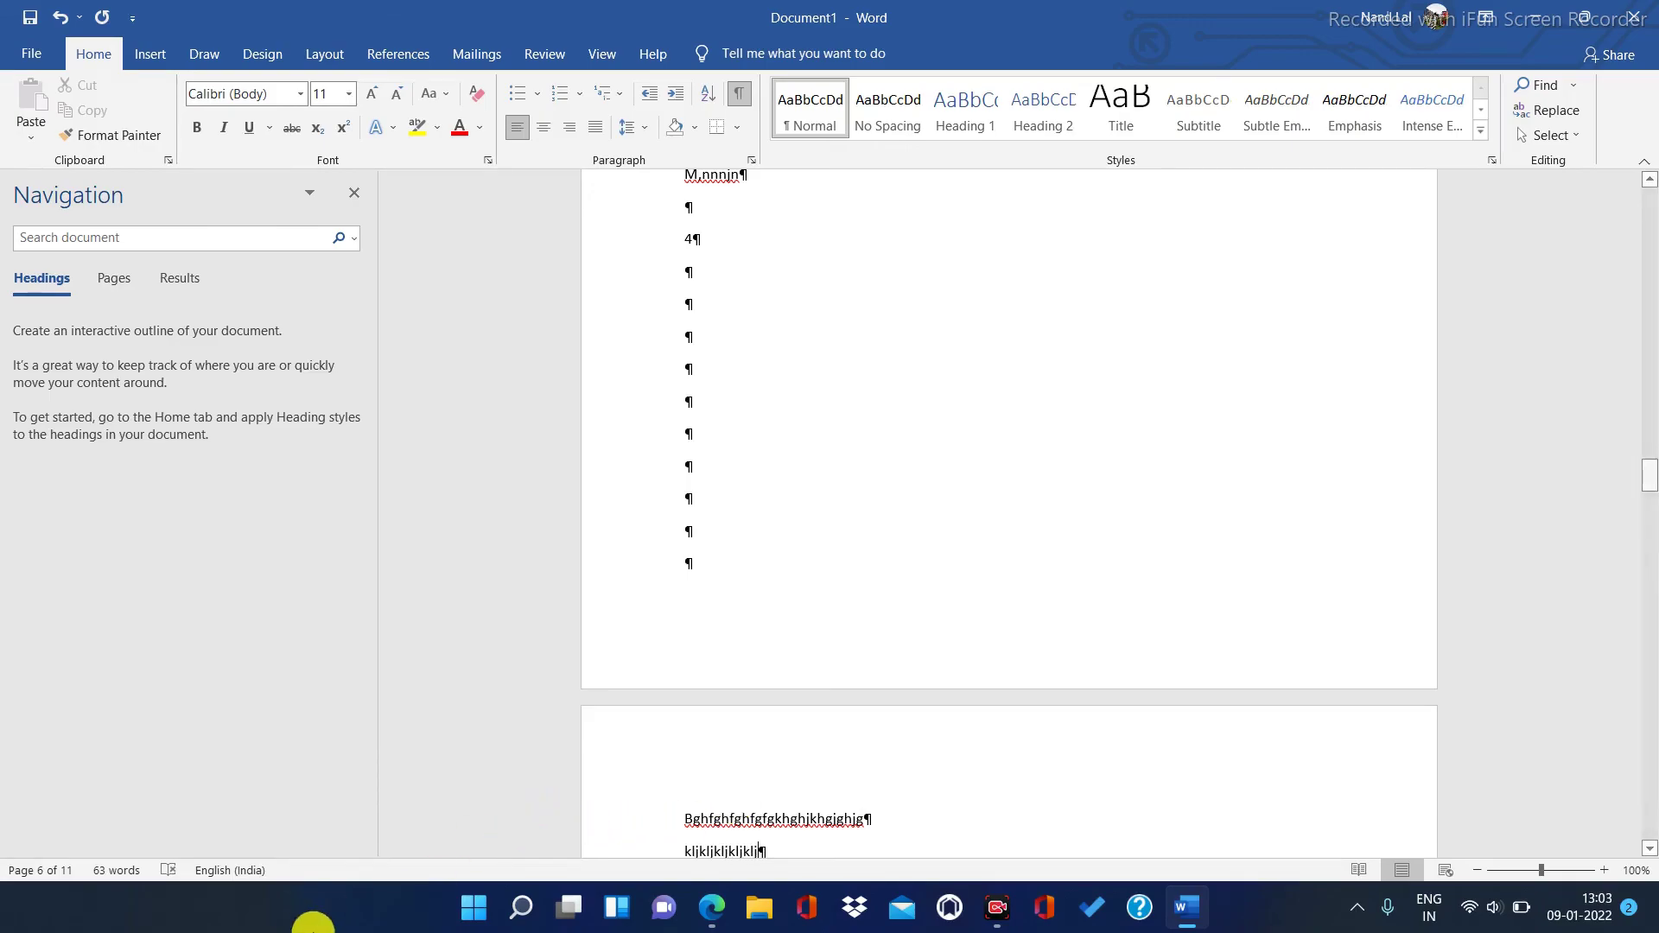
Enter the filler line "Ghfghfgfghfhfffgf" among the empty paragraphs below "4" on page 5 and start a new line after it.
{"action": "left_click", "coordinate": [745, 344]}
{"action": "type", "text": "ghfghfgfghfhfffgf"}
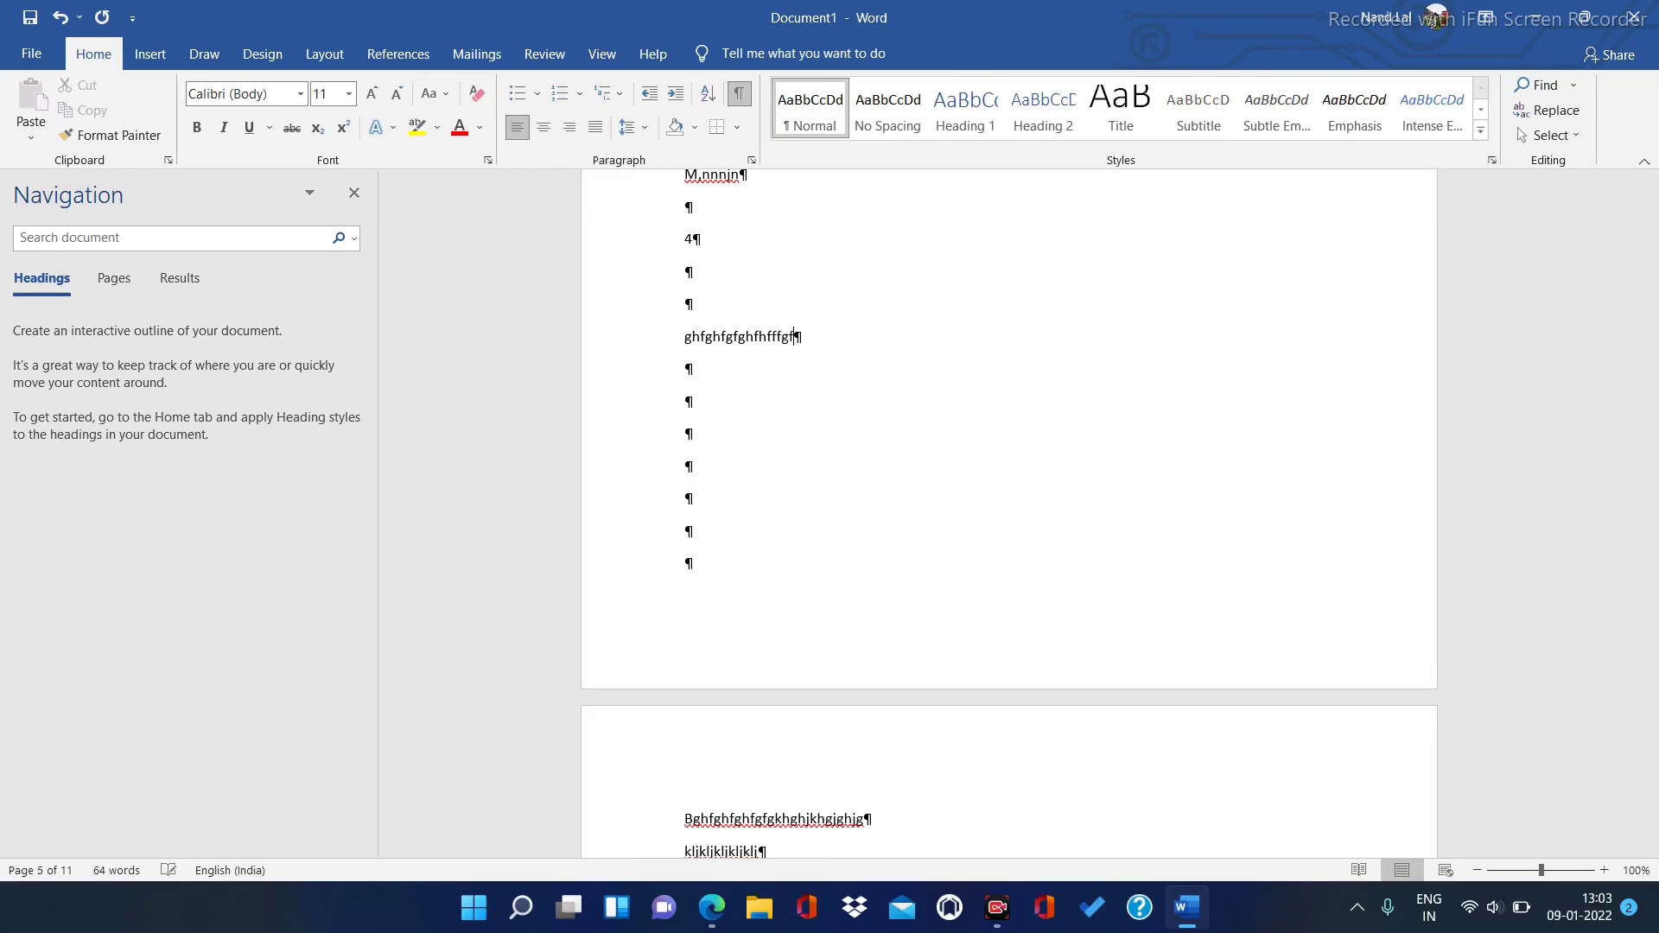
{"action": "key", "text": "Return"}
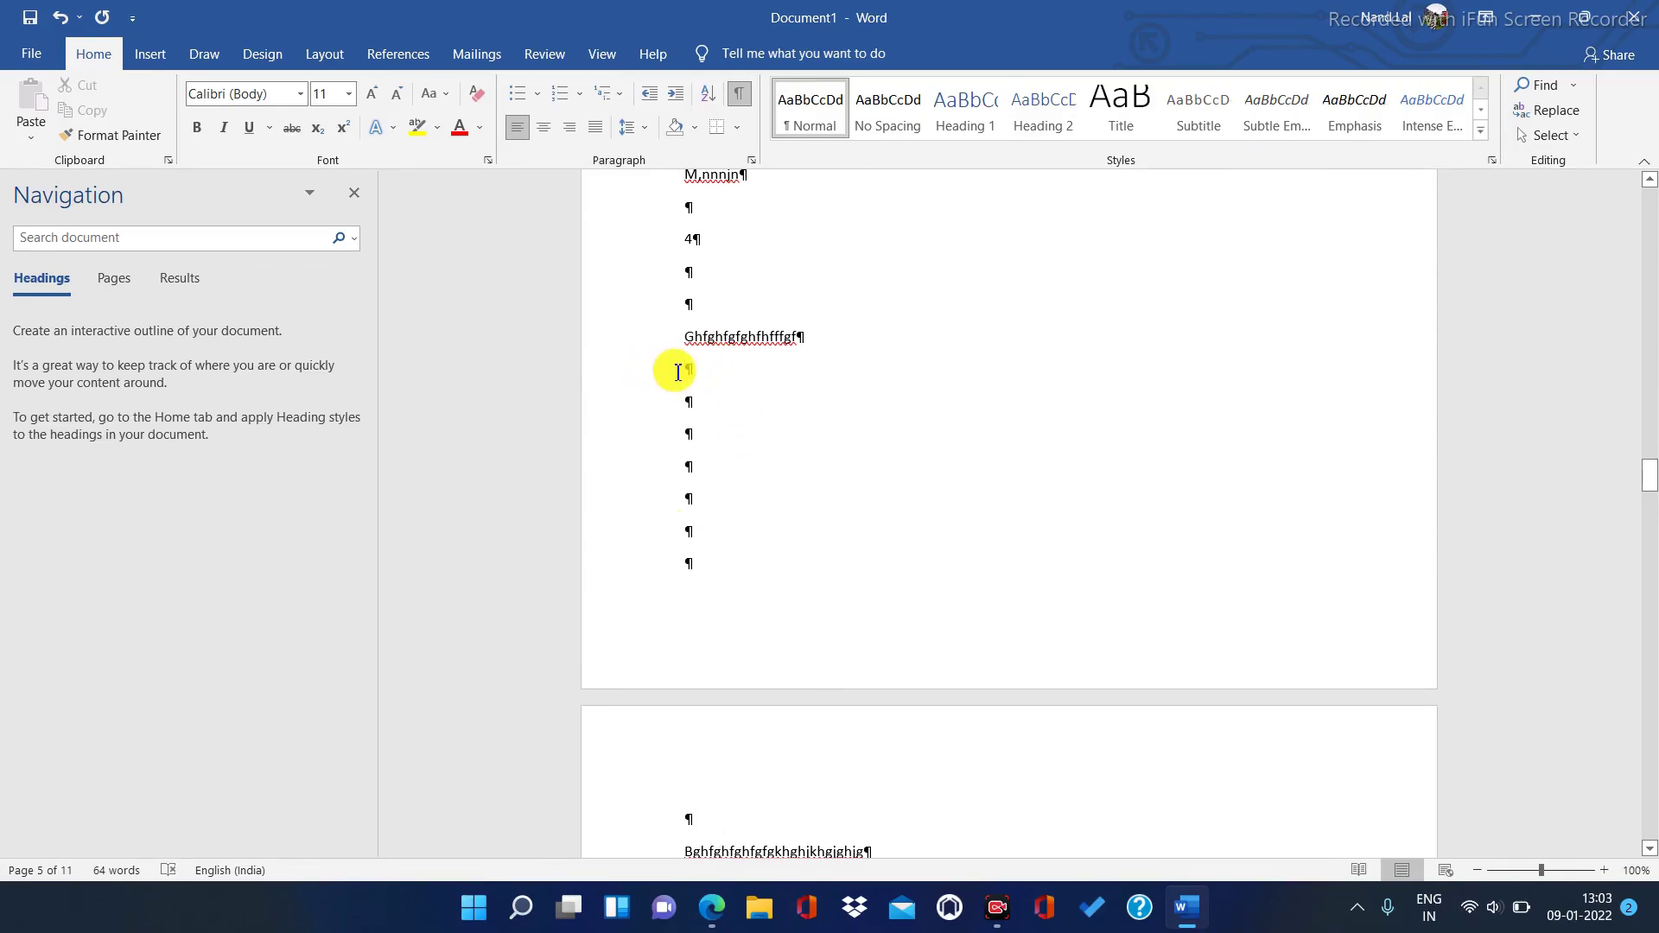
Delete the run of empty paragraphs below "Ghfghfgfghfhfffgf" to pull the page 6 filler text back onto page 5.
{"action": "left_click_drag", "start_coordinate": [678, 372], "coordinate": [733, 575]}
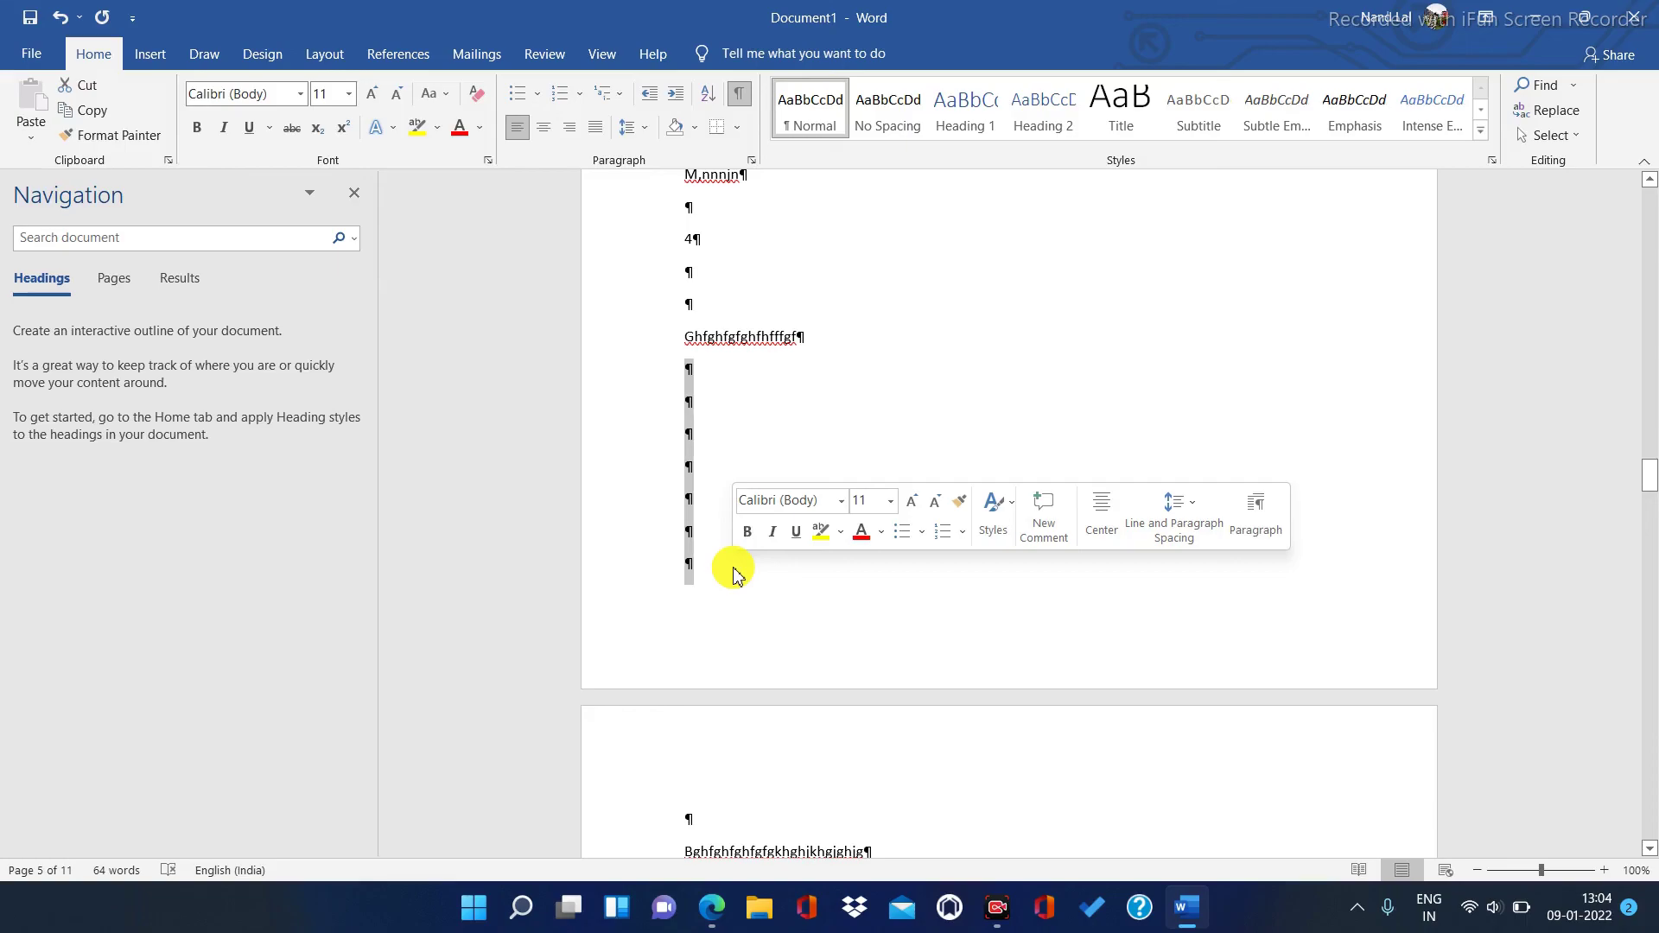
{"action": "key", "text": "Delete"}
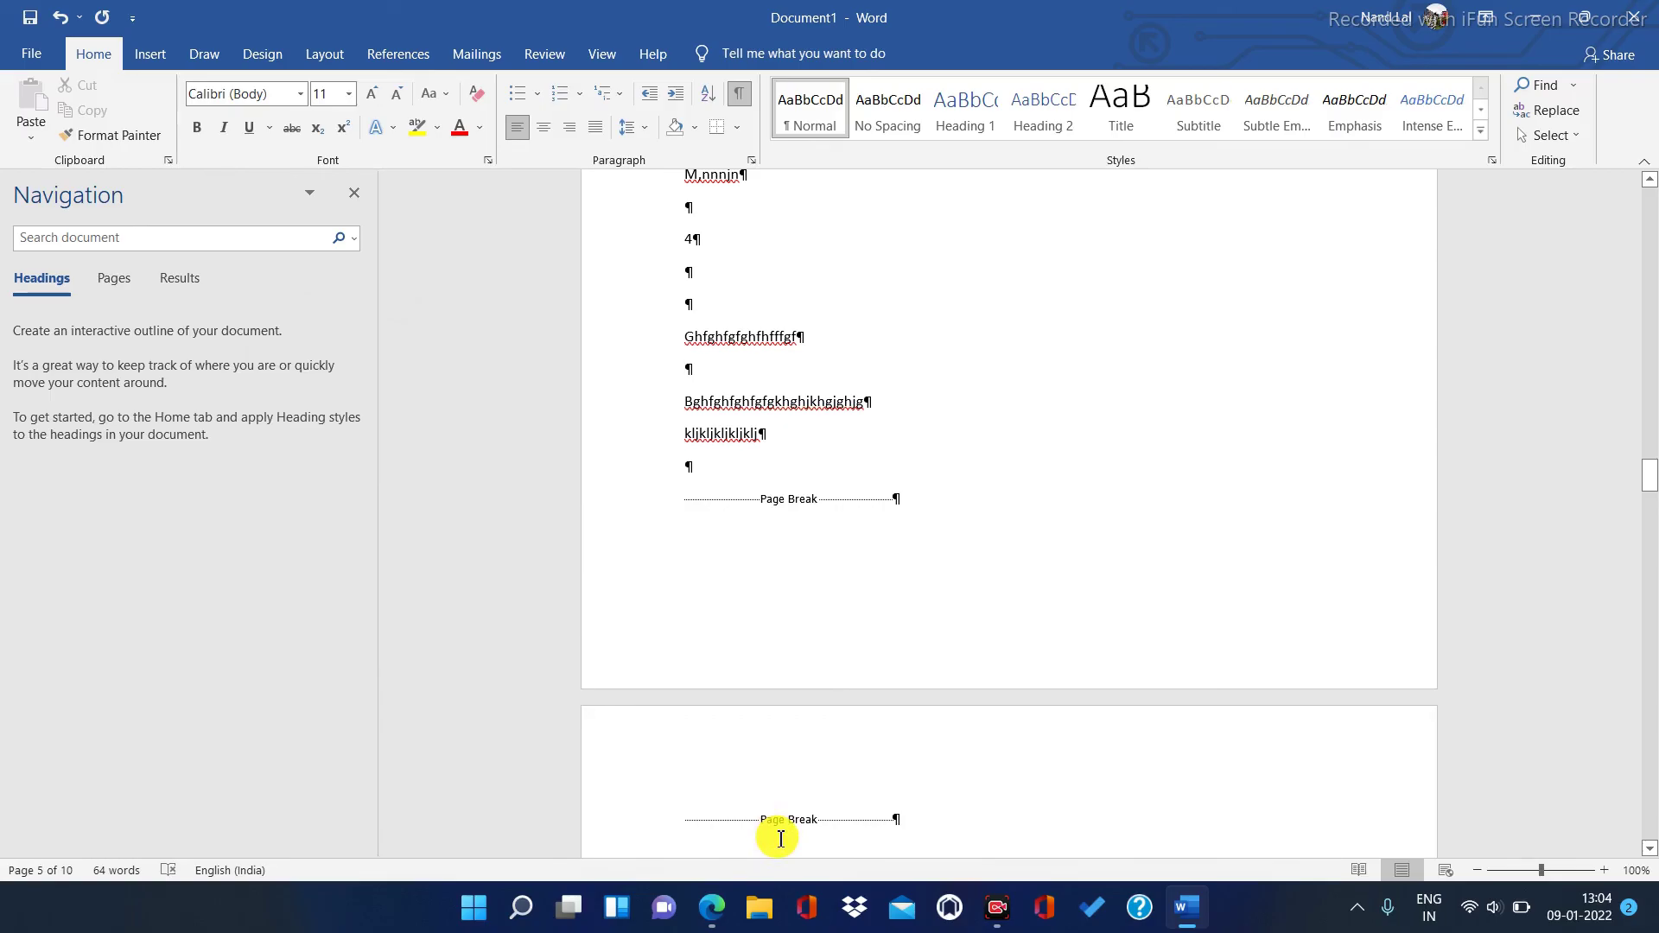
{"action": "left_click", "coordinate": [156, 60]}
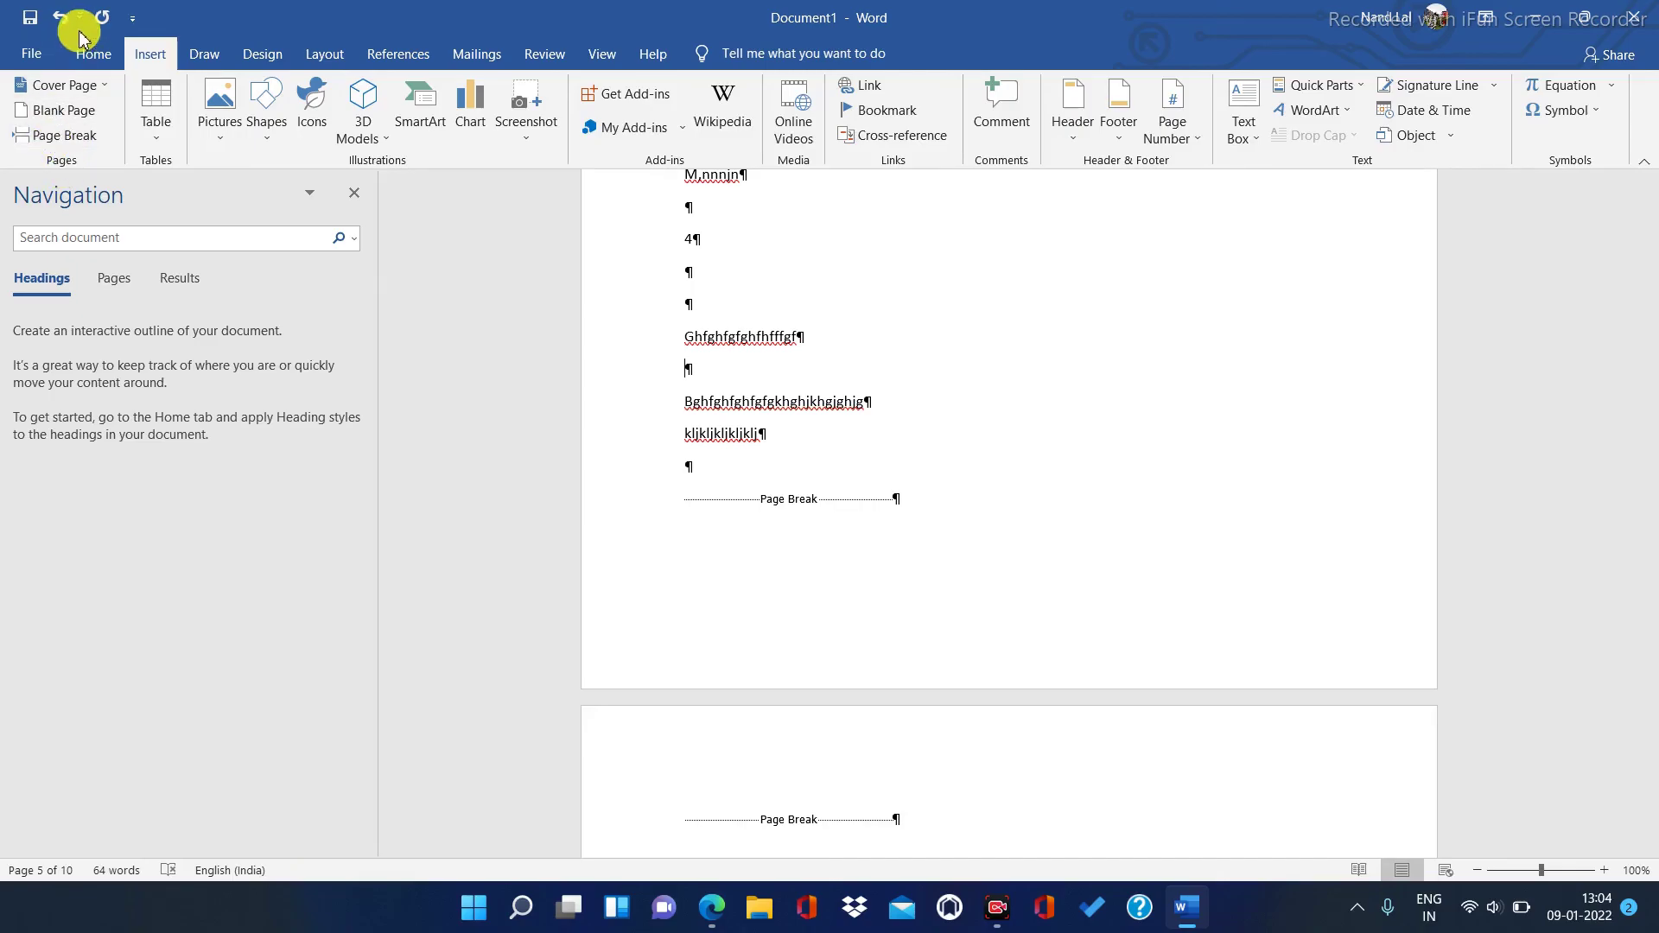